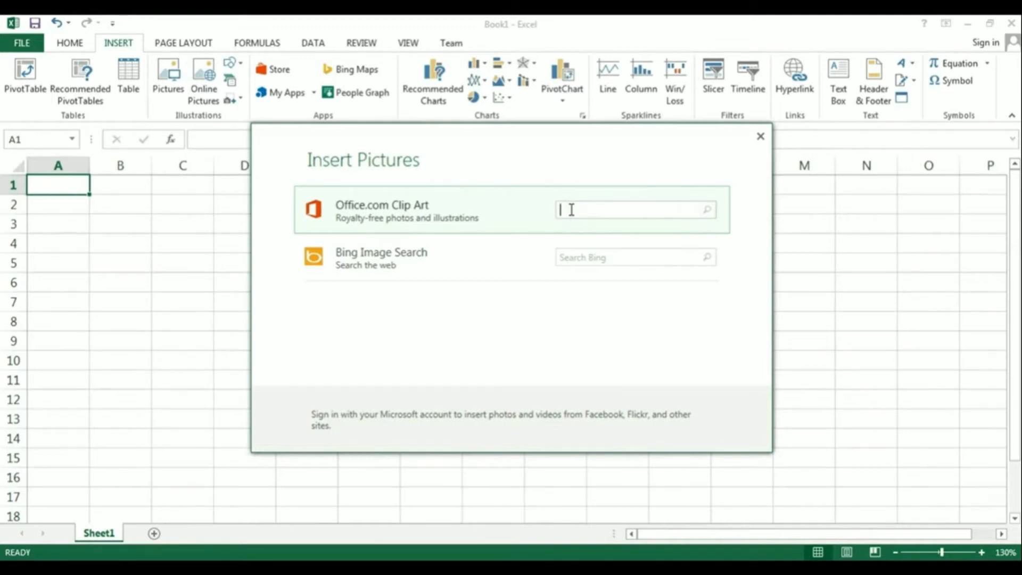
# Search Office.com Clip Art for "art" and insert the metal art sculpture model of a fly
pyautogui.write('art')
pyautogui.press('Return')
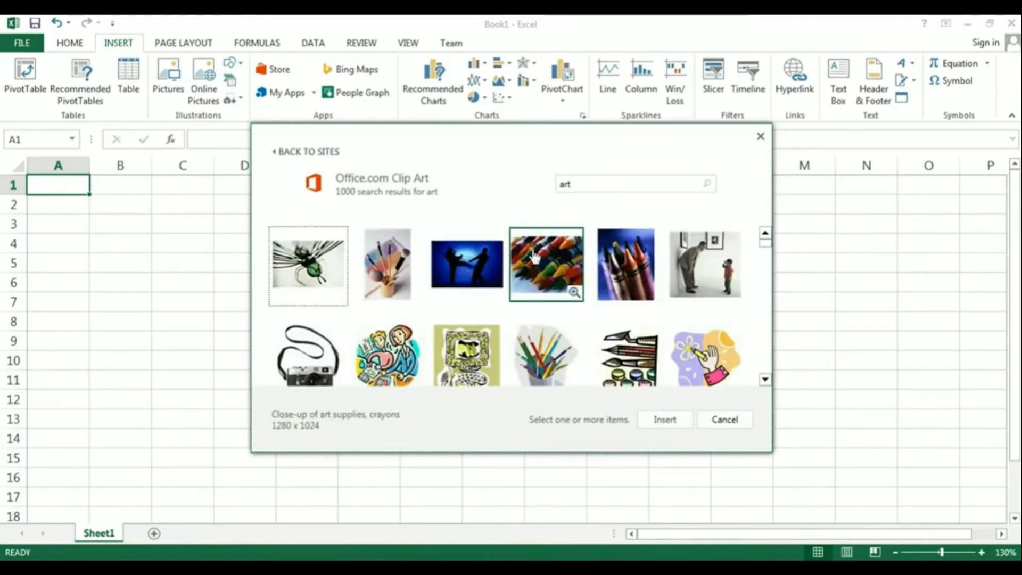
pyautogui.click(316, 269)
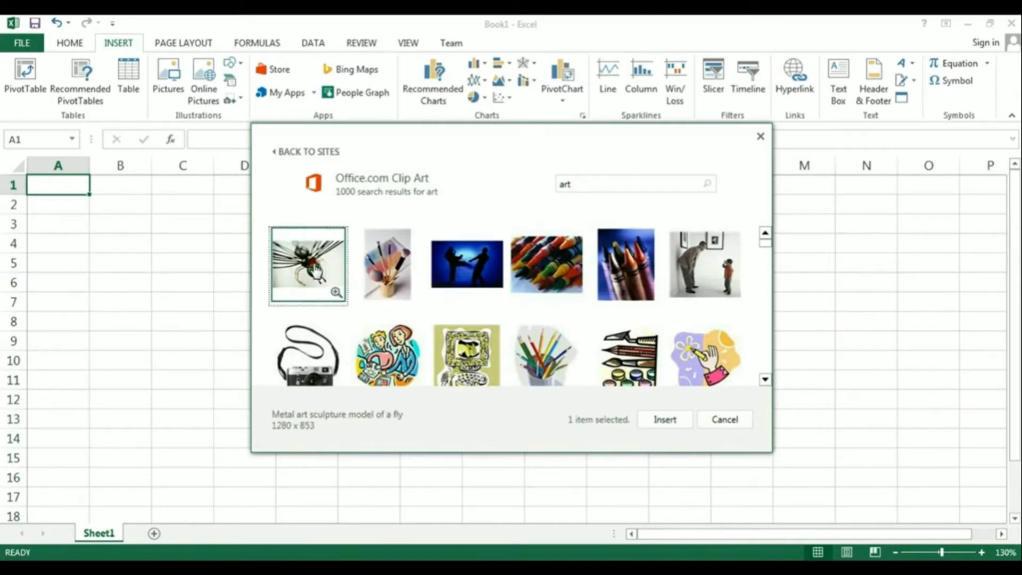
pyautogui.click(665, 420)
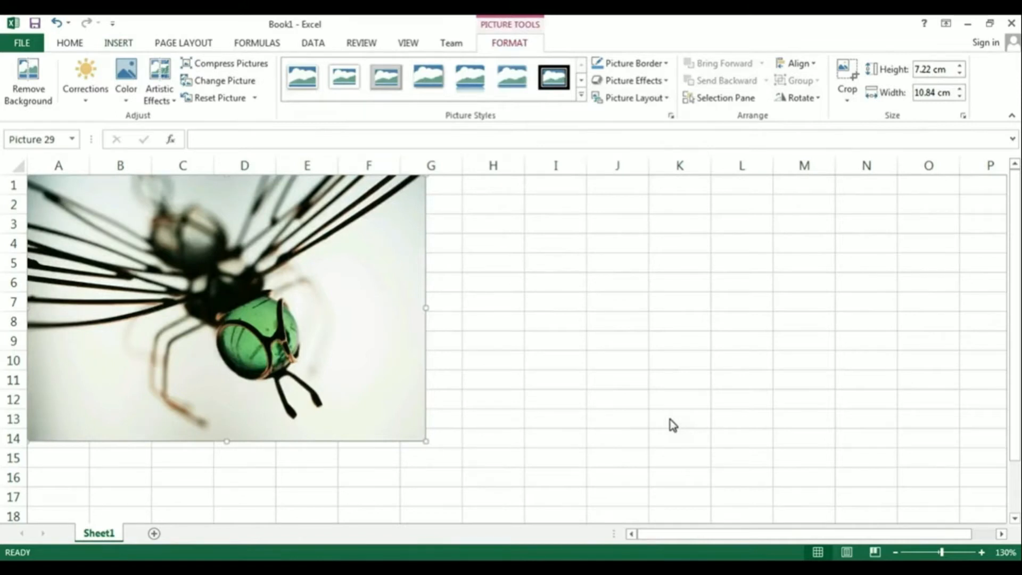
# Enlarge column A and row 1, and scale the fly picture down to about 3.72 by 5.58 cm inside cell A1
pyautogui.moveTo(260, 299); pyautogui.dragTo(270, 318)
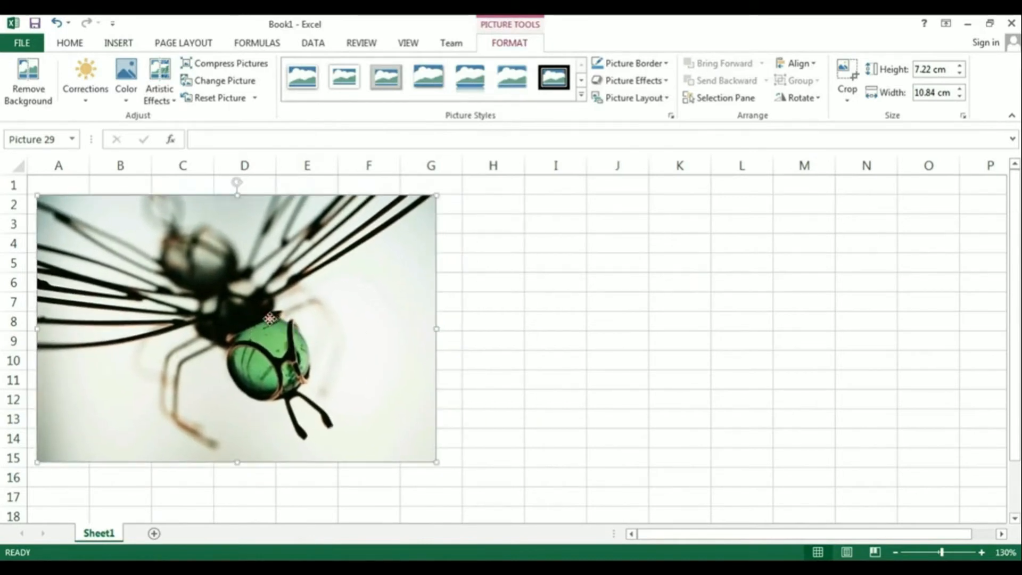
pyautogui.moveTo(92, 165); pyautogui.dragTo(255, 165)
pyautogui.moveTo(13, 194); pyautogui.dragTo(10, 337)
pyautogui.moveTo(367, 413); pyautogui.dragTo(366, 251)
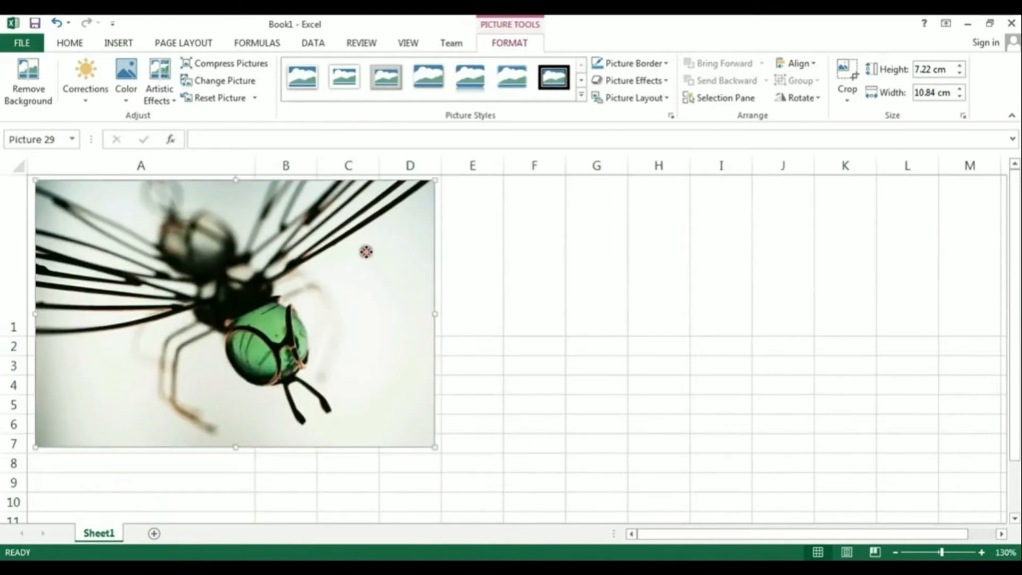
pyautogui.moveTo(434, 446); pyautogui.dragTo(242, 318)
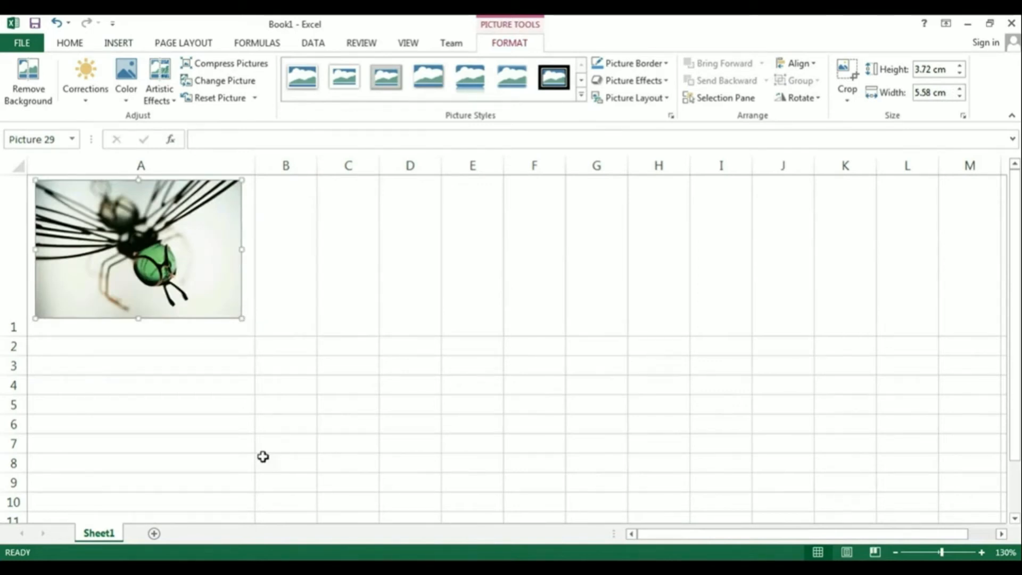
# Try moving the fly picture out to columns E through G, undo the move, and reposition the picture slightly within cell A1
pyautogui.moveTo(213, 277); pyautogui.dragTo(616, 388)
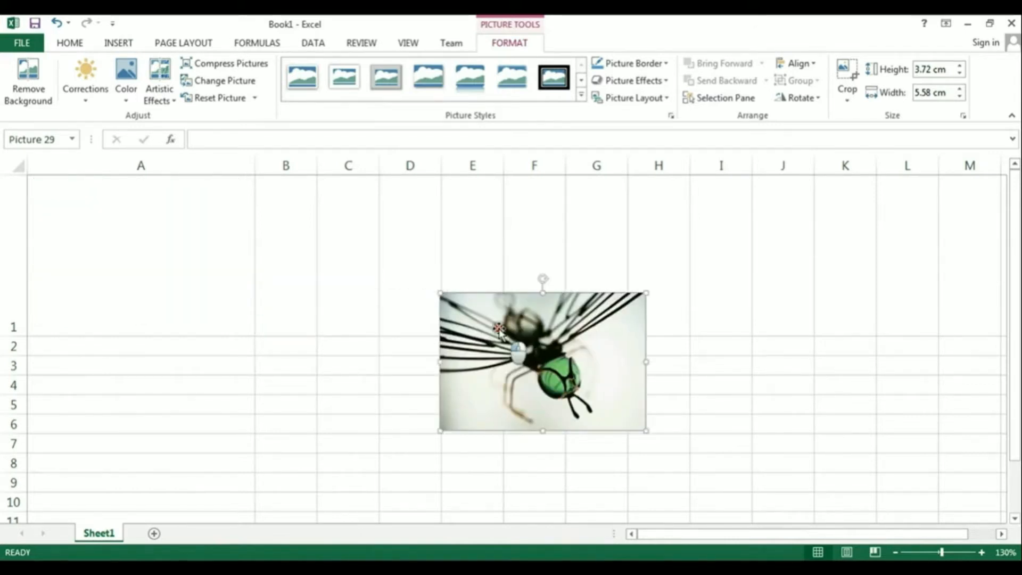
pyautogui.hotkey('ctrl', 'z')
pyautogui.moveTo(127, 205); pyautogui.dragTo(102, 211)
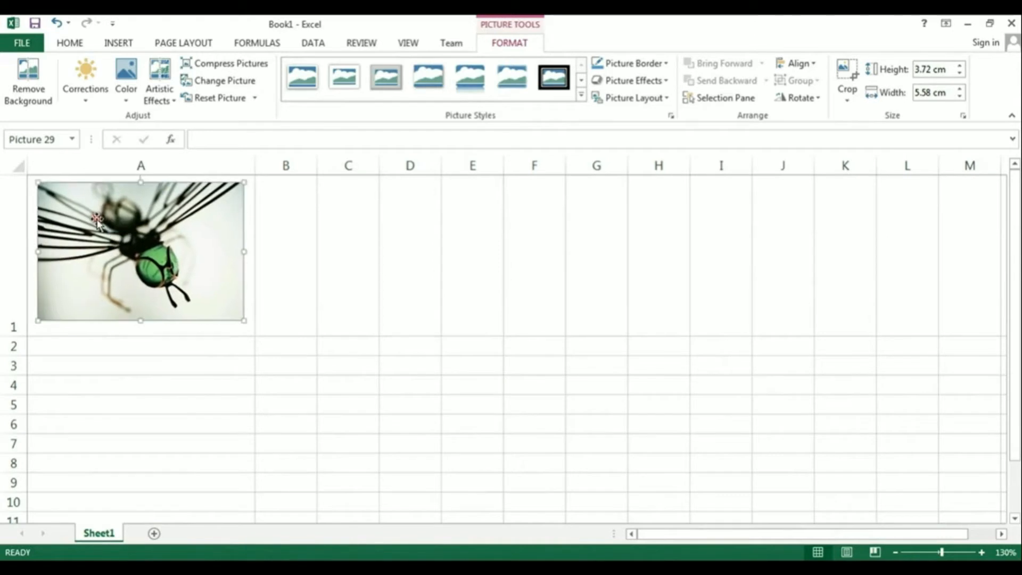
# Set the fly picture's properties to move and size with cells
pyautogui.rightClick(169, 264)
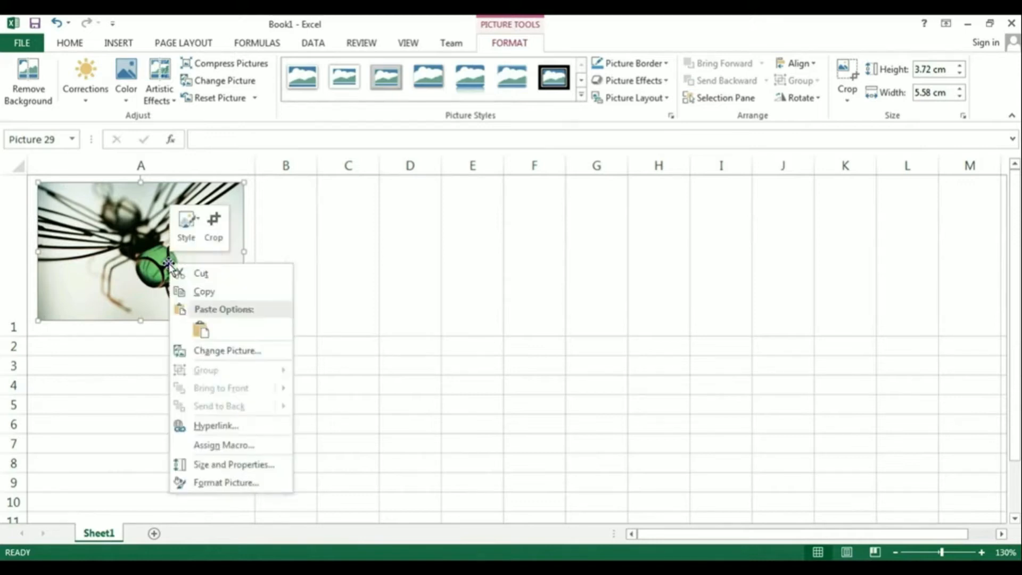
pyautogui.click(210, 484)
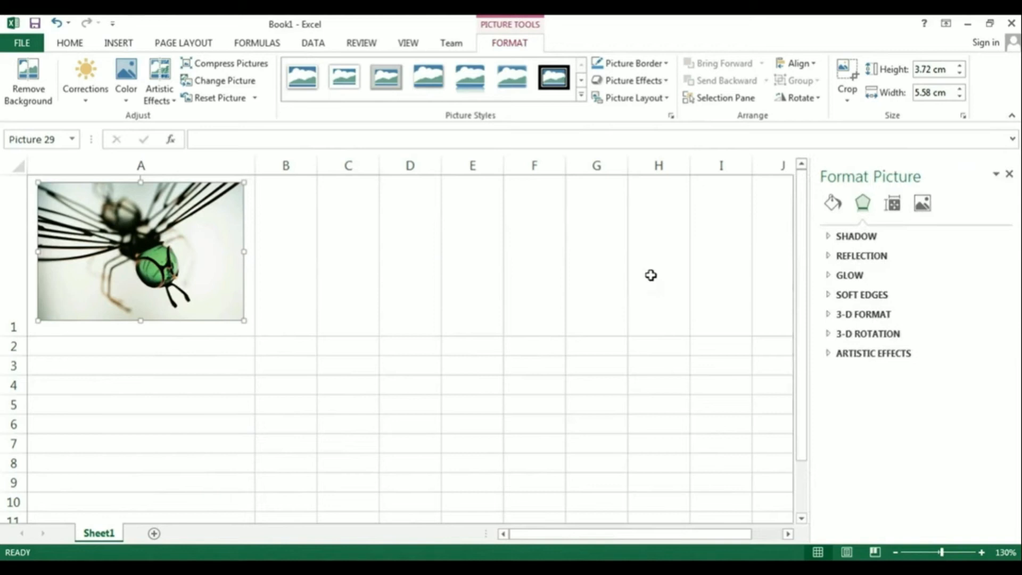
pyautogui.click(894, 204)
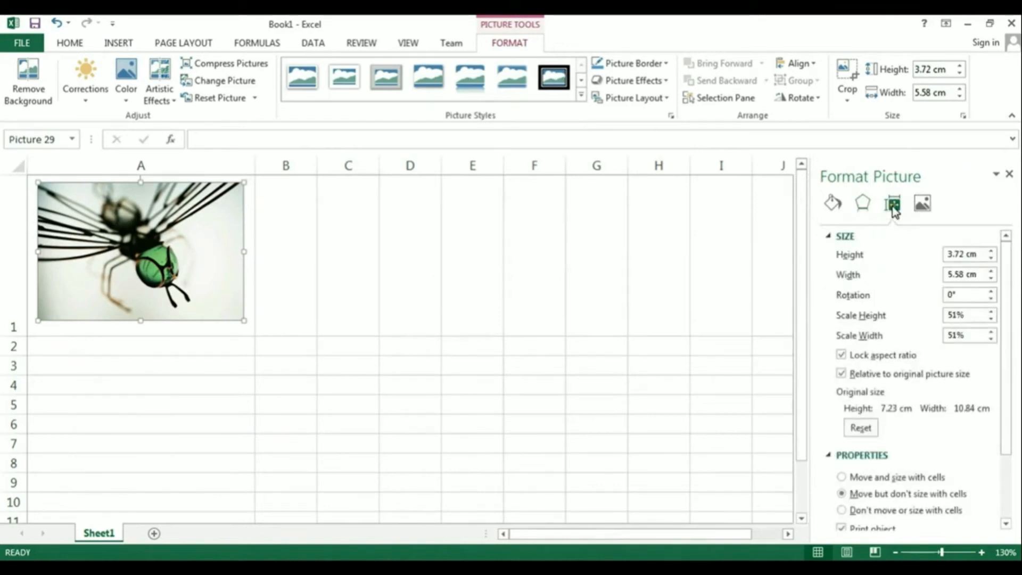
pyautogui.click(841, 477)
# Narrow column A and shorten row 1, and scale the fly picture down to about 2.42 by 3.5 cm
pyautogui.moveTo(255, 162); pyautogui.dragTo(178, 160)
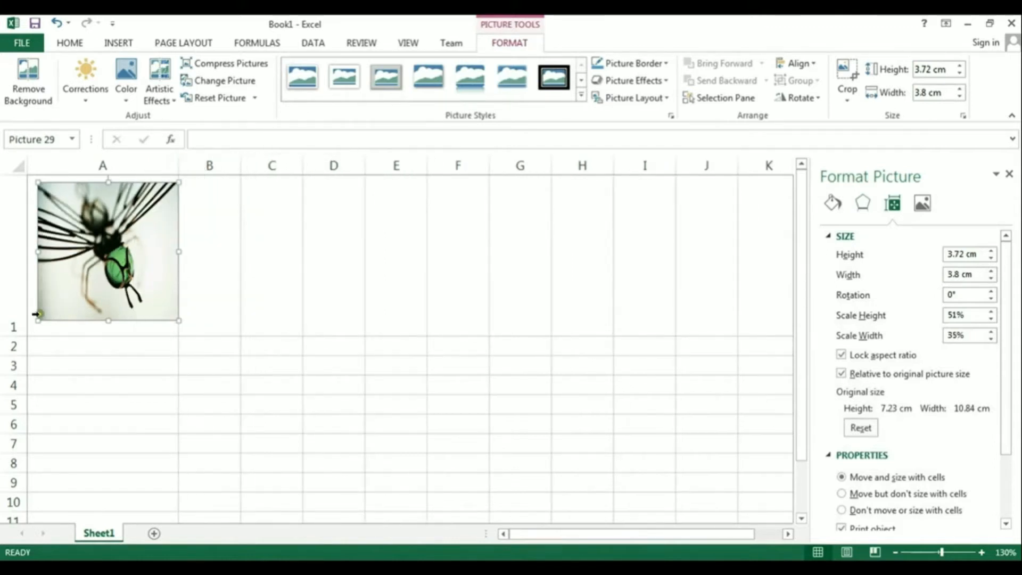
pyautogui.moveTo(8, 333); pyautogui.dragTo(9, 281)
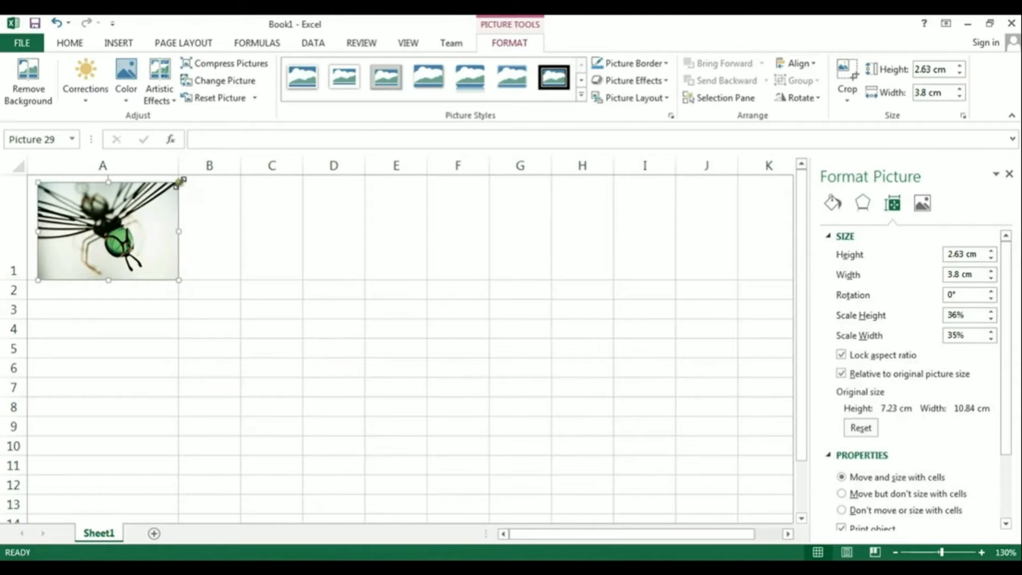
pyautogui.moveTo(178, 279)
pyautogui.mouseDown()
pyautogui.moveTo(95, 228)
pyautogui.moveTo(166, 270)
pyautogui.mouseUp()
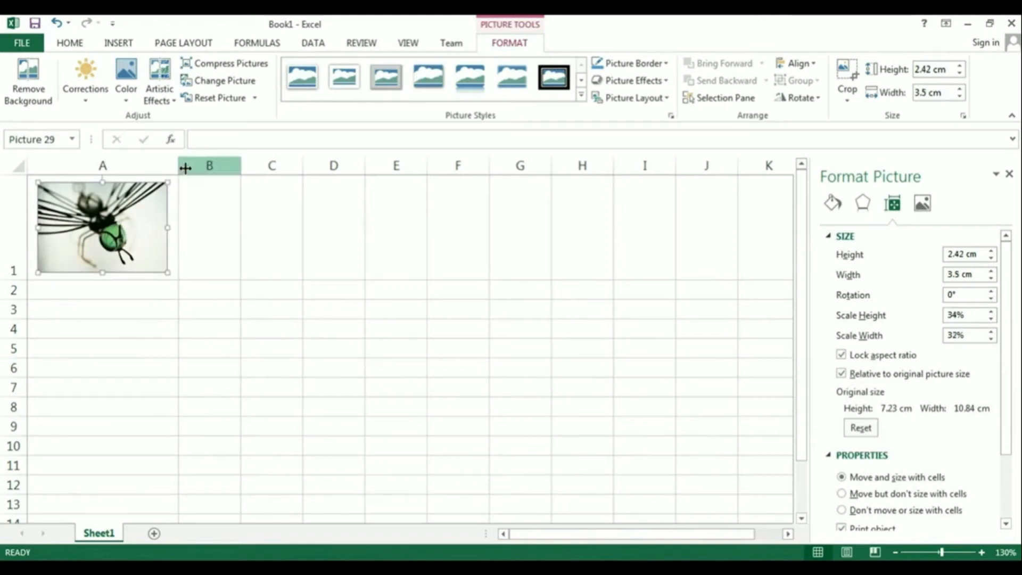
# Try shrinking column A and row 1 until the fly picture is about 0.41 by 1.81 cm, and undo the changes
pyautogui.moveTo(178, 166); pyautogui.dragTo(105, 164)
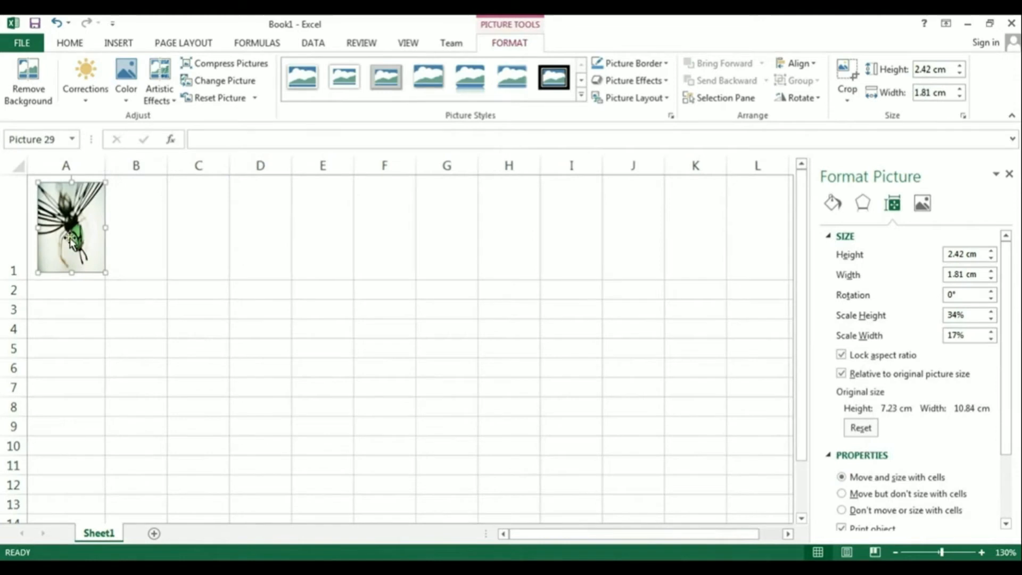
pyautogui.moveTo(19, 281); pyautogui.dragTo(18, 200)
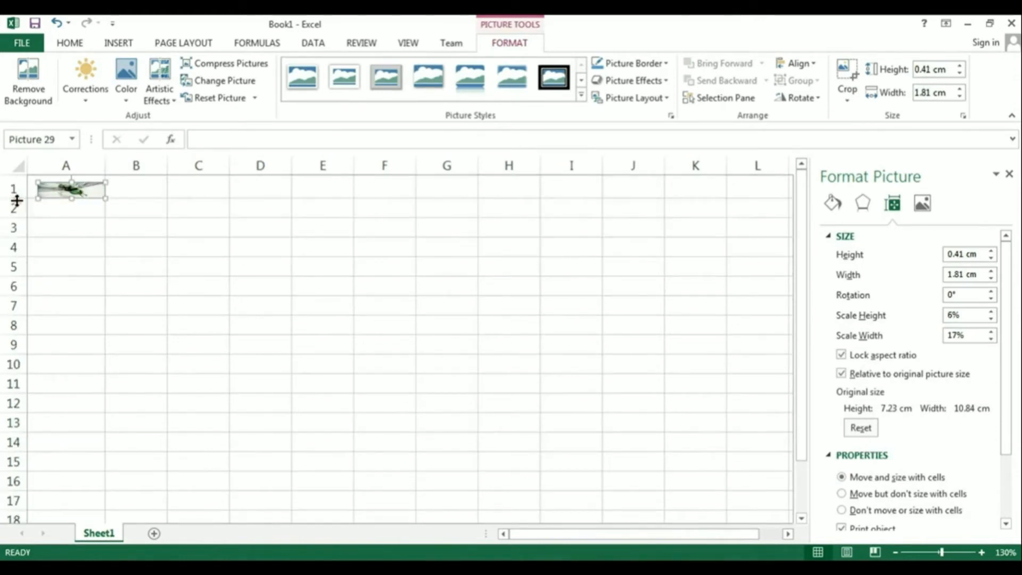
pyautogui.click(55, 24)
pyautogui.click(56, 24)
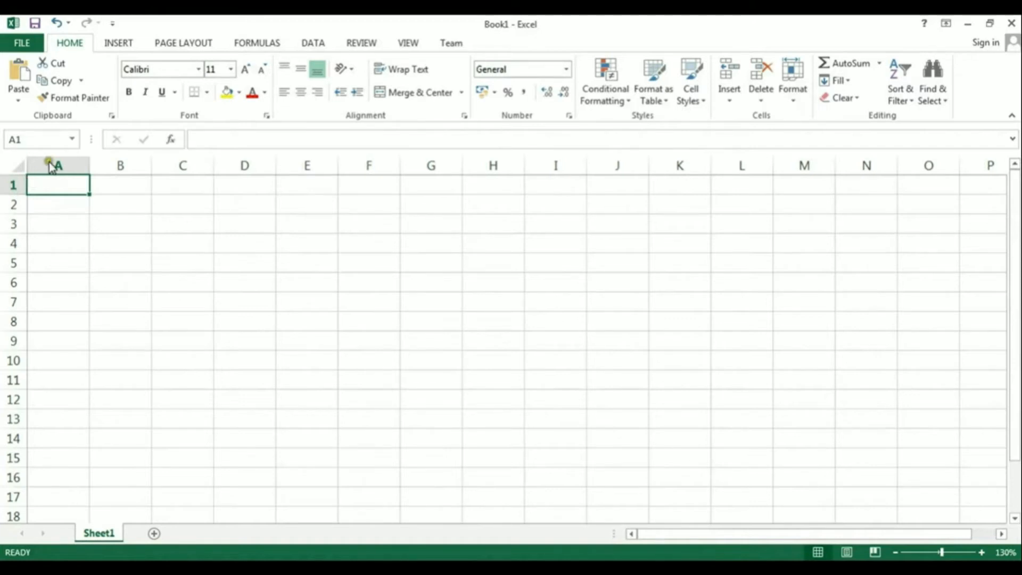
# Insert the Mona Lisa picture from the Art Images folder into the empty sheet
pyautogui.click(121, 47)
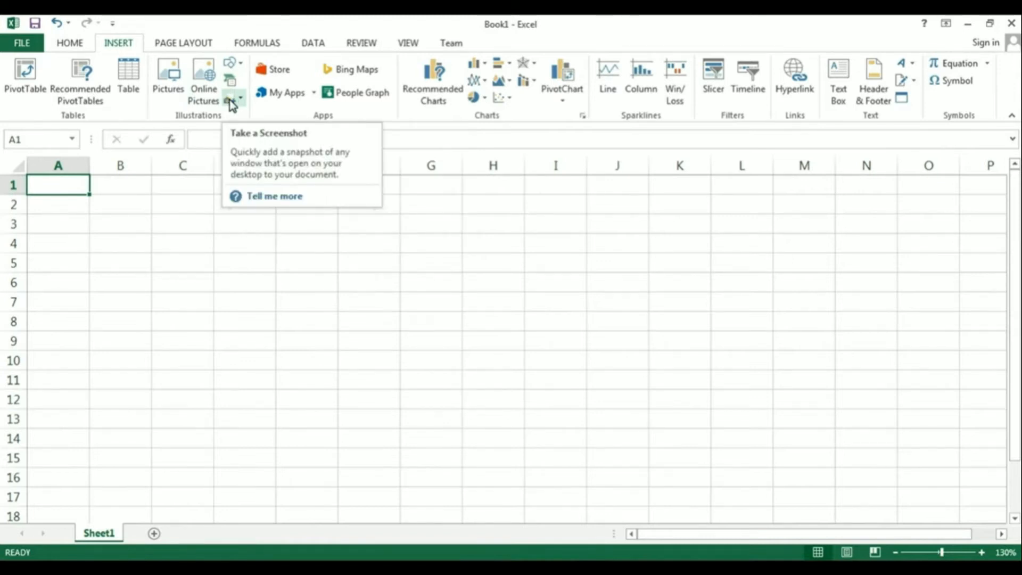
pyautogui.click(173, 78)
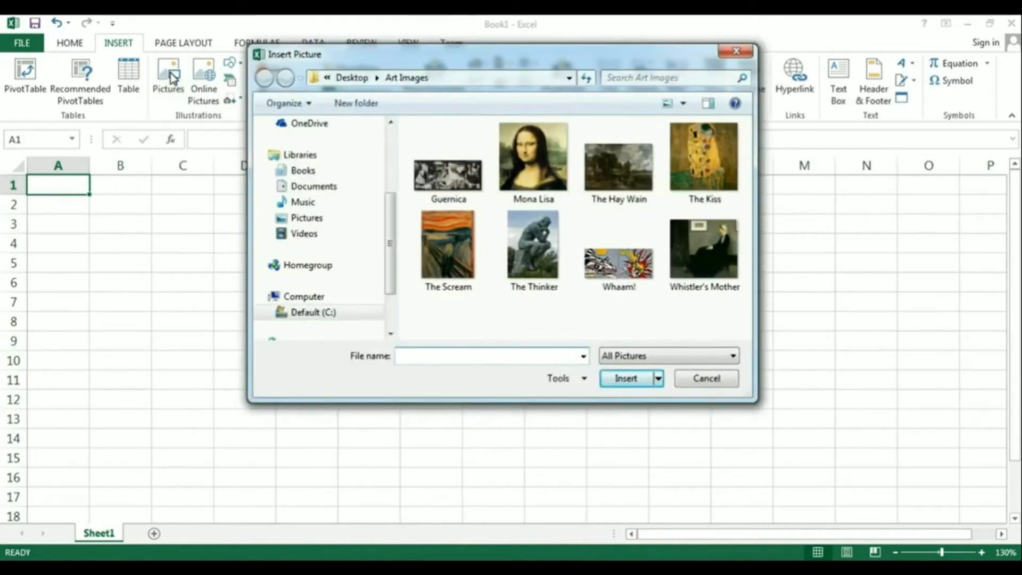
pyautogui.click(550, 147)
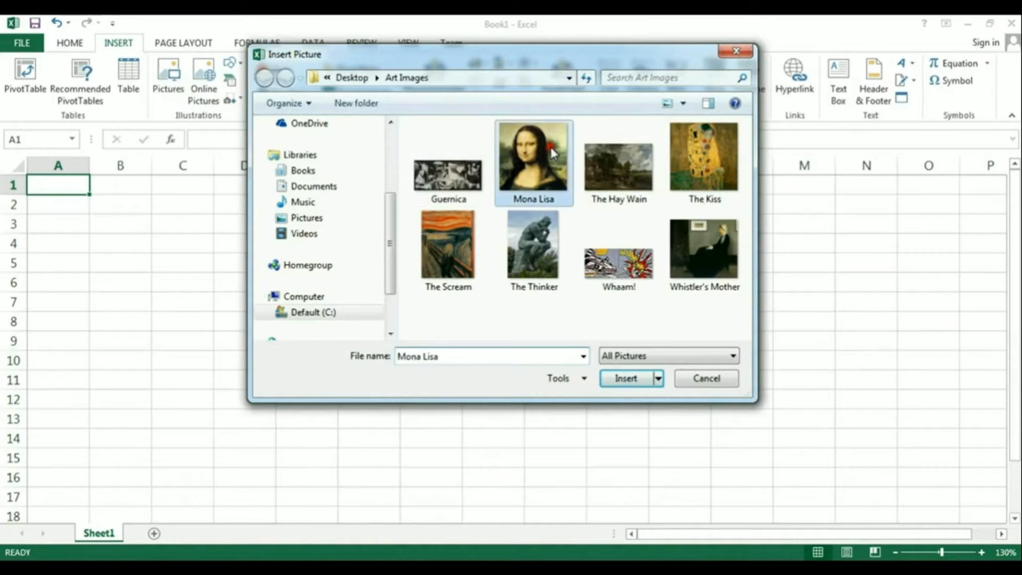
pyautogui.click(631, 378)
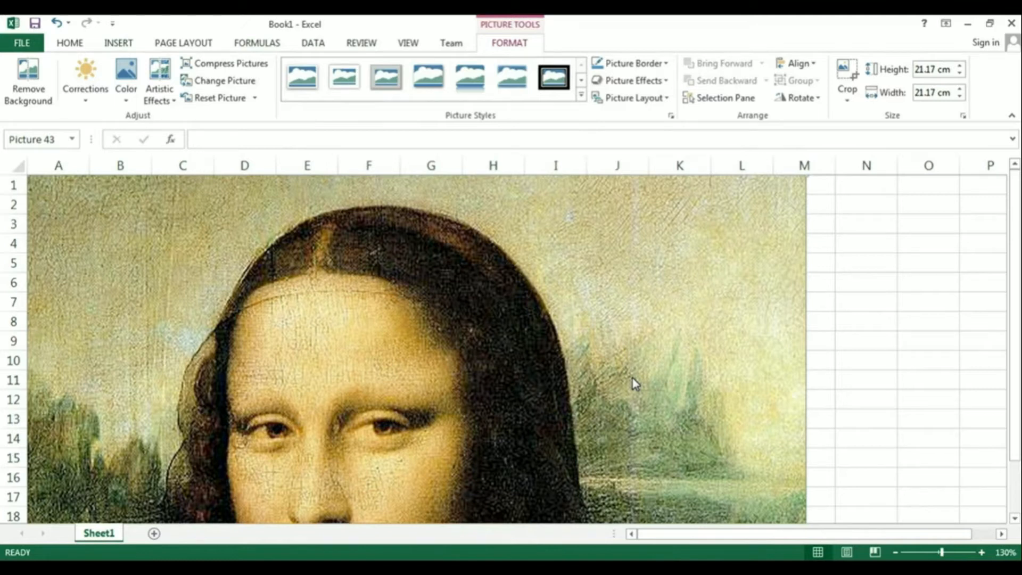
# Position the Mona Lisa picture at the upper-left corner of cell A1 and scale it down to about 7.21 by 7.21 cm
pyautogui.moveTo(359, 267)
pyautogui.mouseDown()
pyautogui.moveTo(393, 327)
pyautogui.moveTo(484, 338)
pyautogui.moveTo(367, 271)
pyautogui.mouseUp()
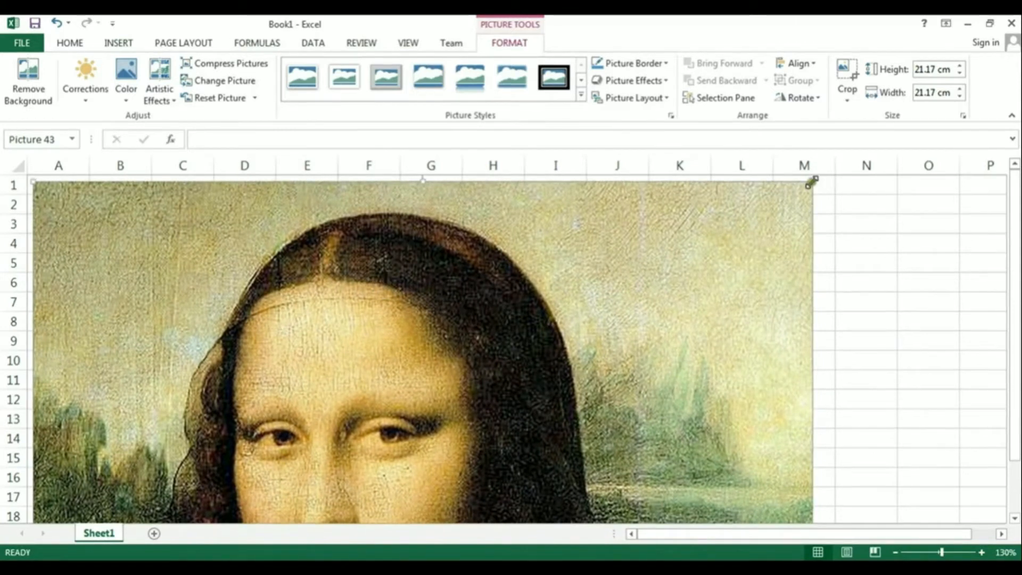
pyautogui.moveTo(813, 182); pyautogui.dragTo(276, 429)
pyautogui.moveTo(275, 481); pyautogui.dragTo(276, 232)
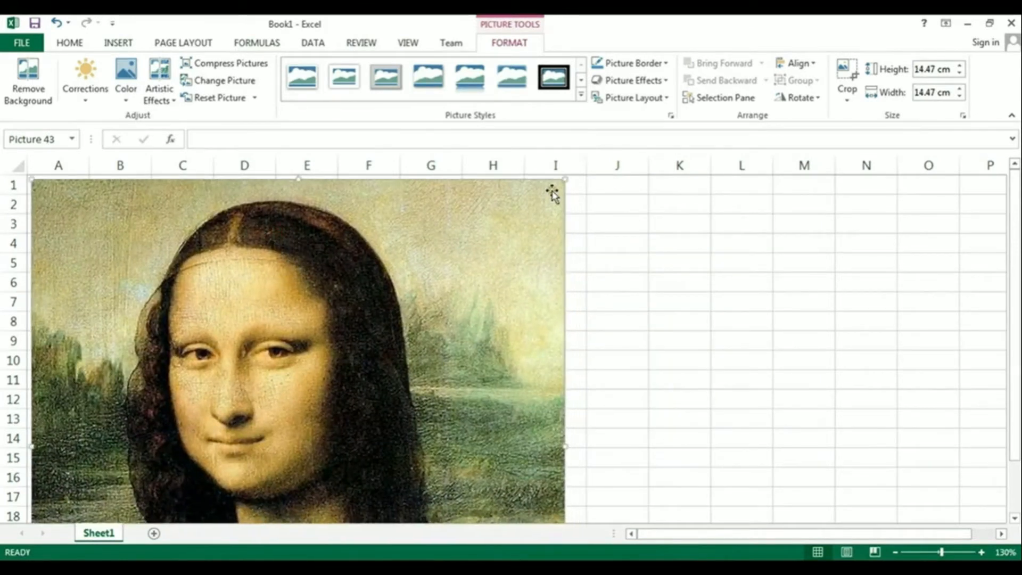
pyautogui.moveTo(566, 178); pyautogui.dragTo(124, 211)
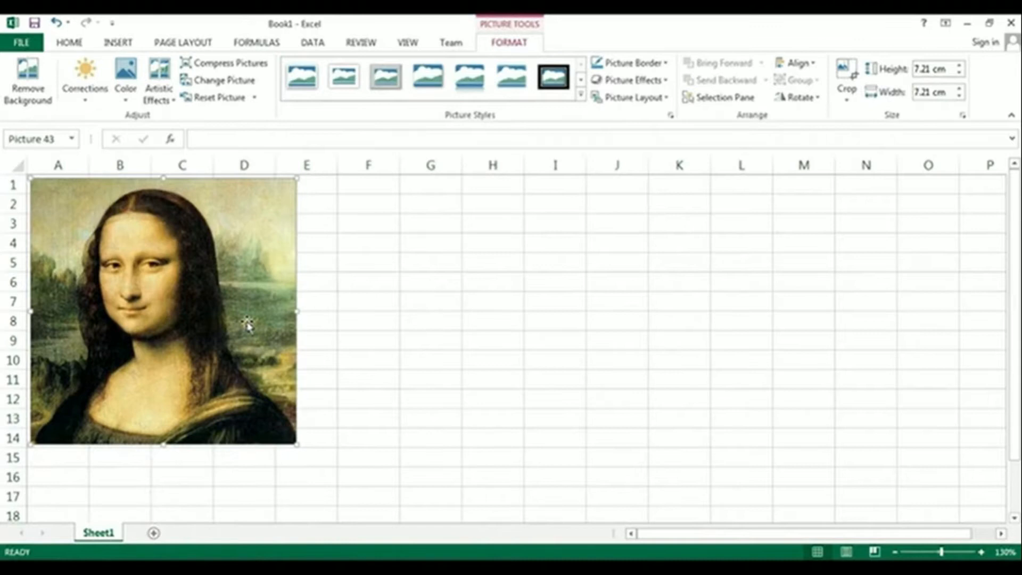
# Widen column A and increase row 1's height so that cell A1 encloses the whole Mona Lisa picture, and select the cell
pyautogui.moveTo(88, 166); pyautogui.dragTo(303, 165)
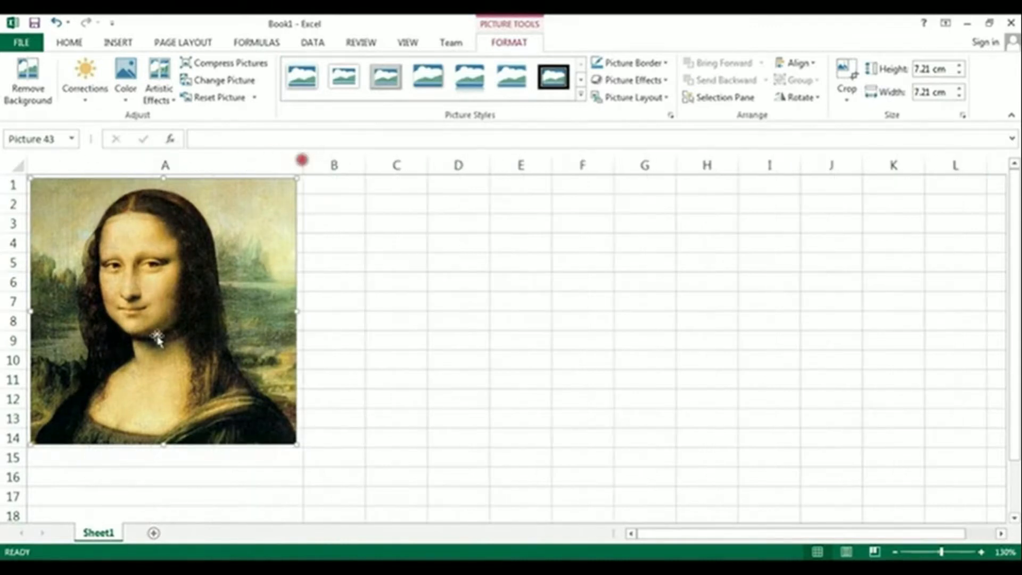
pyautogui.moveTo(13, 194); pyautogui.dragTo(14, 454)
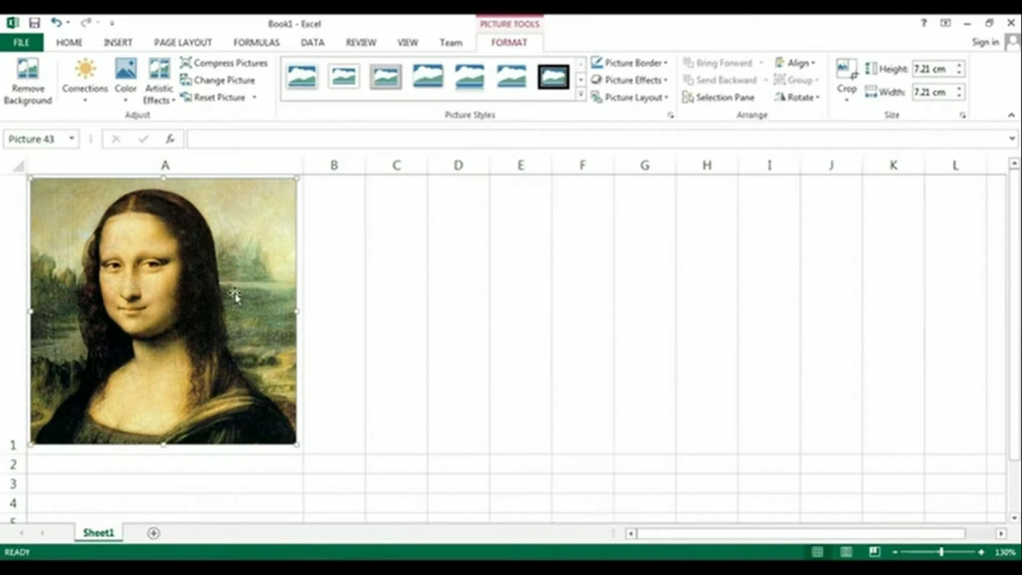
pyautogui.click(262, 450)
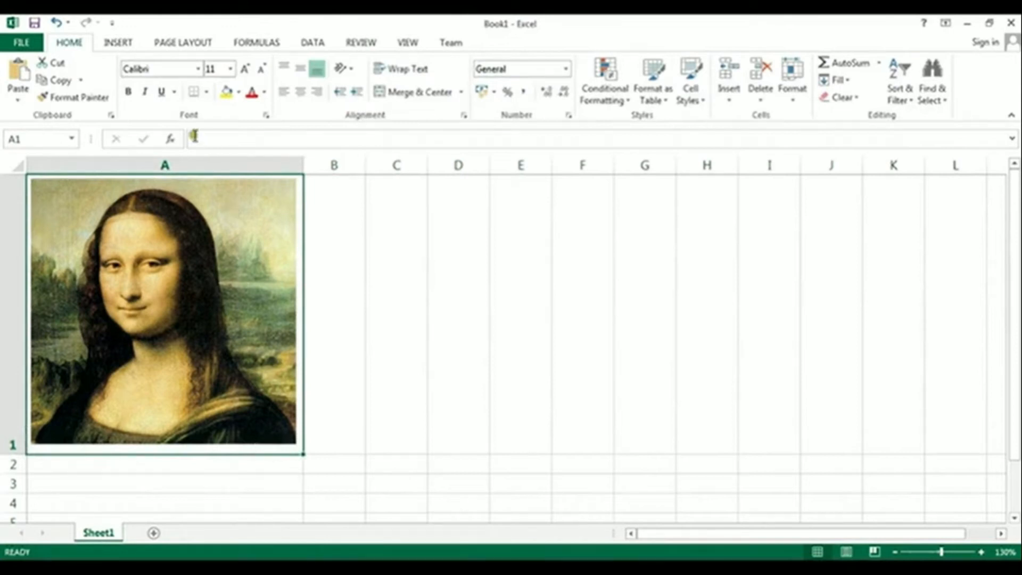
# Set the Mona Lisa picture's properties to move and size with cells
pyautogui.click(215, 274)
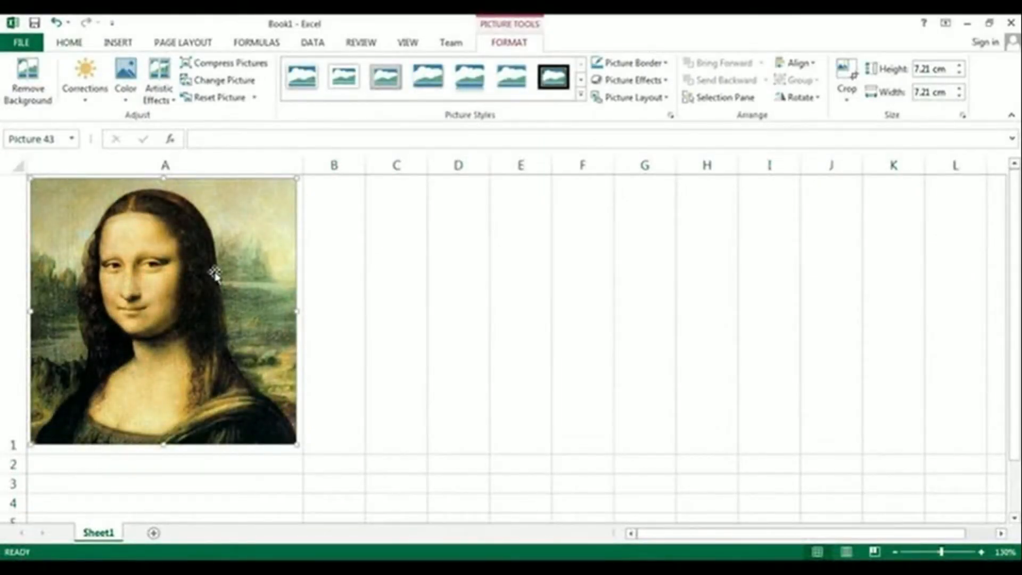
pyautogui.rightClick(214, 275)
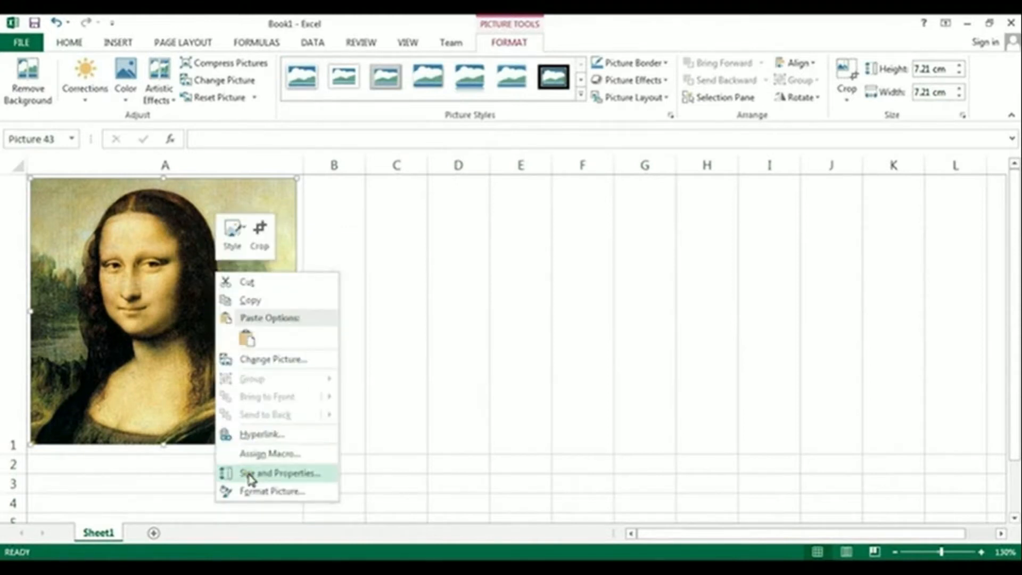
pyautogui.click(250, 492)
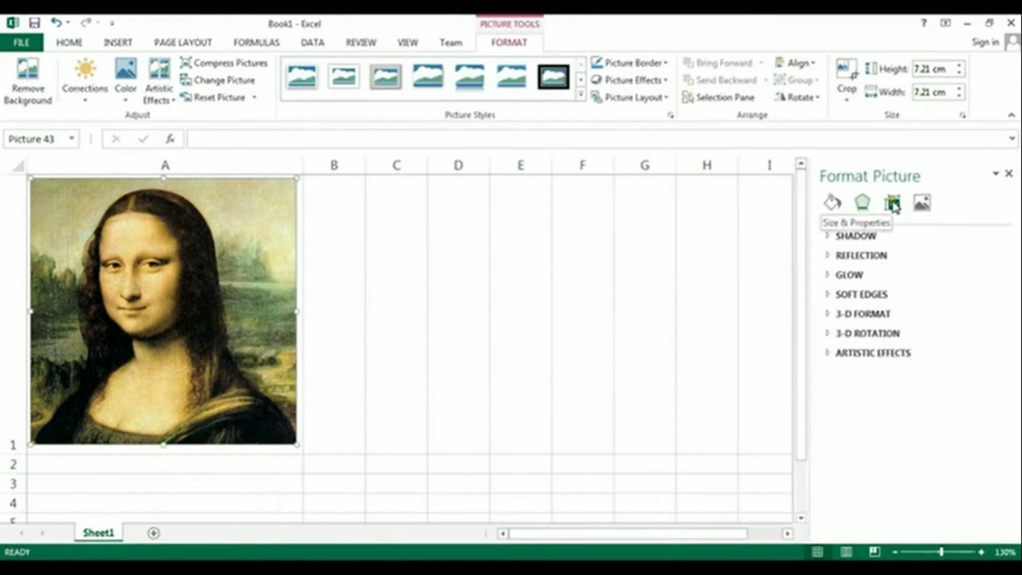
pyautogui.click(893, 204)
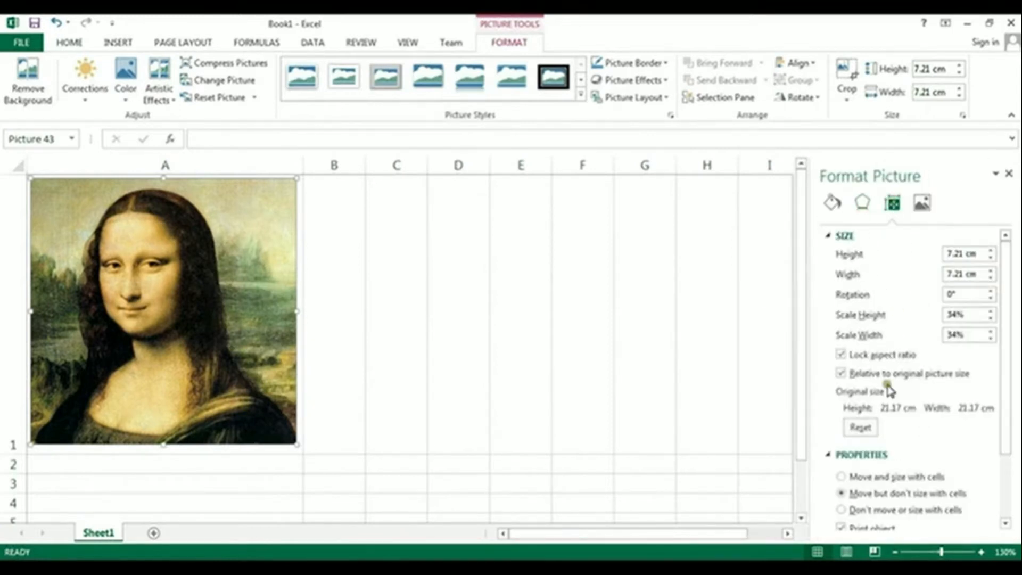
pyautogui.click(842, 478)
# Try narrowing column A to shrink the picture's width to about 3.82 cm and again to about 4.22 cm, undoing each change
pyautogui.moveTo(305, 165); pyautogui.dragTo(174, 161)
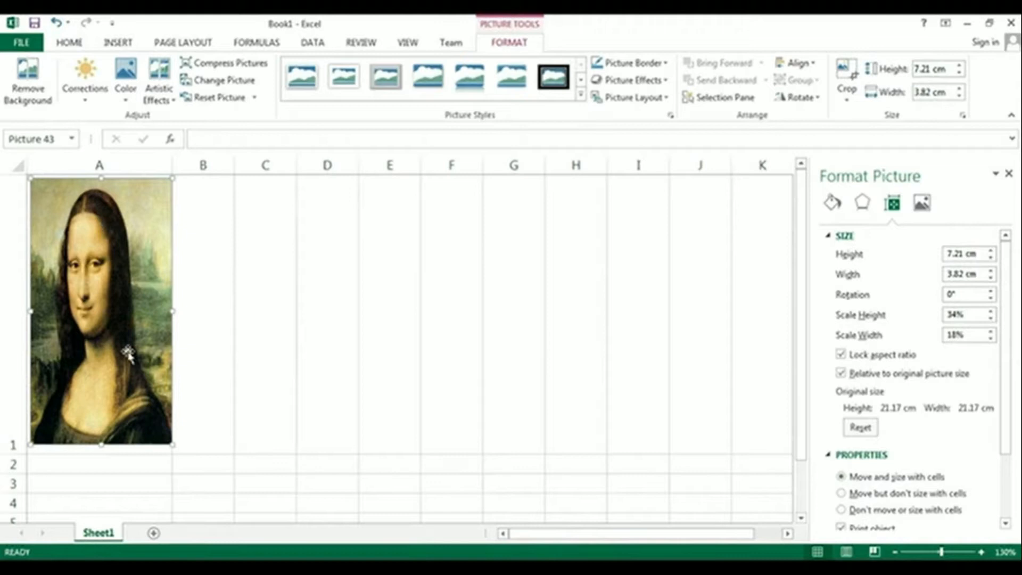
pyautogui.click(55, 23)
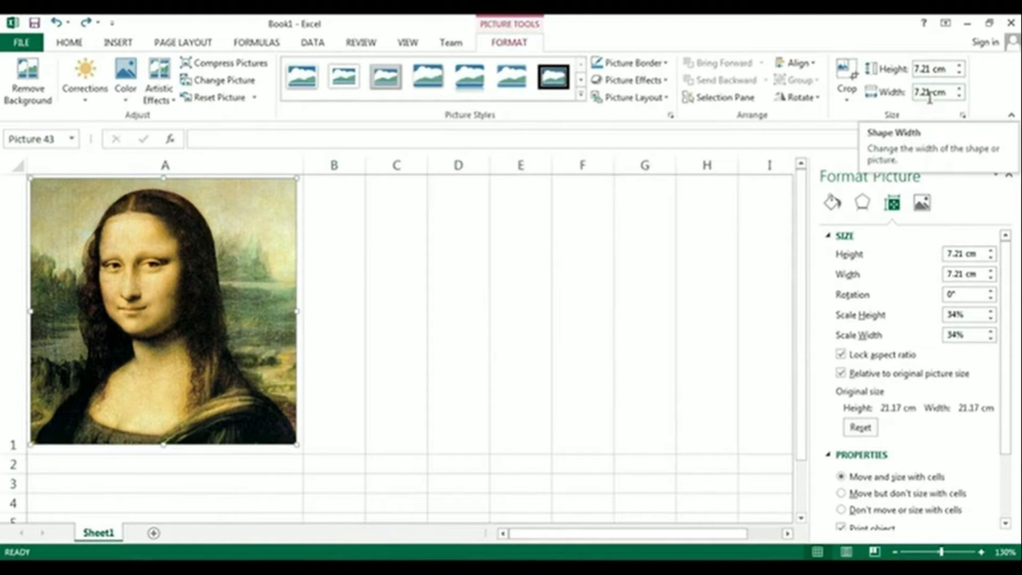
pyautogui.moveTo(304, 166); pyautogui.dragTo(187, 165)
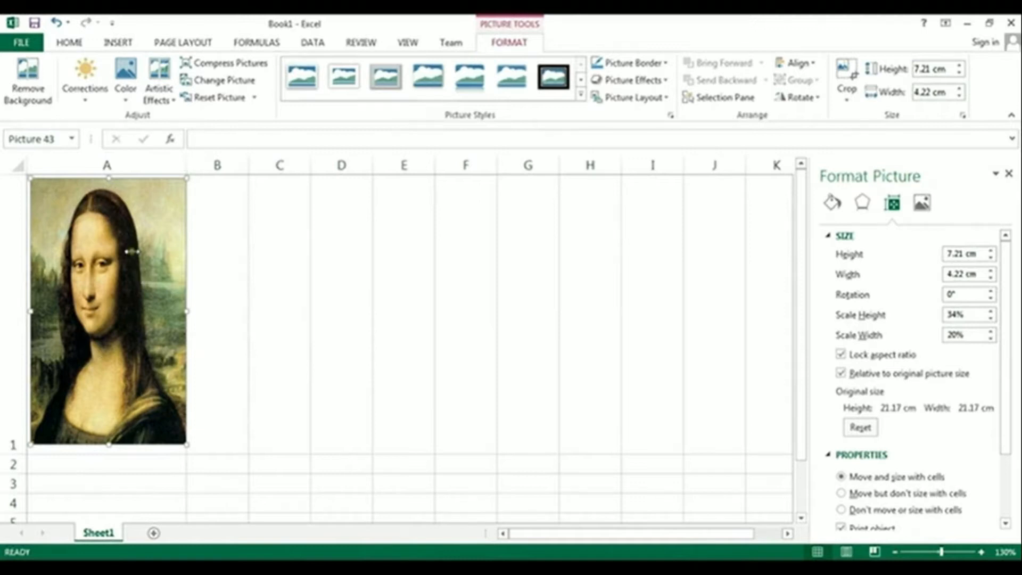
pyautogui.click(56, 23)
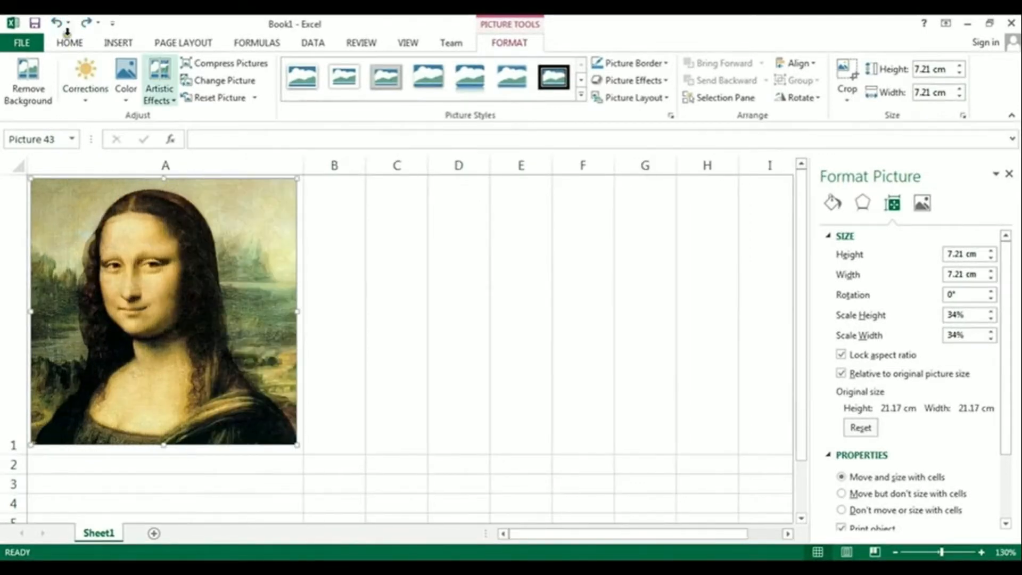
# Try widening column A well past the Mona Lisa picture's edge, undo the change, and close the Format Picture pane
pyautogui.moveTo(303, 166); pyautogui.dragTo(415, 172)
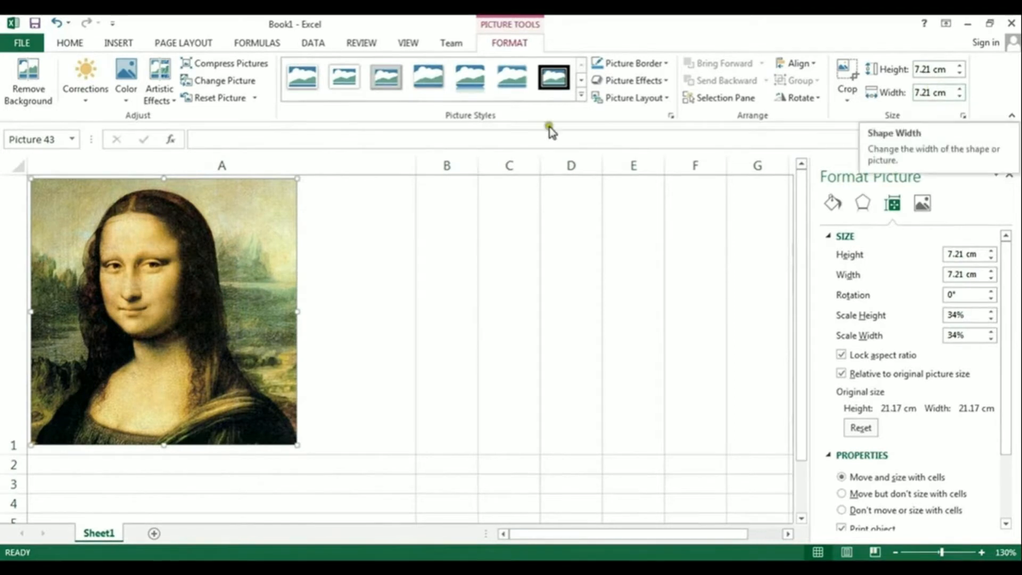
pyautogui.click(55, 25)
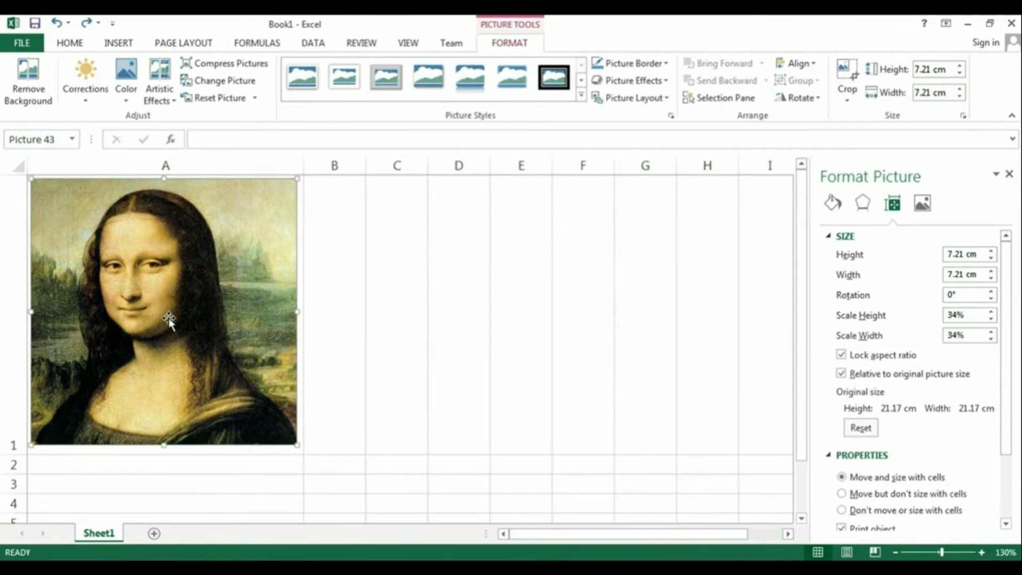
pyautogui.click(1010, 175)
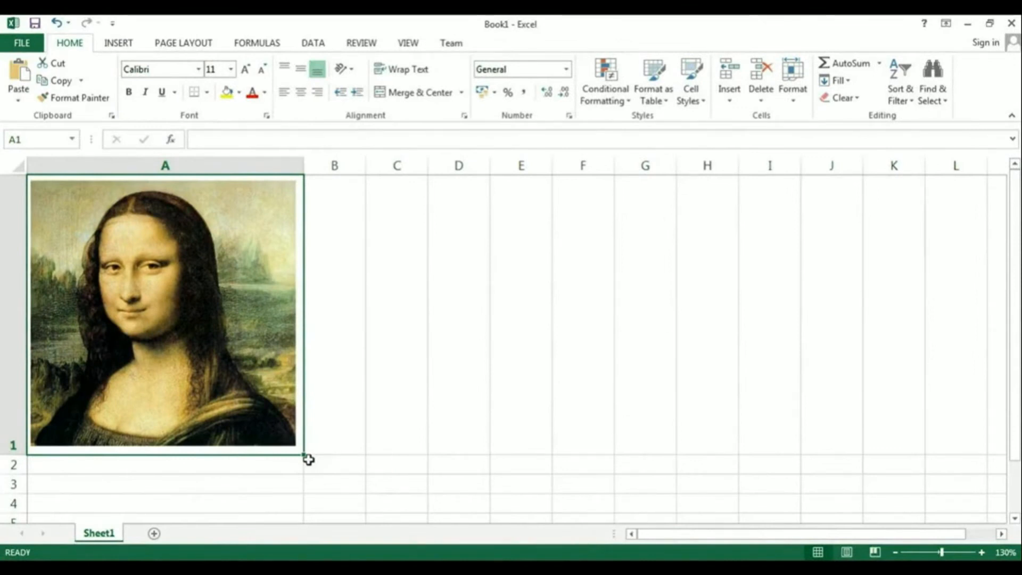
# Nudge the Mona Lisa picture slightly within cell A1 and select cell B2
pyautogui.click(197, 334)
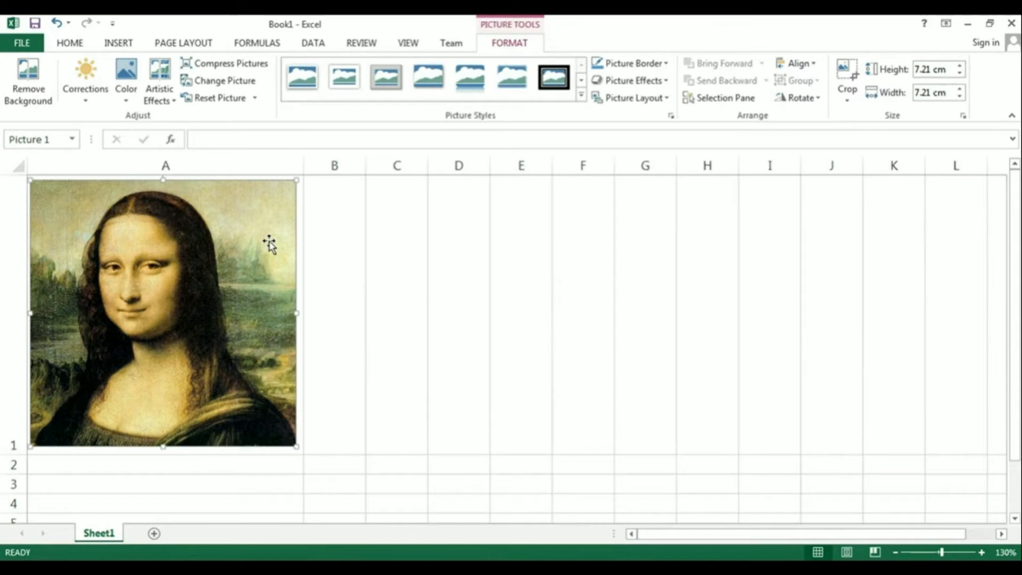
pyautogui.moveTo(269, 244)
pyautogui.mouseDown()
pyautogui.moveTo(331, 288)
pyautogui.moveTo(536, 297)
pyautogui.moveTo(910, 283)
pyautogui.moveTo(672, 253)
pyautogui.moveTo(511, 287)
pyautogui.moveTo(730, 301)
pyautogui.moveTo(632, 257)
pyautogui.moveTo(372, 262)
pyautogui.moveTo(240, 230)
pyautogui.moveTo(270, 239)
pyautogui.mouseUp()
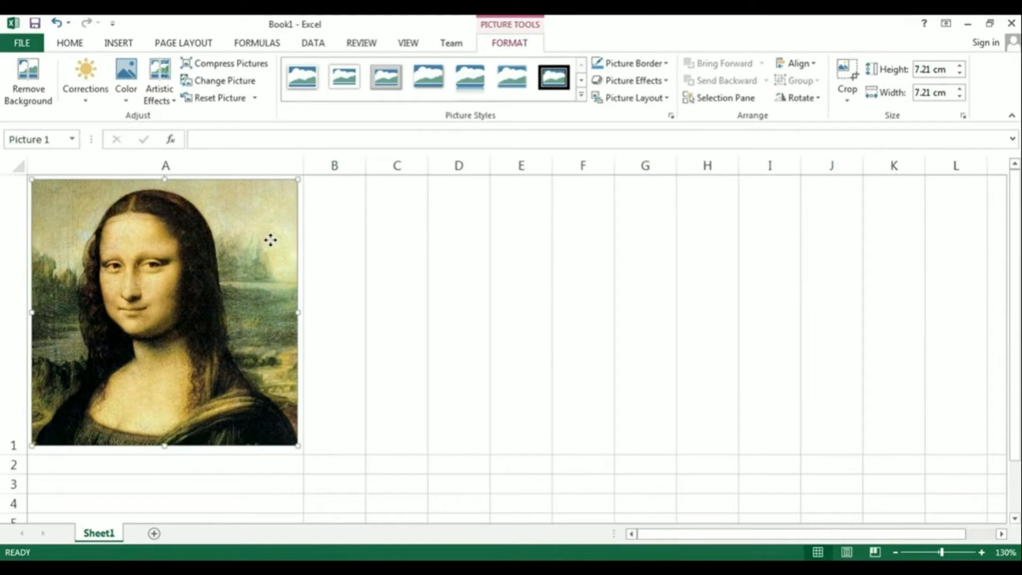
pyautogui.click(307, 460)
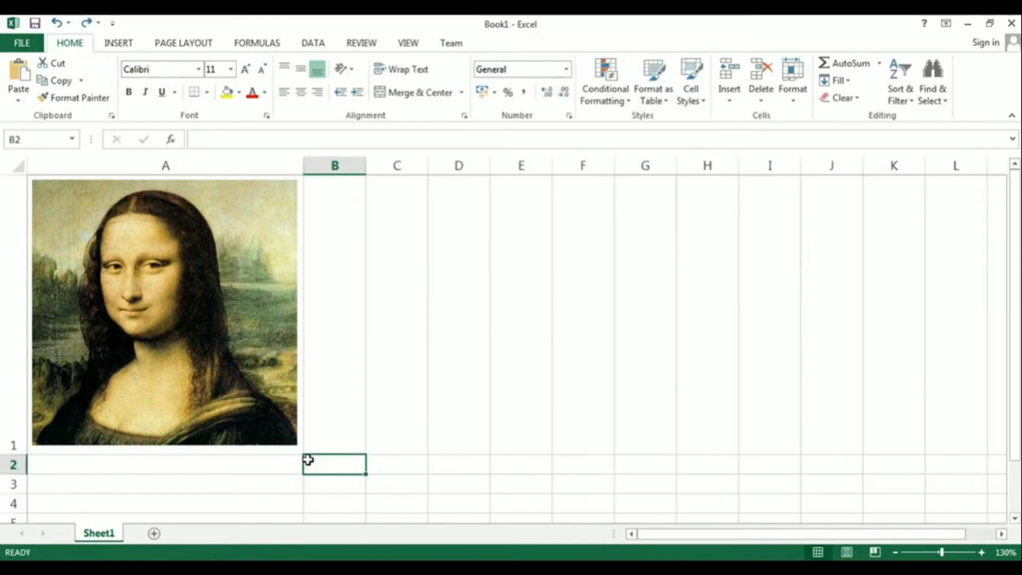
# Try moving the Mona Lisa picture from cell A1 to B1 and widening column B to enclose it
pyautogui.click(171, 329)
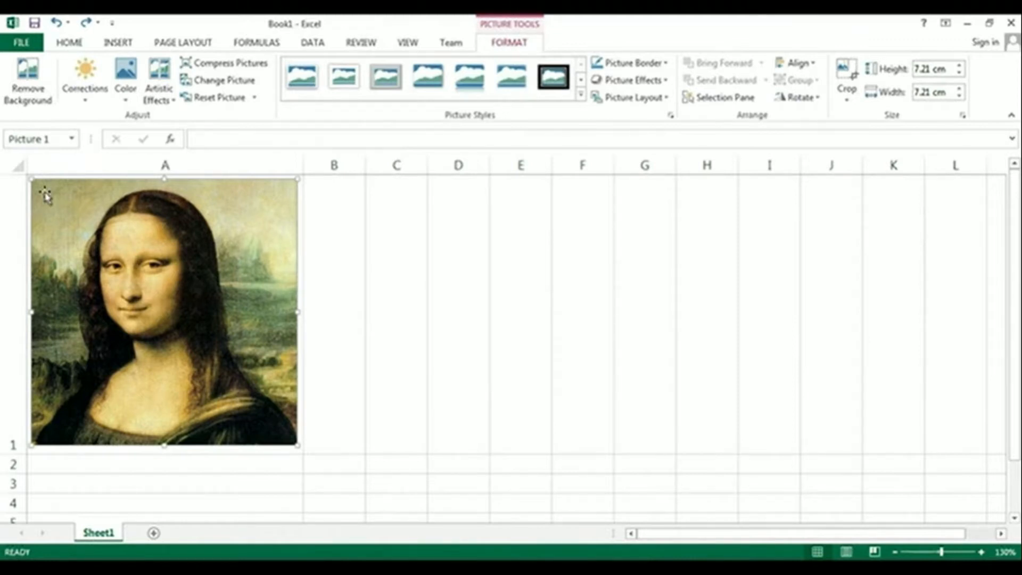
pyautogui.moveTo(43, 193); pyautogui.dragTo(317, 188)
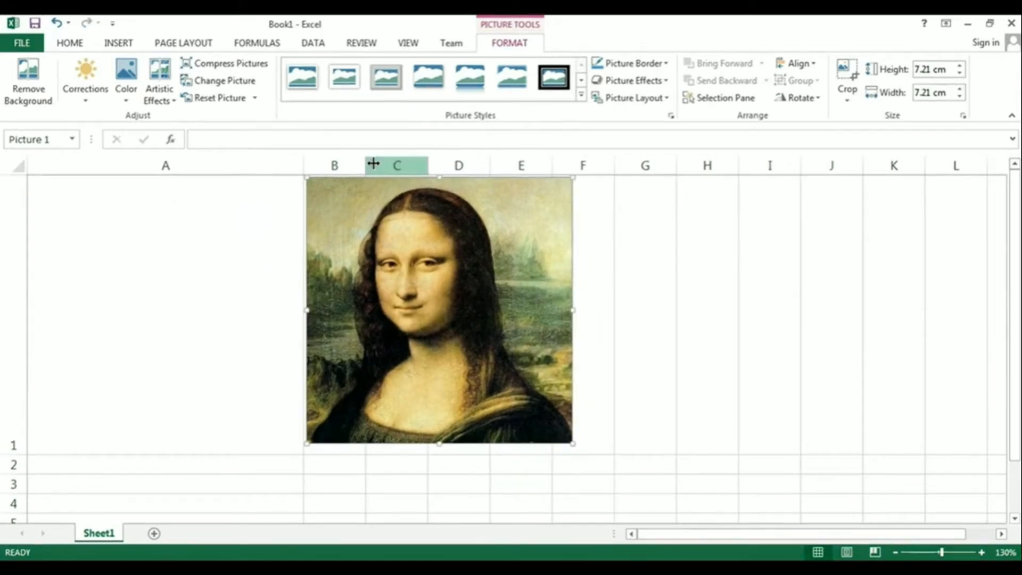
pyautogui.click(348, 166)
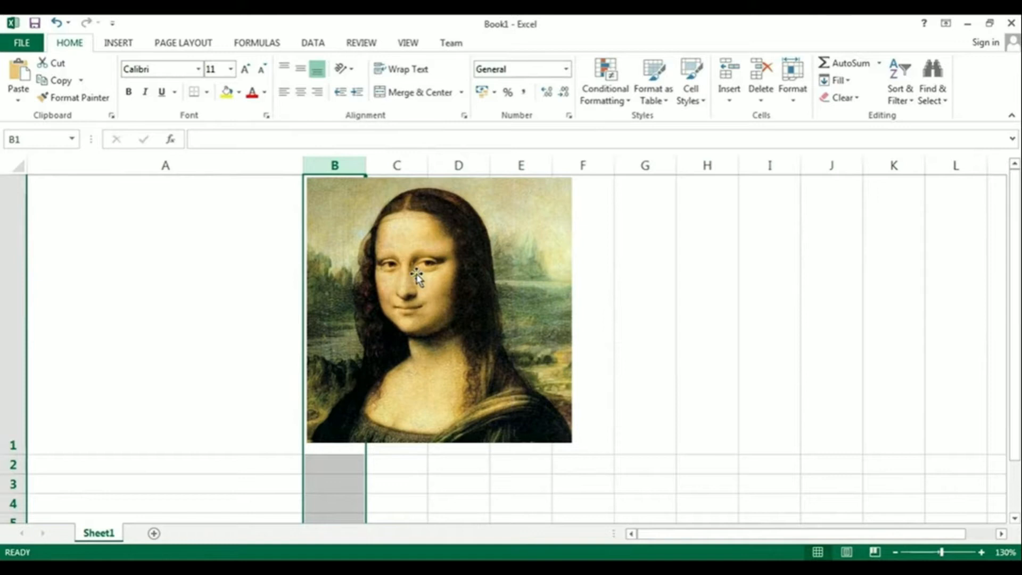
pyautogui.click(376, 196)
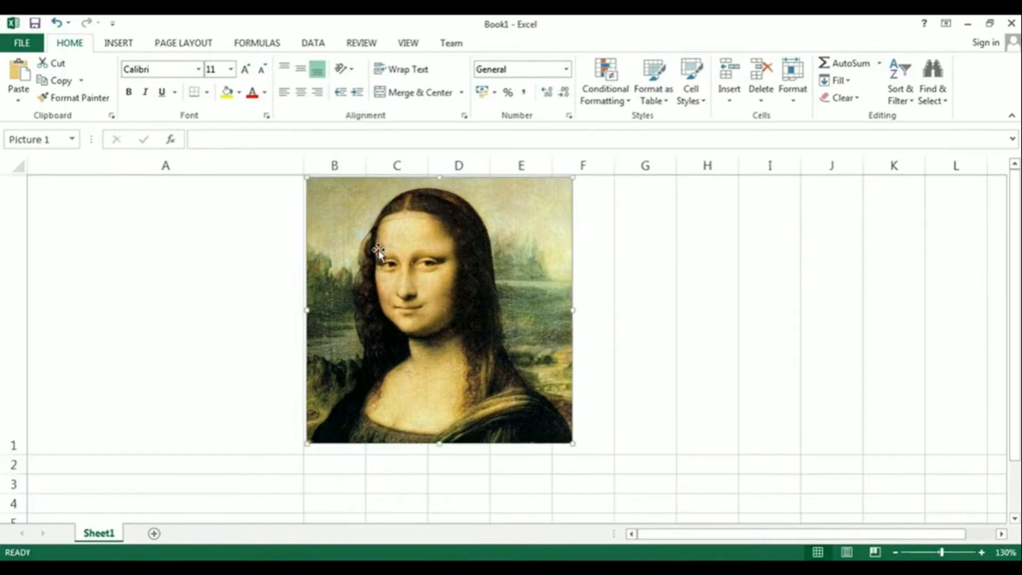
pyautogui.moveTo(366, 165); pyautogui.dragTo(515, 165)
pyautogui.moveTo(591, 167); pyautogui.dragTo(579, 165)
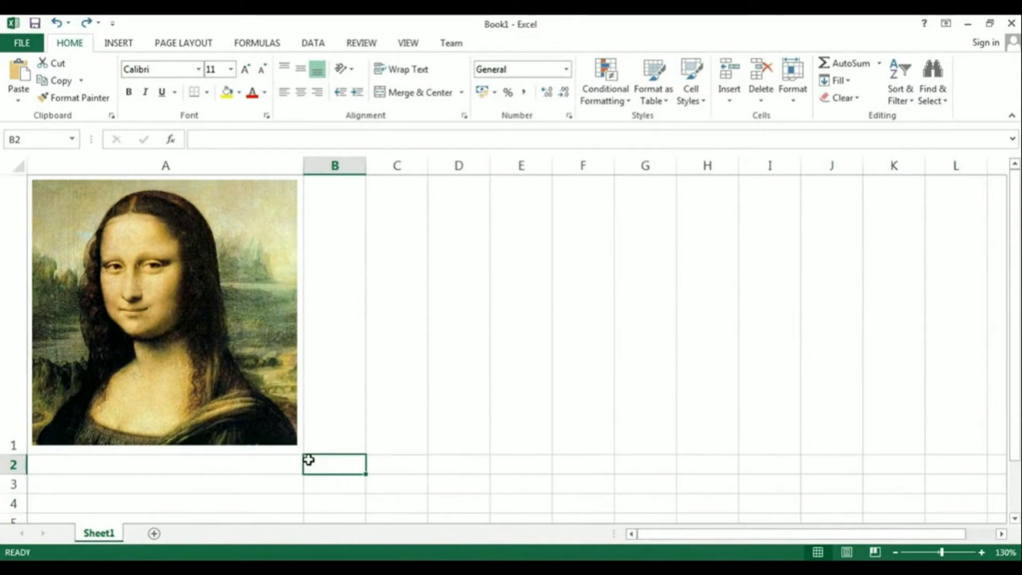
# Try stretching only the picture's width to about 21 cm across the neighbouring columns, and undo the stretch
pyautogui.click(180, 328)
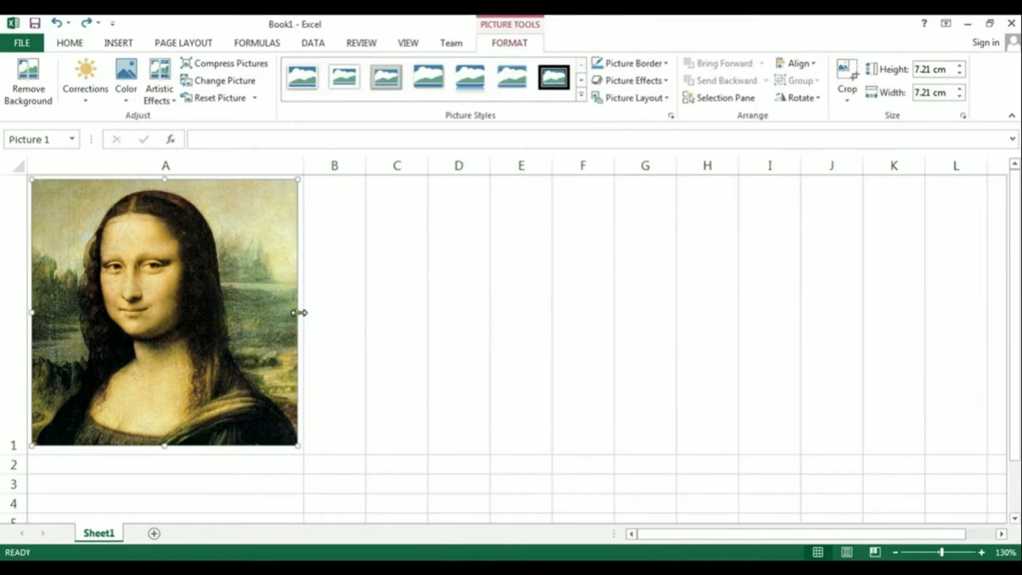
pyautogui.moveTo(299, 312); pyautogui.dragTo(805, 306)
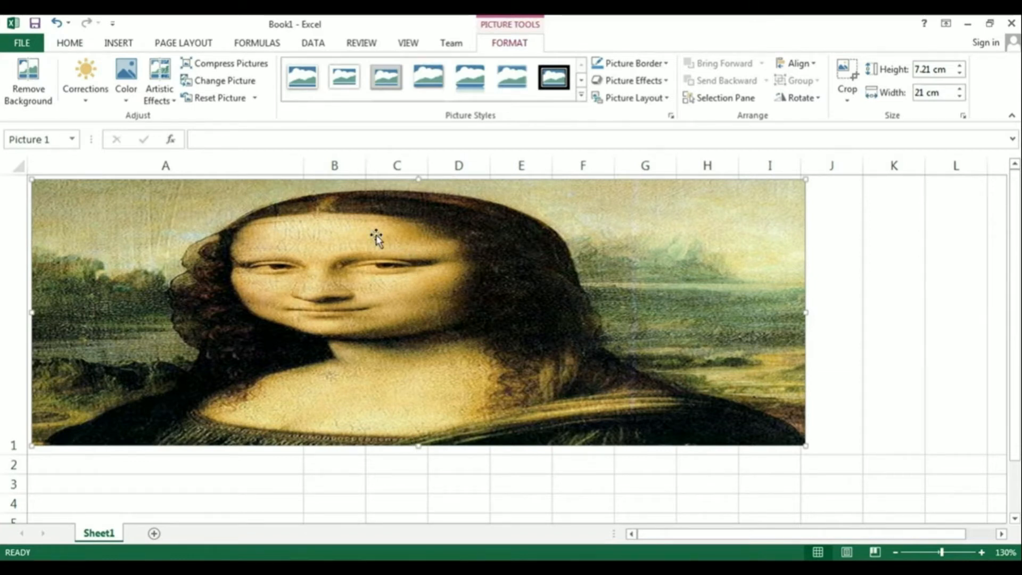
pyautogui.click(58, 25)
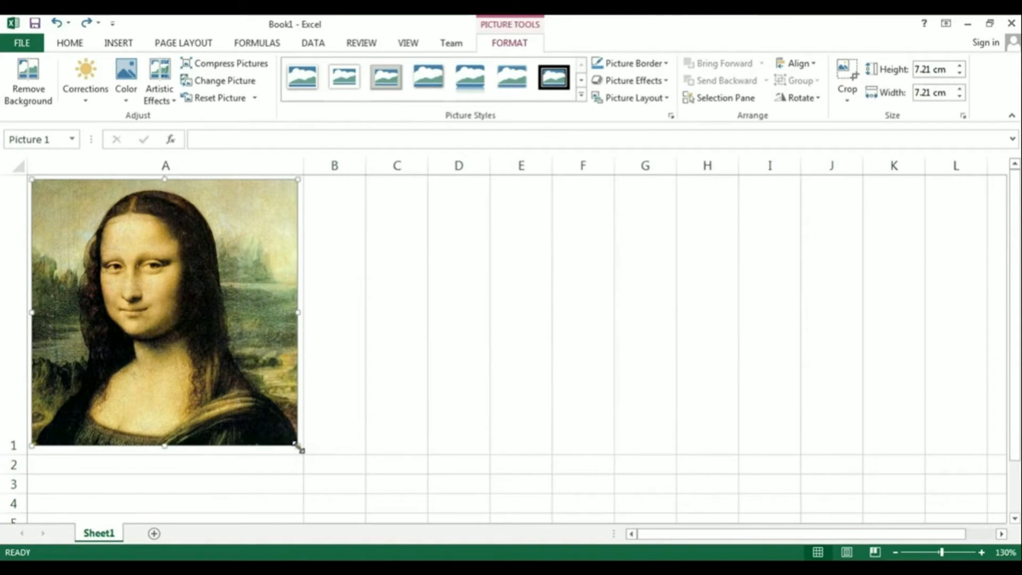
# Scale the picture proportionally to about 7.12 by 7.12 cm, and set its height to 10 cm
pyautogui.moveTo(300, 449); pyautogui.dragTo(294, 425)
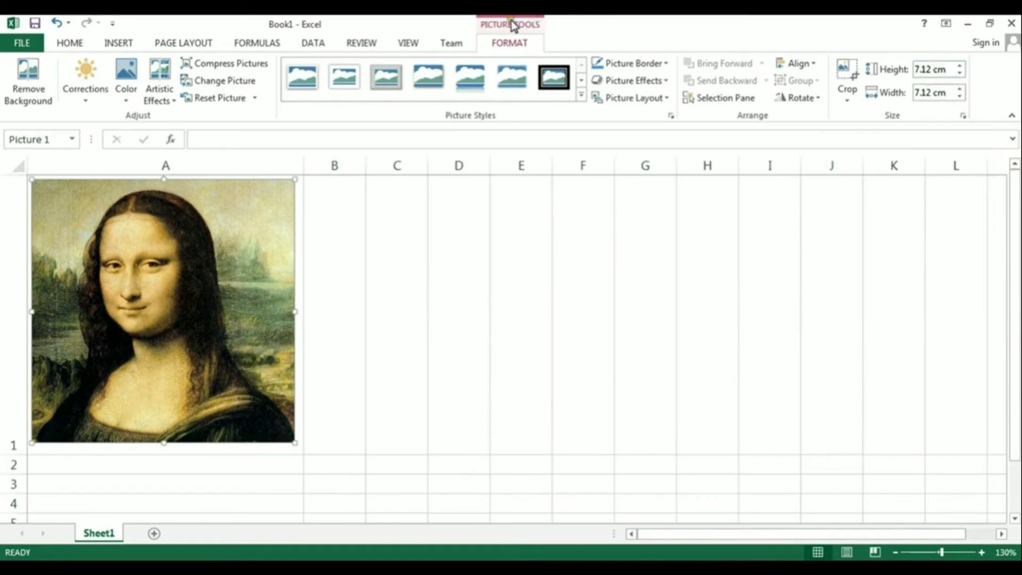
pyautogui.click(916, 69)
pyautogui.moveTo(915, 68); pyautogui.dragTo(932, 69)
pyautogui.write('10')
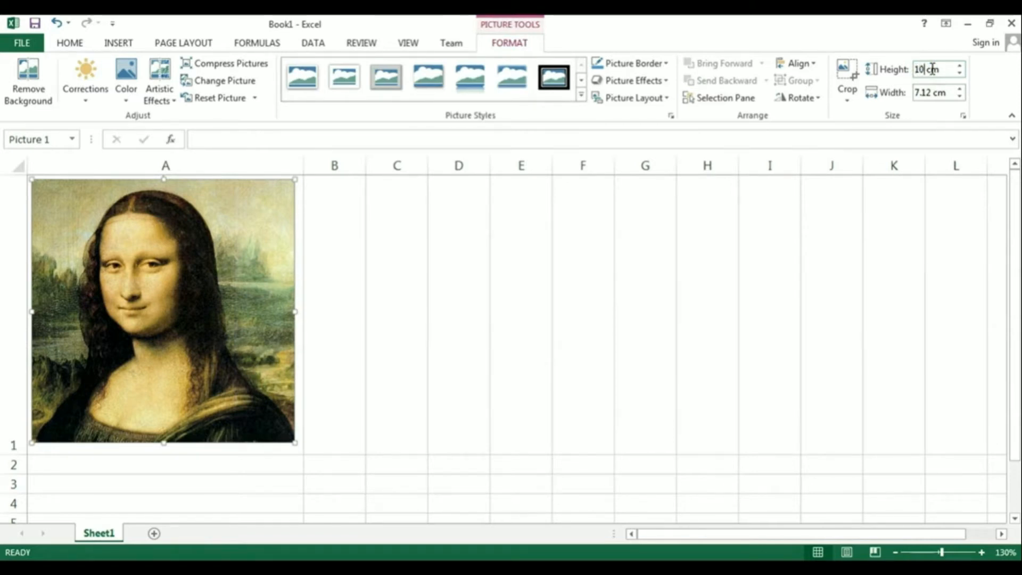
pyautogui.press('Return')
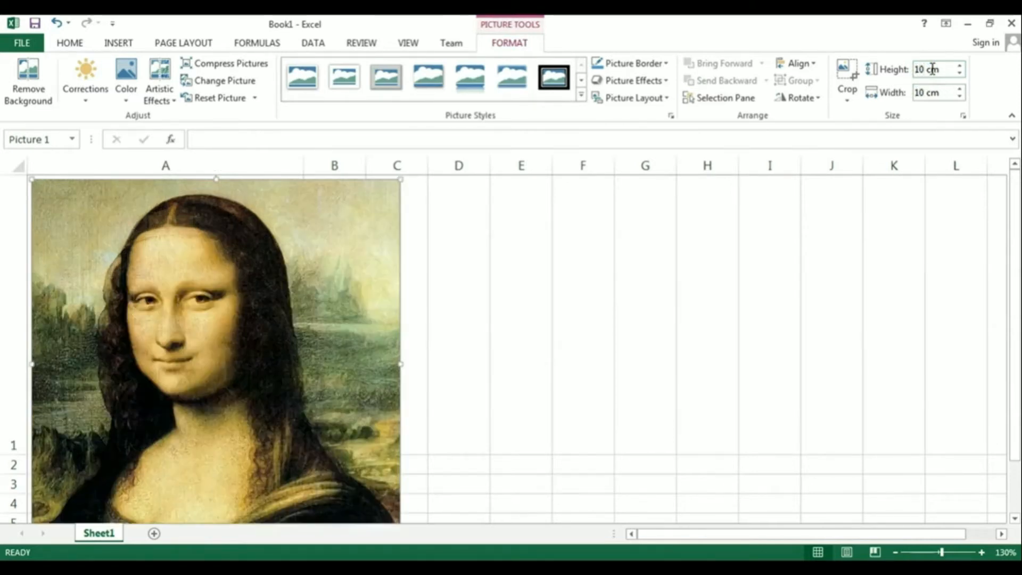
# Try unlocking the picture's aspect ratio and setting its height to 5 cm, undo the height change, and lock the aspect ratio again
pyautogui.rightClick(373, 298)
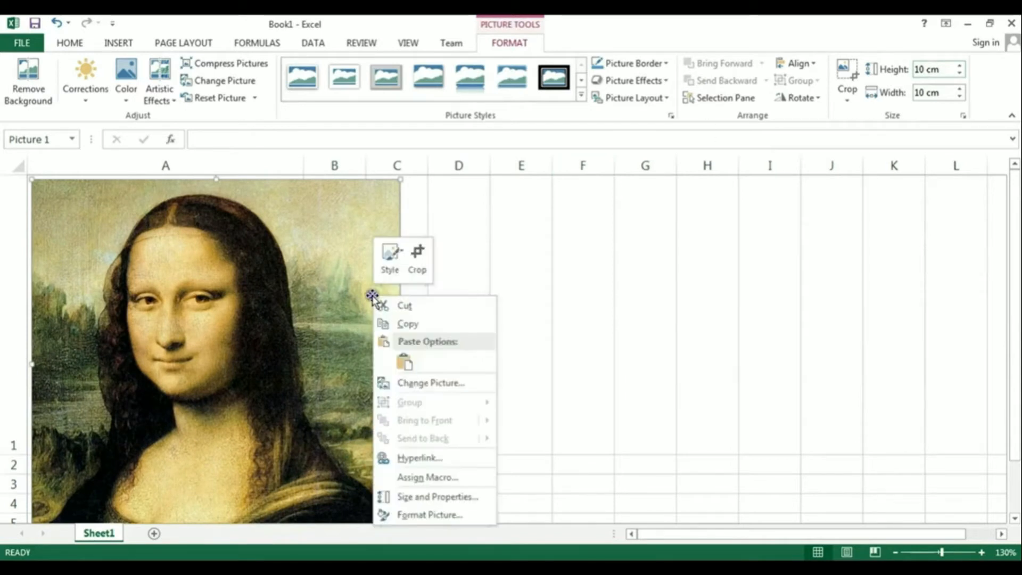
pyautogui.click(403, 514)
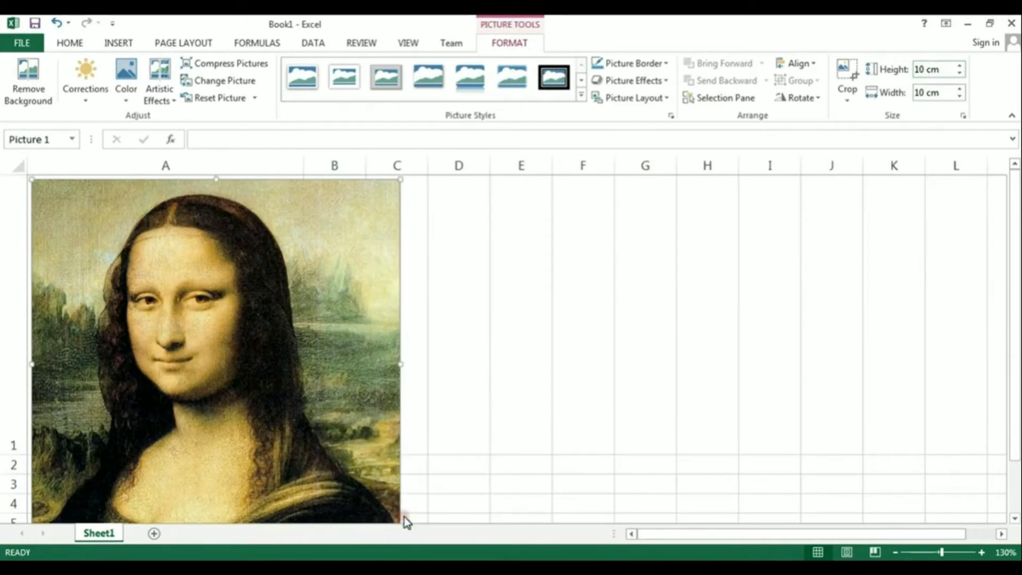
pyautogui.click(898, 203)
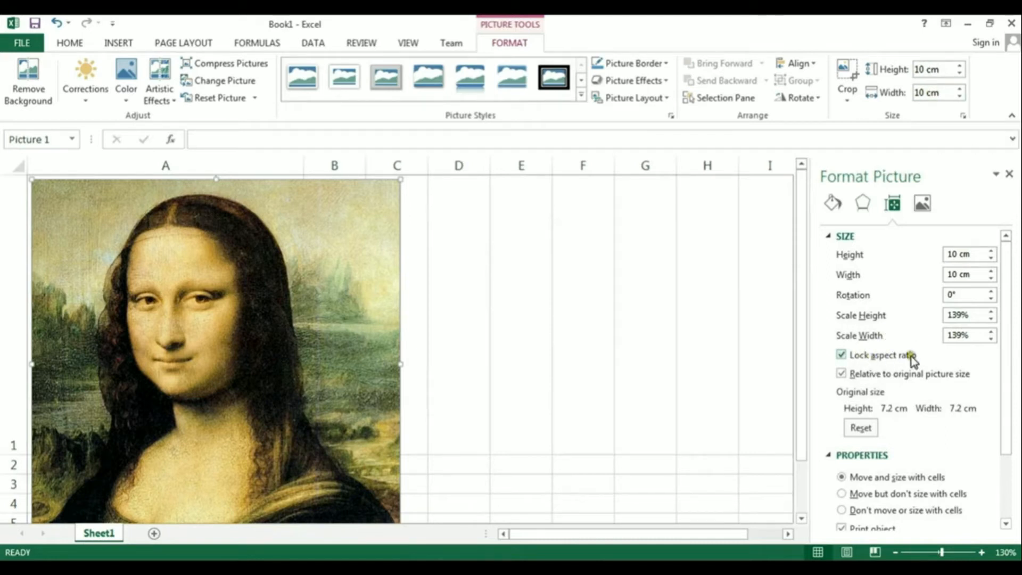
pyautogui.click(842, 355)
pyautogui.click(919, 70)
pyautogui.write('5')
pyautogui.press('Return')
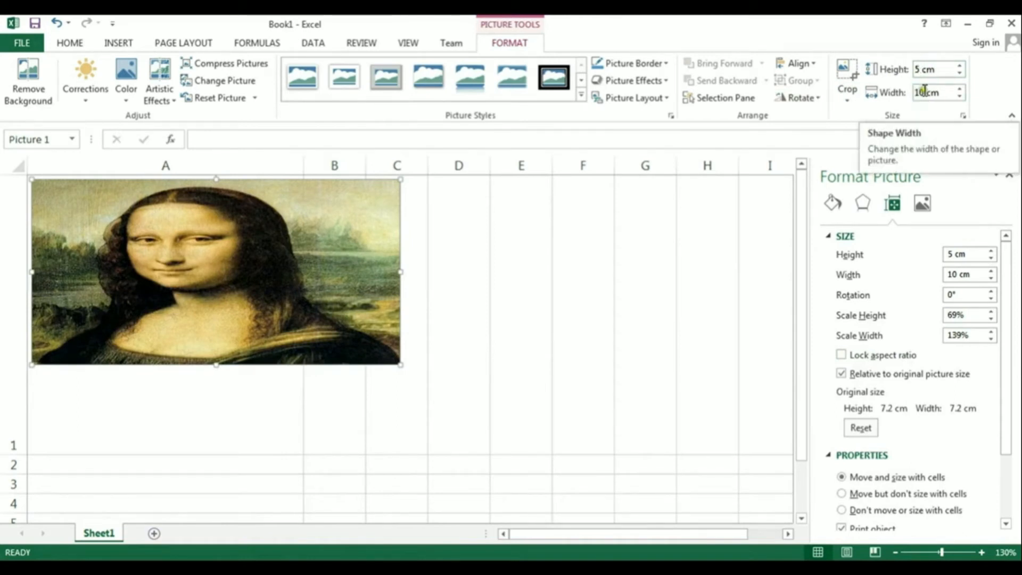
pyautogui.click(56, 23)
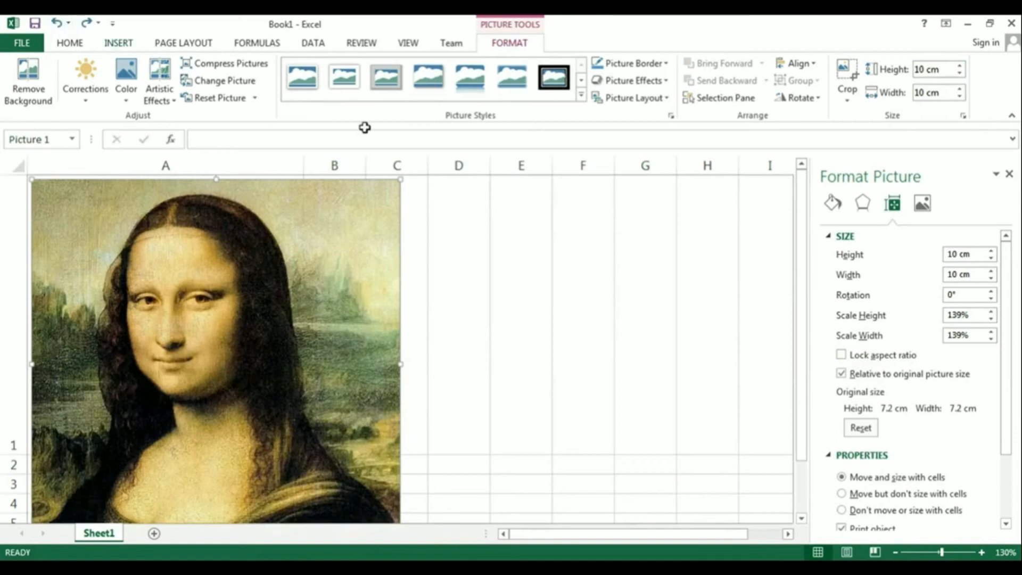
pyautogui.click(842, 356)
# Reduce the picture's scale height to 135% and set it to 100% of the original size, keeping the aspect ratio locked
pyautogui.rightClick(278, 323)
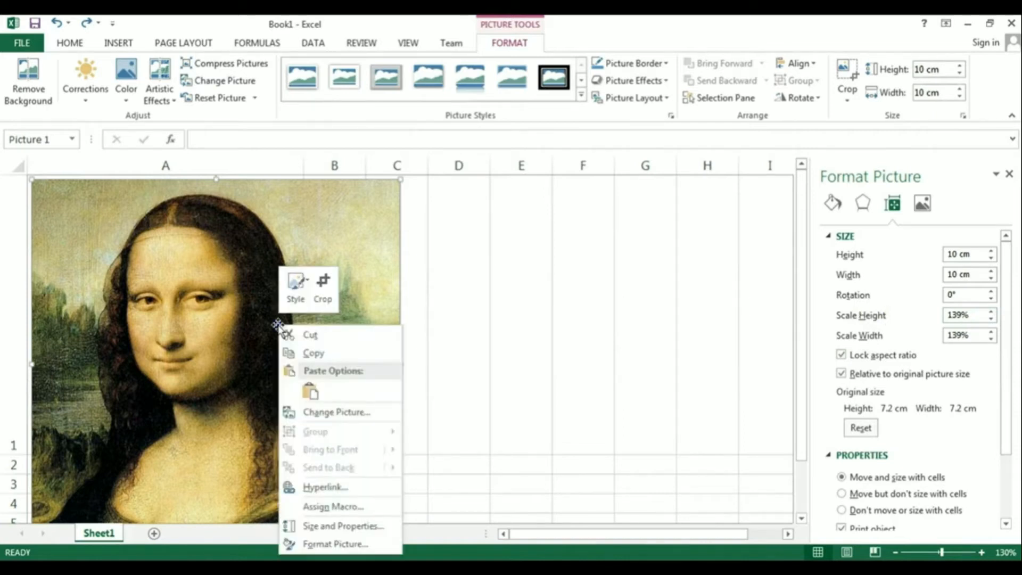
pyautogui.click(319, 544)
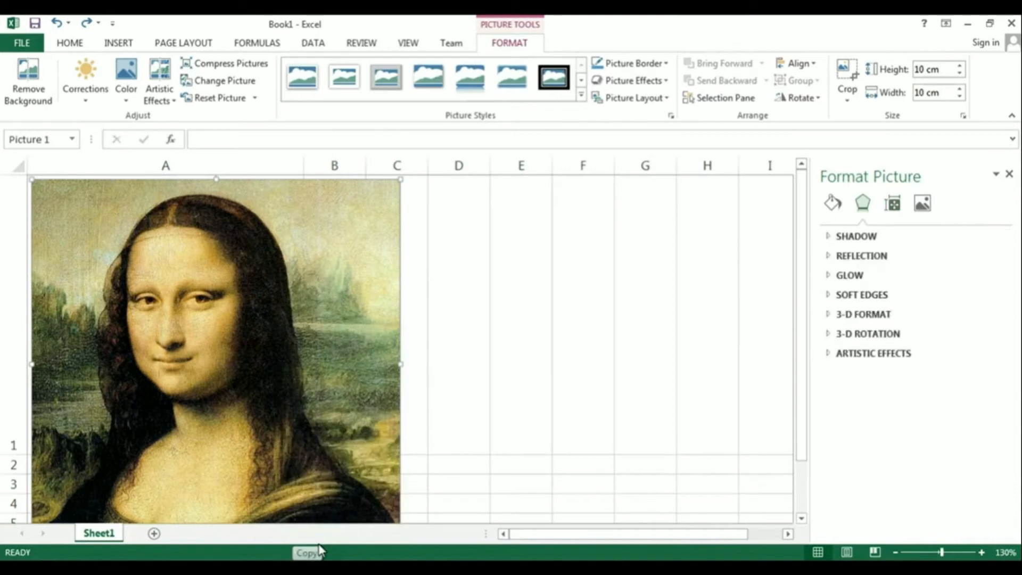
pyautogui.click(893, 203)
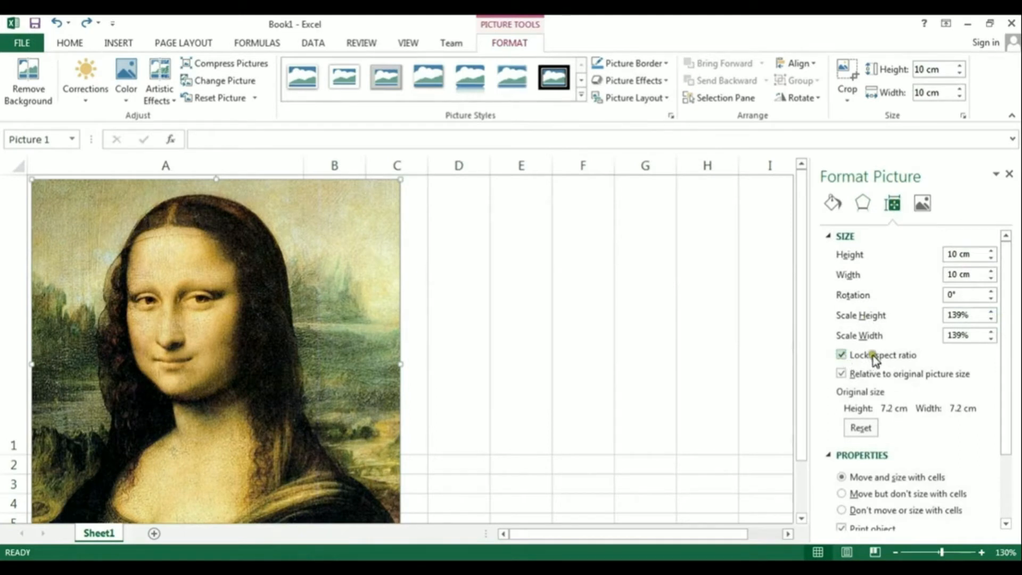
pyautogui.click(991, 318)
pyautogui.click(991, 319)
pyautogui.click(990, 318)
pyautogui.click(991, 318)
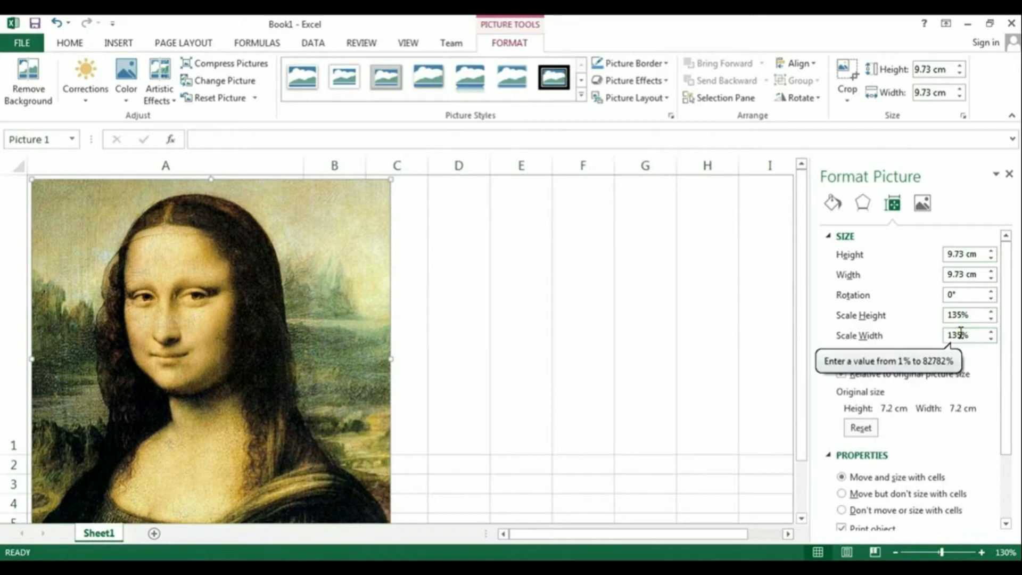
pyautogui.click(987, 318)
pyautogui.write('100')
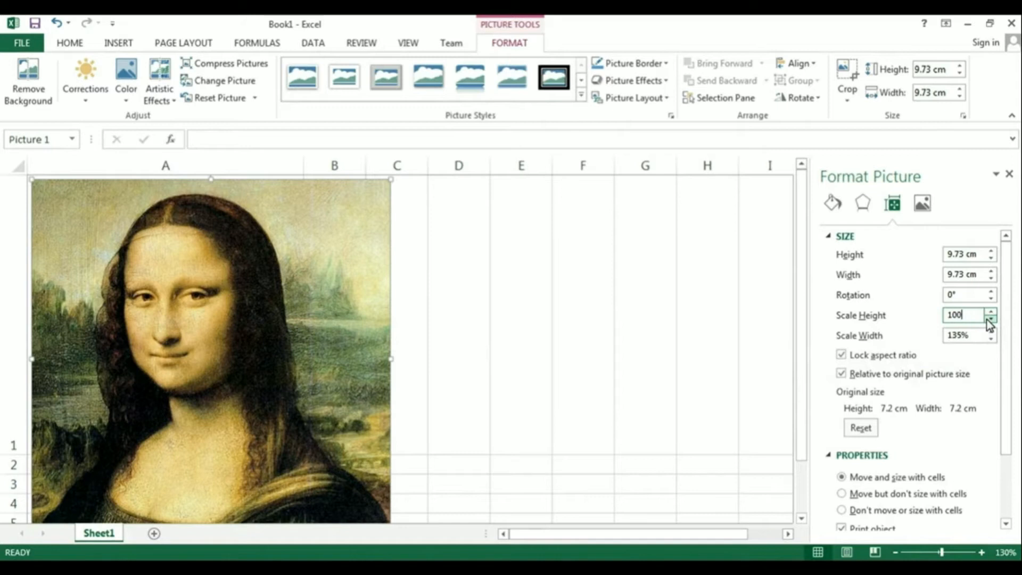
pyautogui.press('Return')
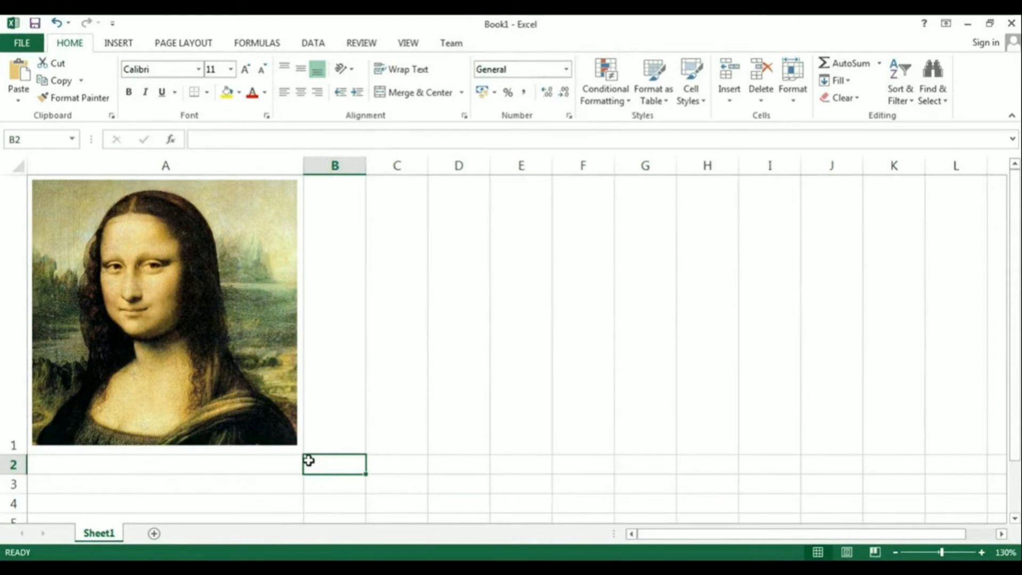
# Start removing the Mona Lisa picture's background and extend the selection frame upward to include the top of the head
pyautogui.click(207, 346)
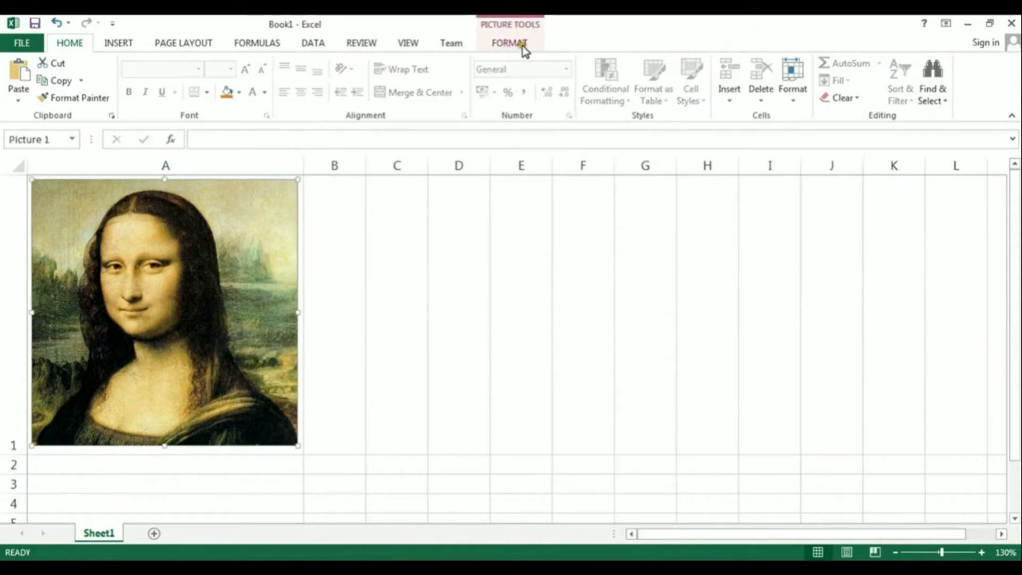
pyautogui.click(515, 21)
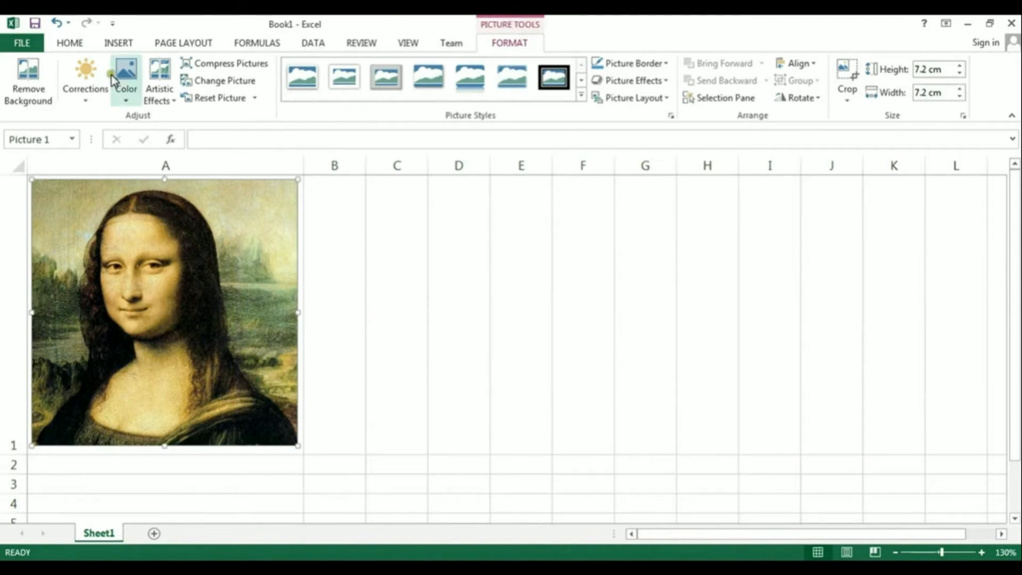
pyautogui.click(35, 73)
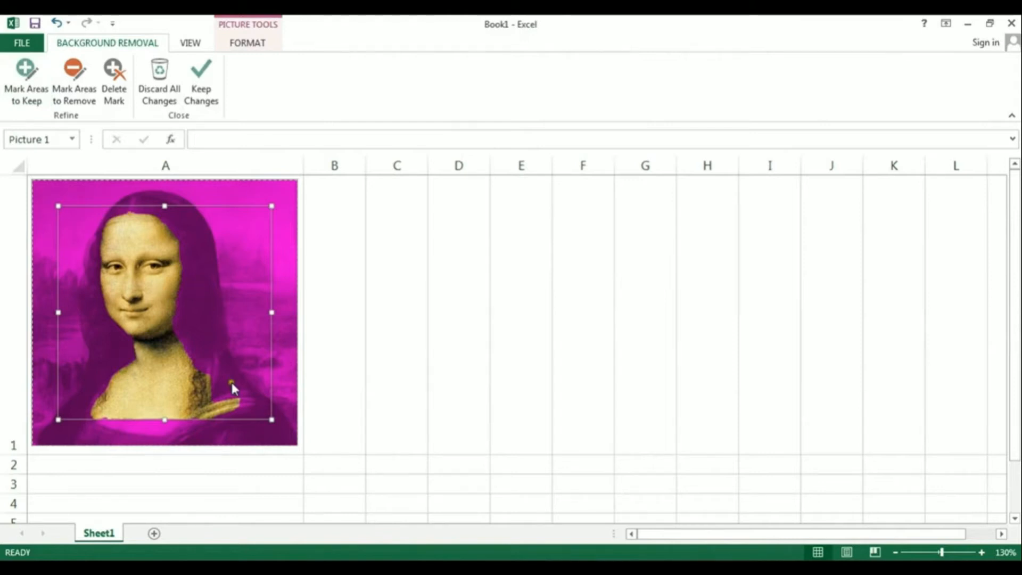
pyautogui.moveTo(164, 206); pyautogui.dragTo(161, 190)
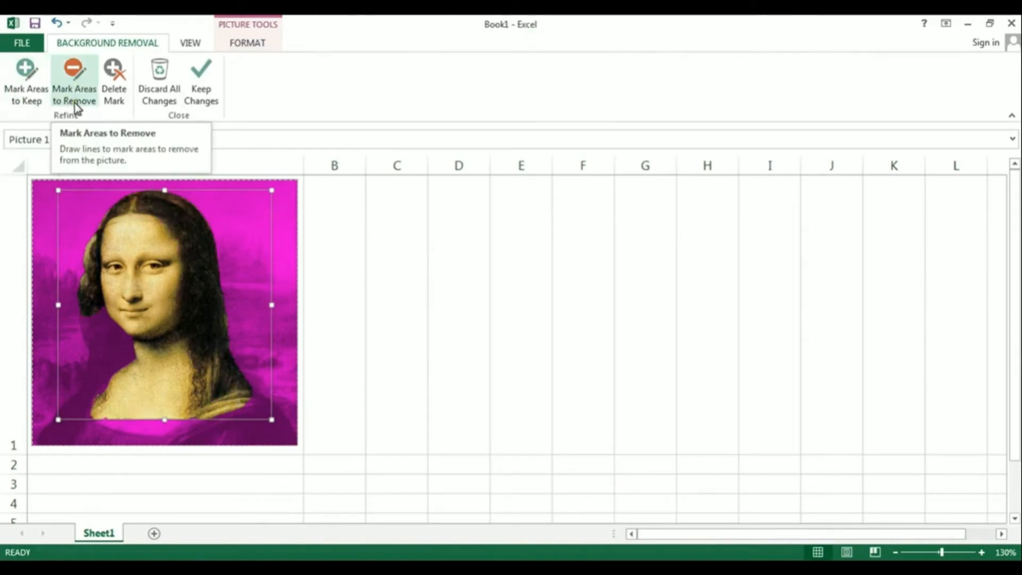
# Mark two vertical strips of background to keep, one on each side of the figure
pyautogui.click(31, 91)
pyautogui.moveTo(79, 208); pyautogui.dragTo(77, 354)
pyautogui.moveTo(252, 215); pyautogui.dragTo(251, 365)
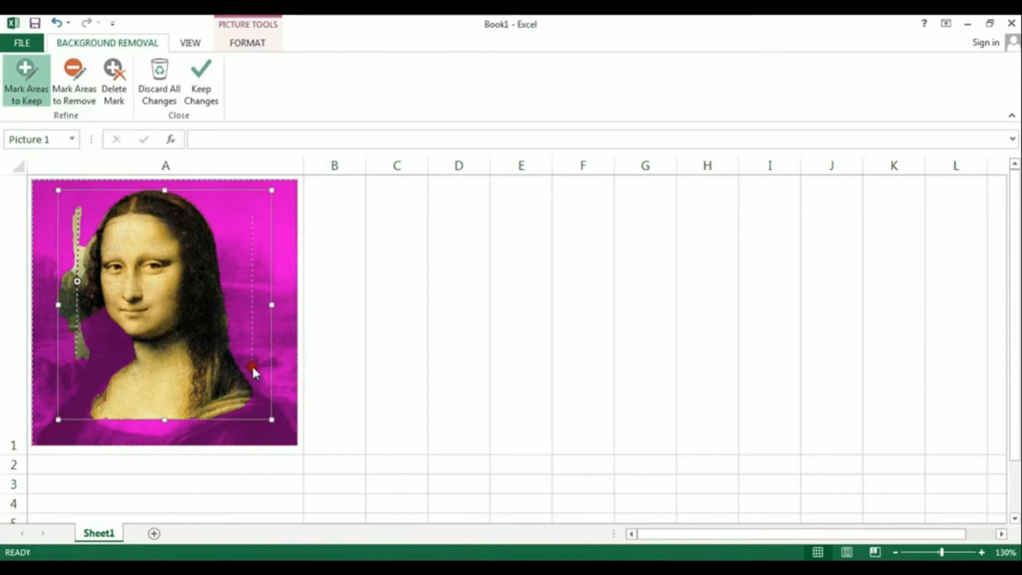
# Mark a vertical strip along the picture's right edge for removal and keep the background removal changes
pyautogui.click(74, 83)
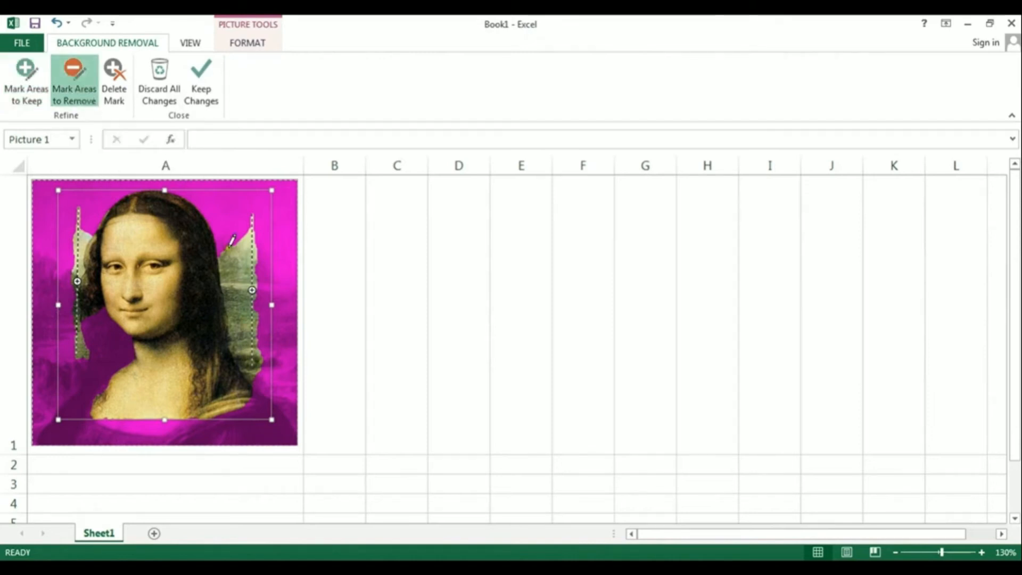
pyautogui.moveTo(283, 209); pyautogui.dragTo(280, 419)
pyautogui.click(201, 101)
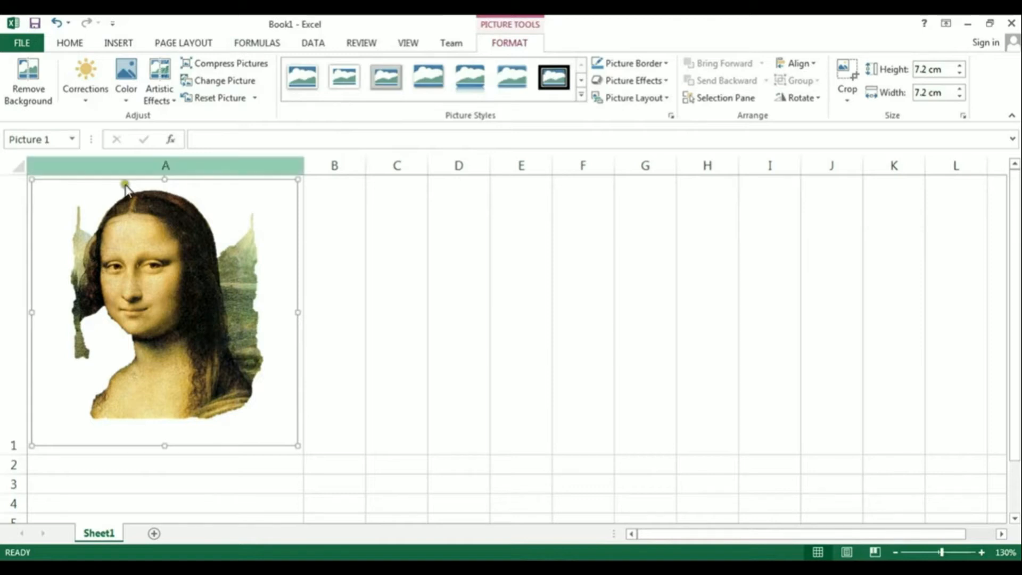
# Undo the background removal on the Mona Lisa picture
pyautogui.click(57, 24)
pyautogui.click(172, 78)
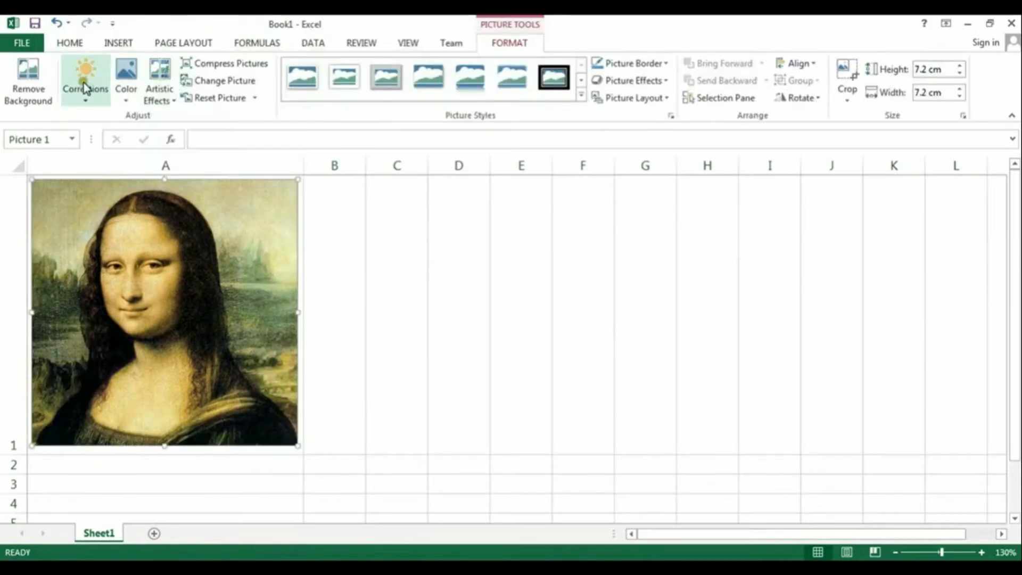
# Try the brightest, highest-contrast correction preset on the Mona Lisa picture and undo it
pyautogui.click(84, 88)
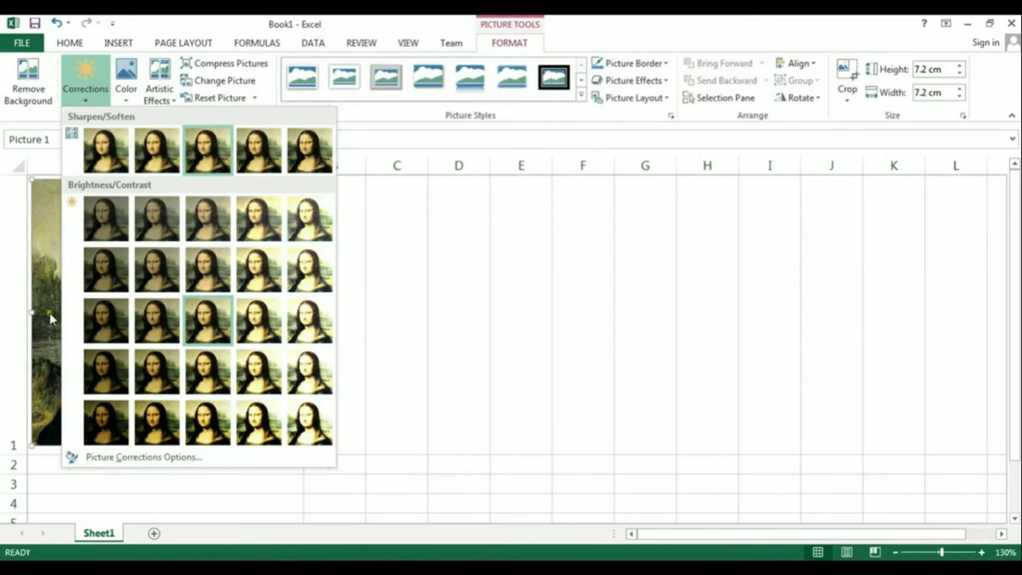
pyautogui.click(310, 433)
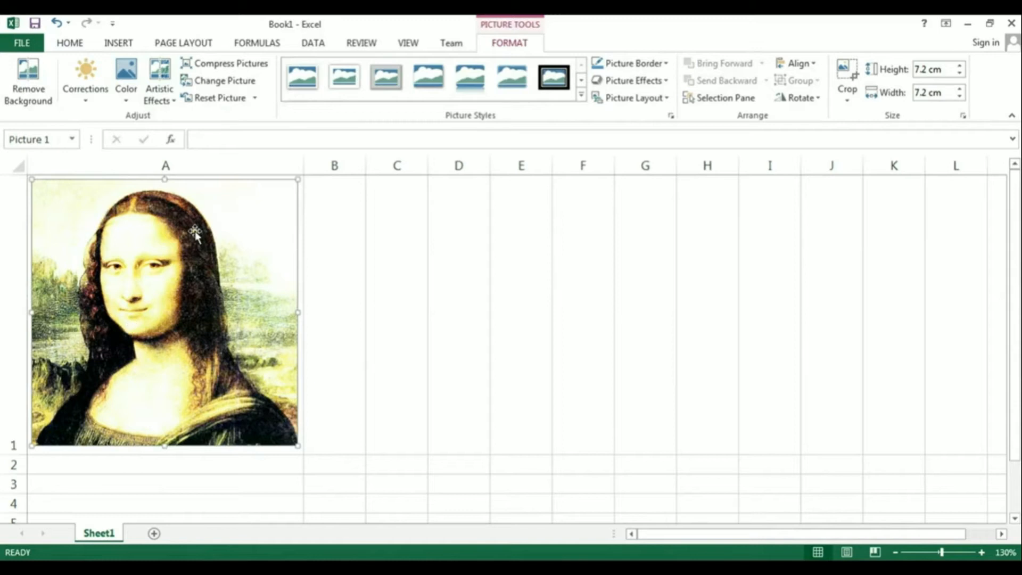
pyautogui.click(56, 24)
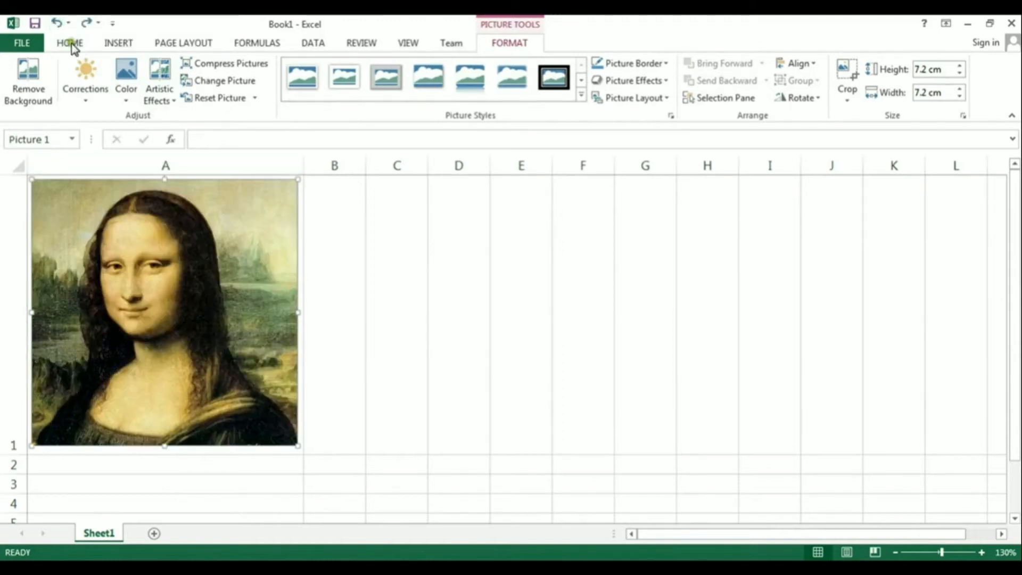
# Look over the picture's color options, and try the black-and-white pencil sketch artistic effect before undoing it
pyautogui.click(133, 86)
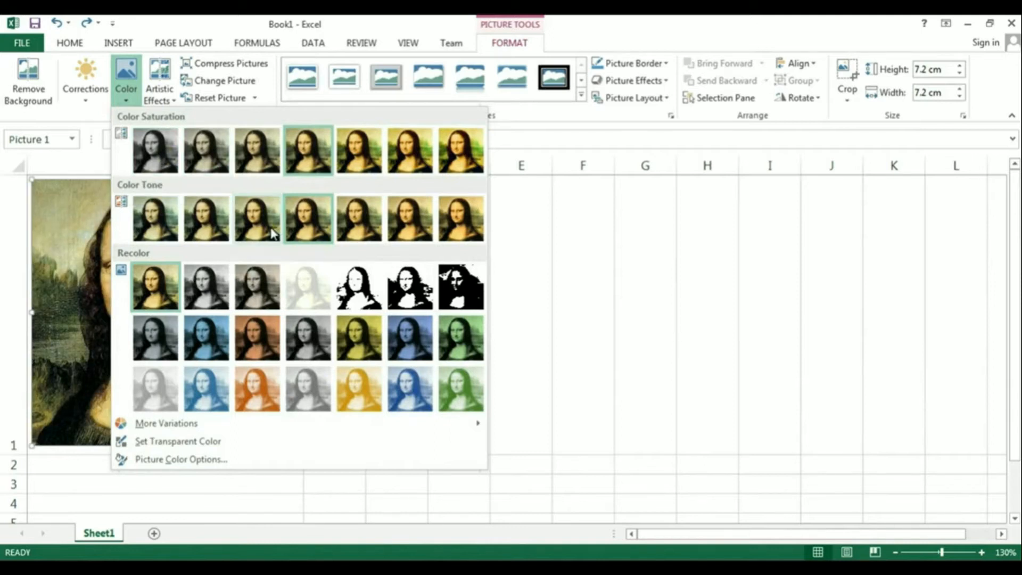
pyautogui.moveTo(153, 430)
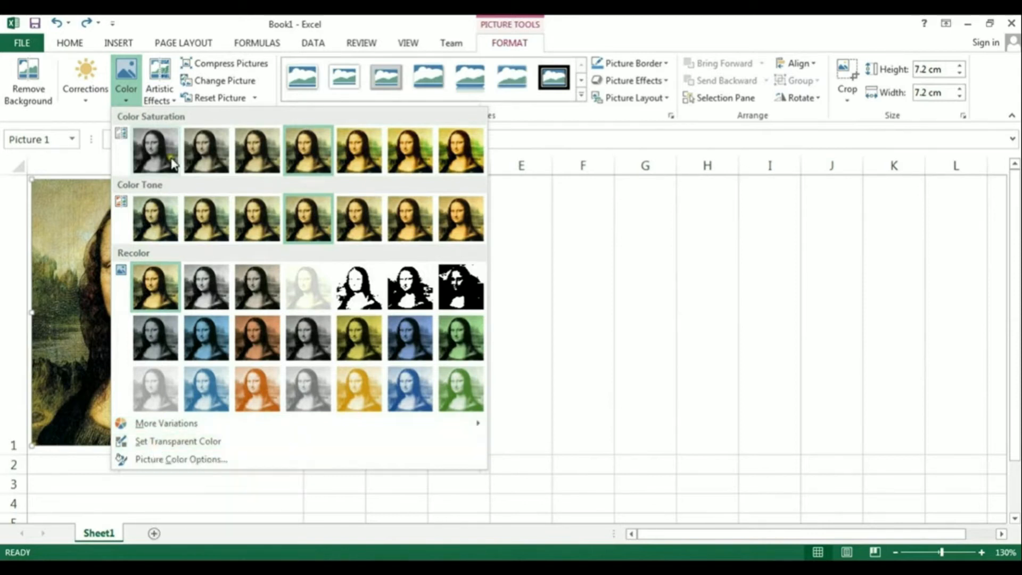
pyautogui.click(159, 75)
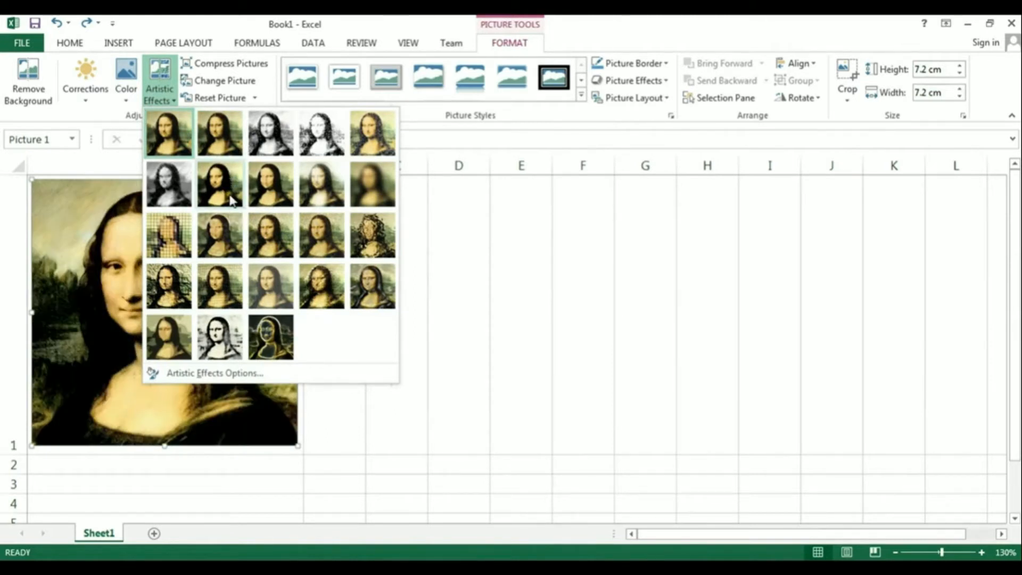
pyautogui.click(316, 141)
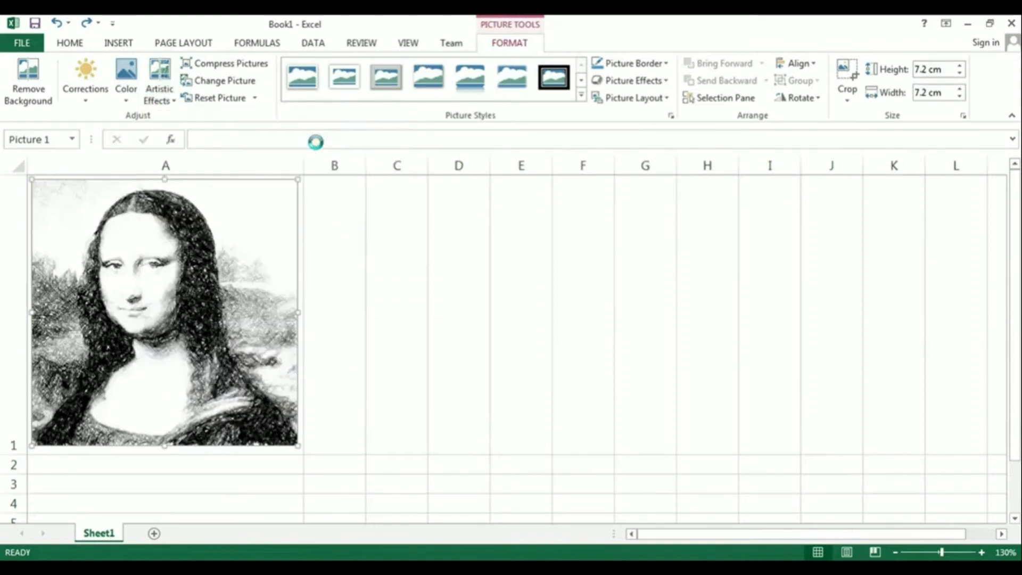
pyautogui.click(58, 24)
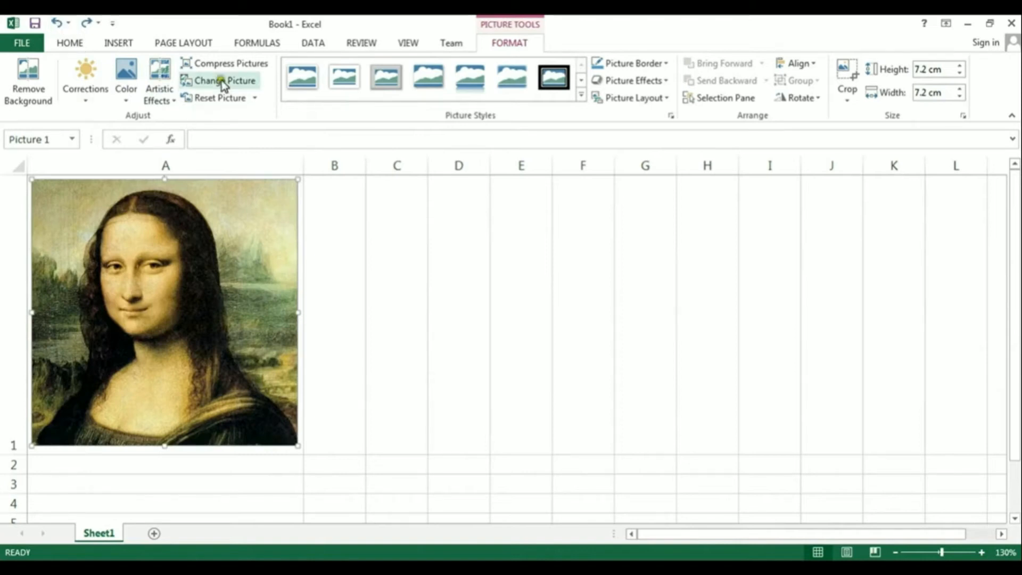
# Try out the compression scope and the Print, Screen and E-mail target outputs for the picture, and cancel the compression
pyautogui.click(241, 64)
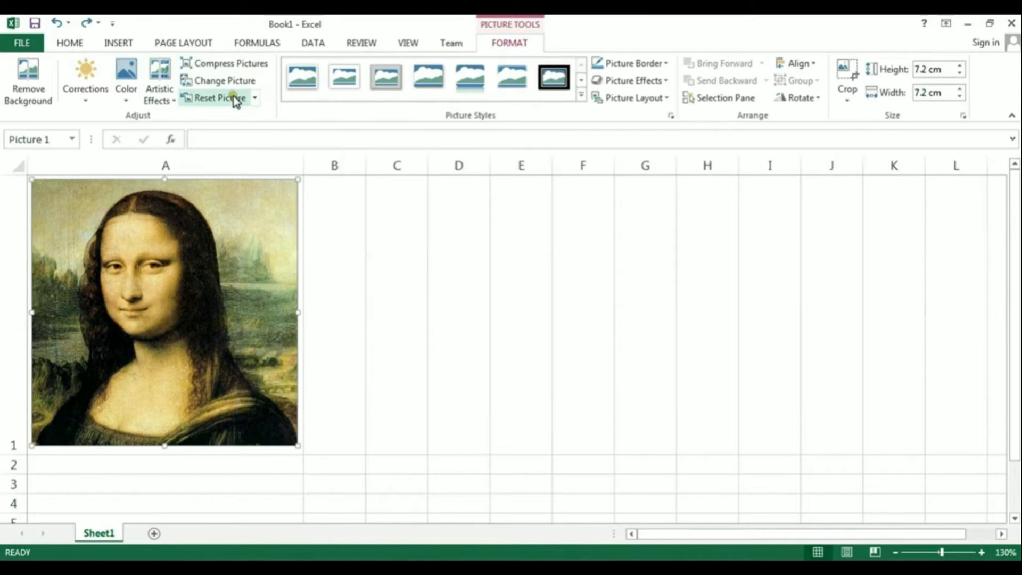
pyautogui.click(233, 64)
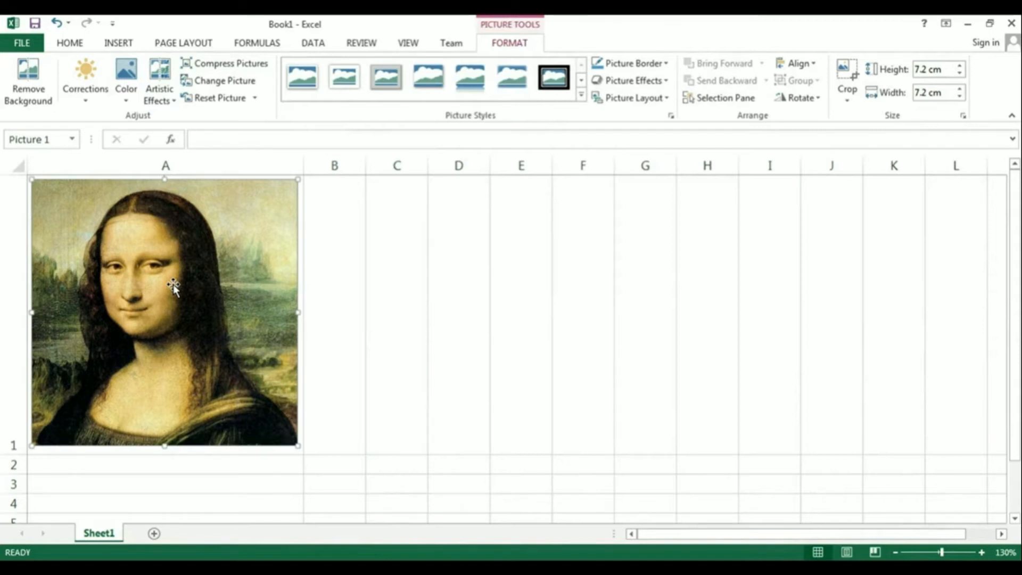
pyautogui.click(221, 66)
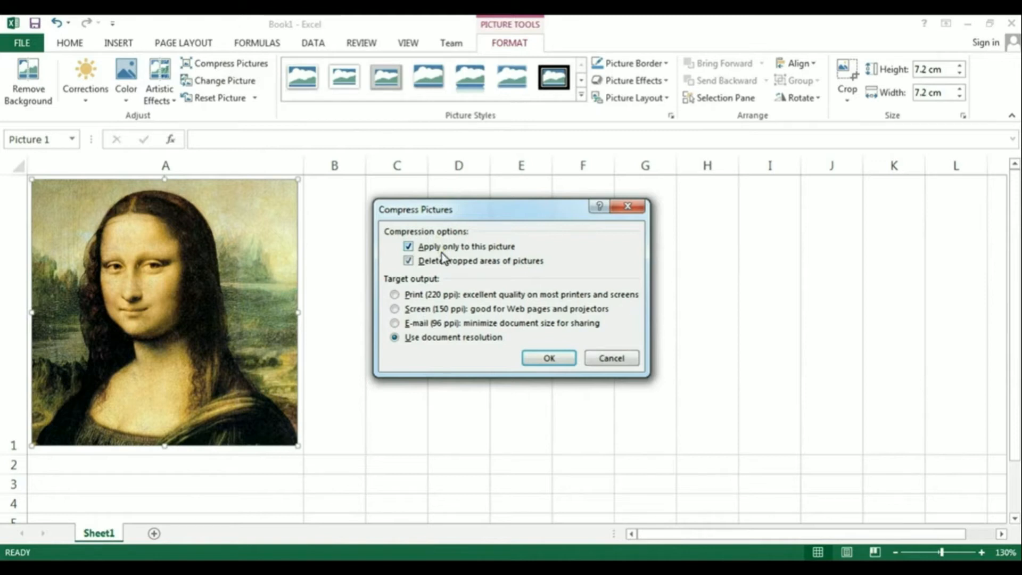
pyautogui.click(409, 247)
pyautogui.click(409, 247)
pyautogui.click(394, 294)
pyautogui.click(395, 308)
pyautogui.click(394, 323)
pyautogui.click(394, 337)
pyautogui.click(597, 358)
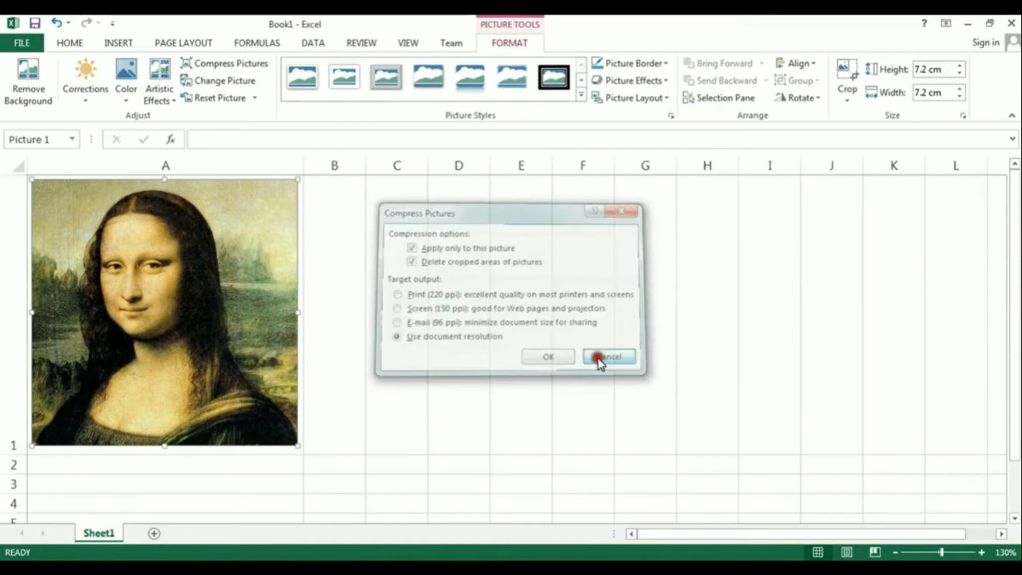
# Replace the Mona Lisa picture with The Kiss from the Art Images folder and undo the replacement
pyautogui.click(216, 81)
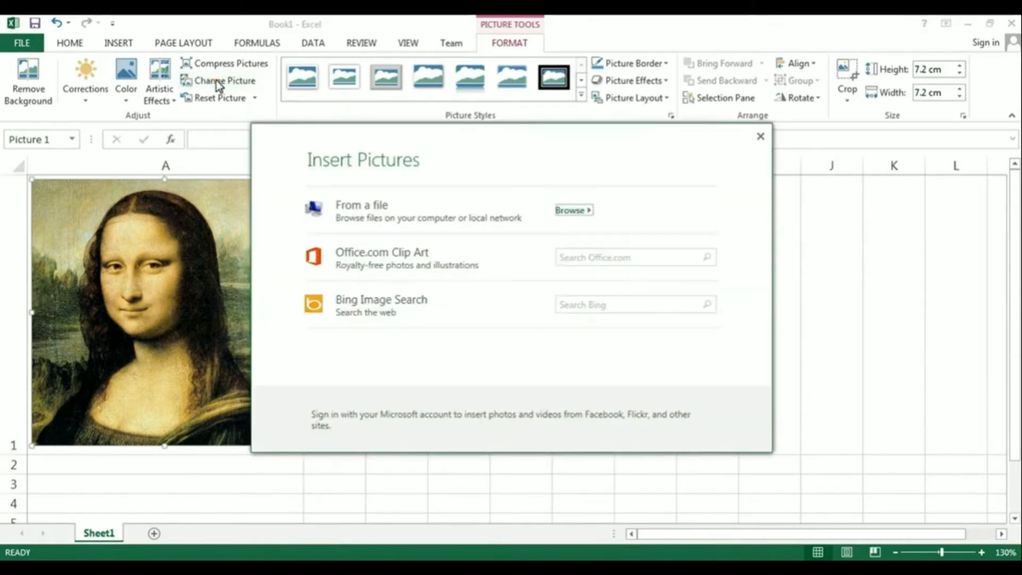
pyautogui.click(580, 212)
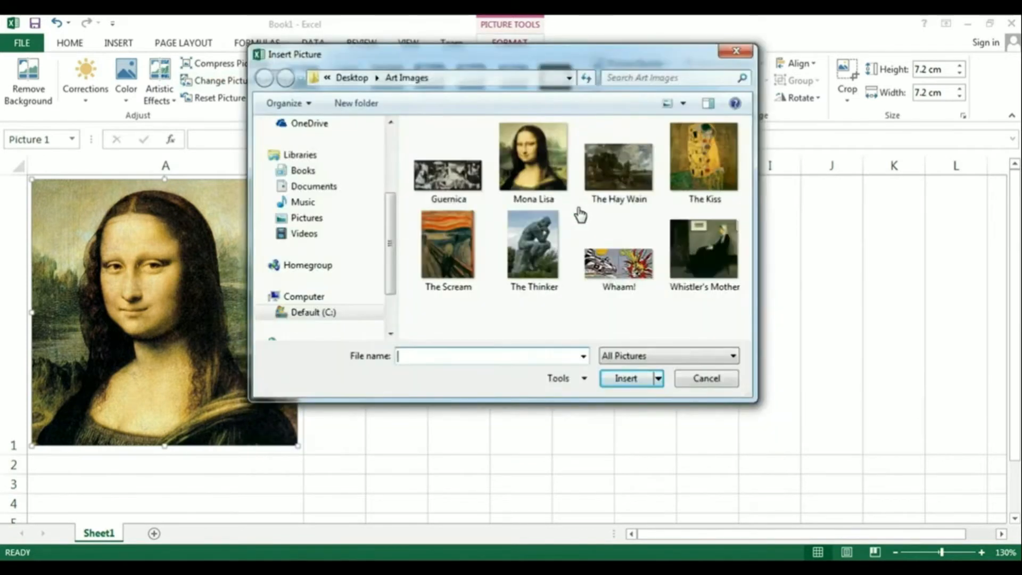
pyautogui.click(721, 140)
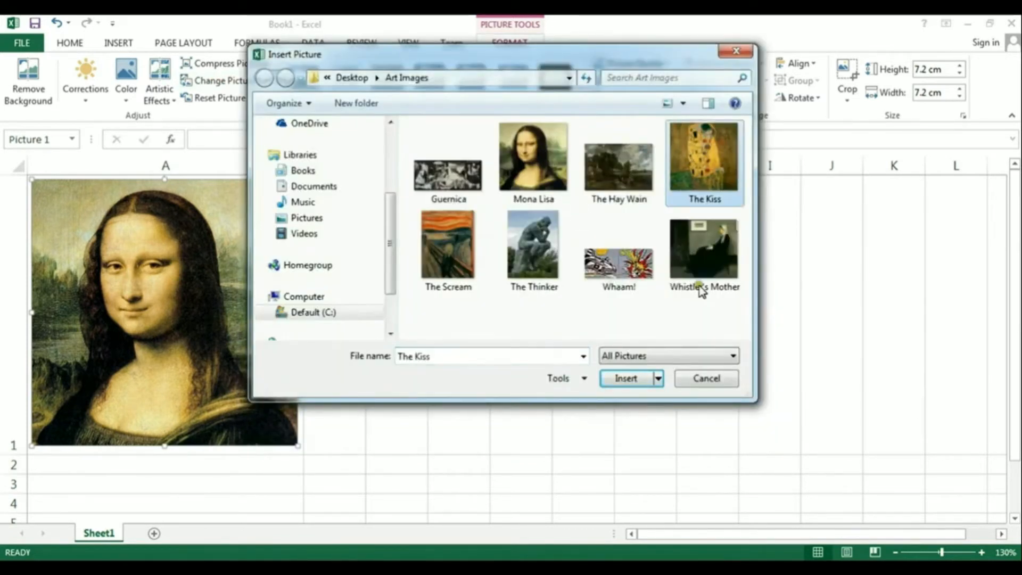
pyautogui.click(621, 379)
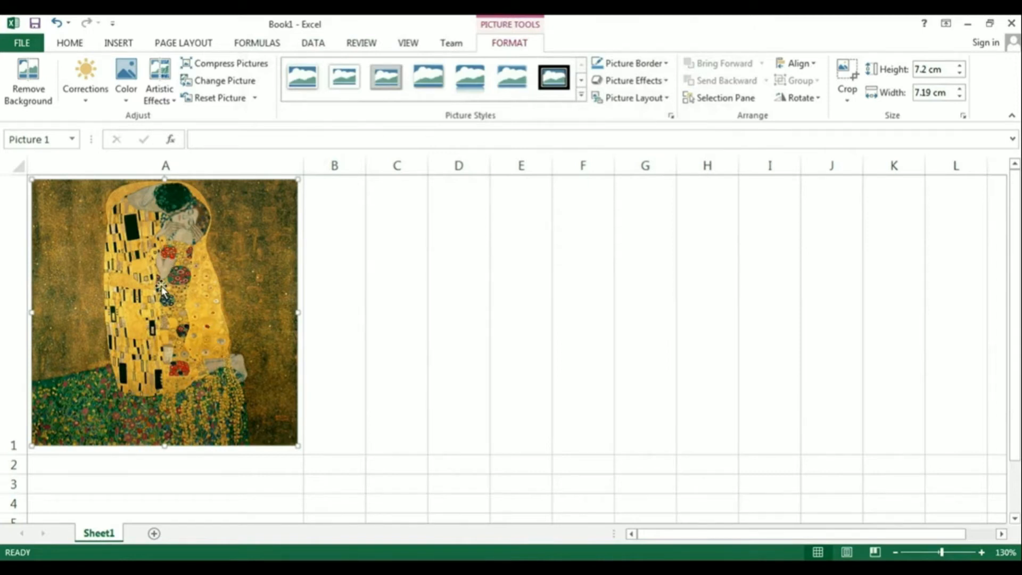
pyautogui.click(55, 23)
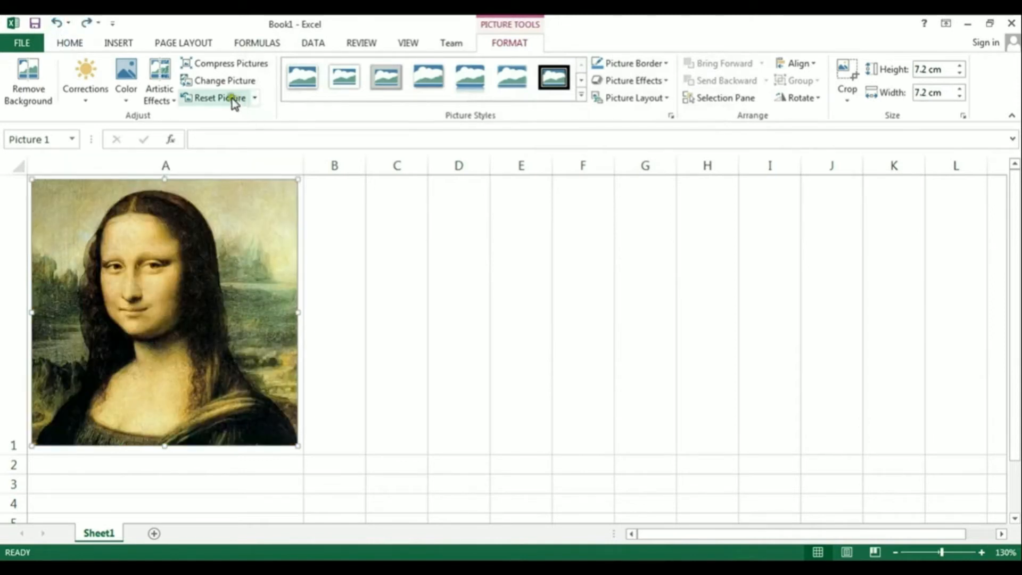
# Examine the reset options, picture style previews, and the border, effects and layout choices available for the picture
pyautogui.click(254, 99)
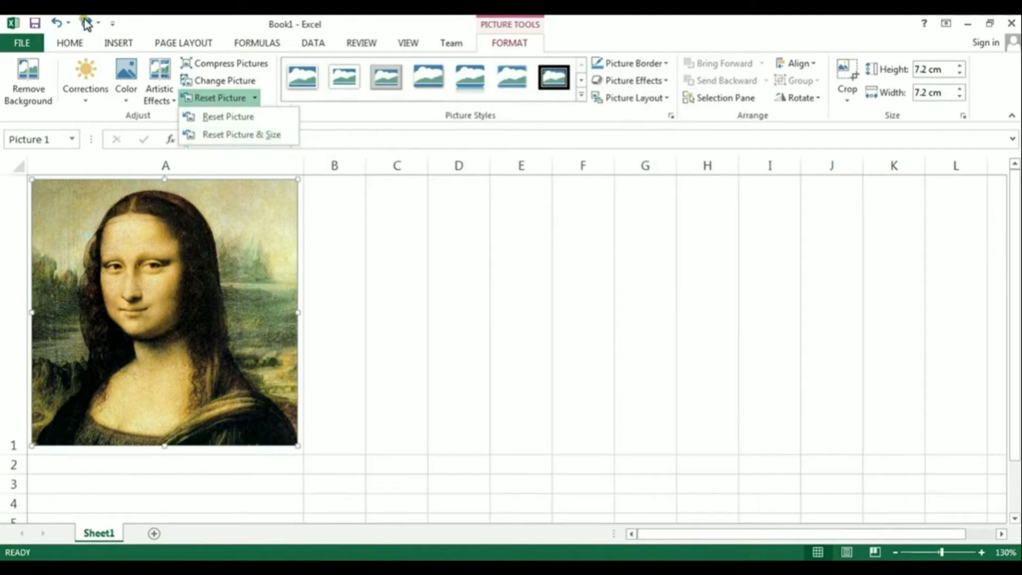
pyautogui.click(188, 30)
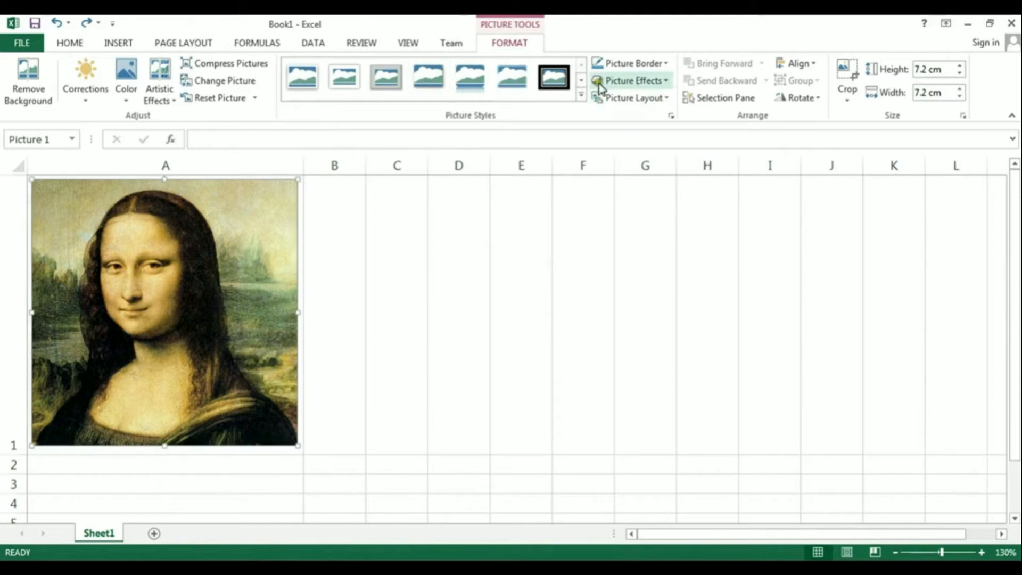
pyautogui.click(582, 93)
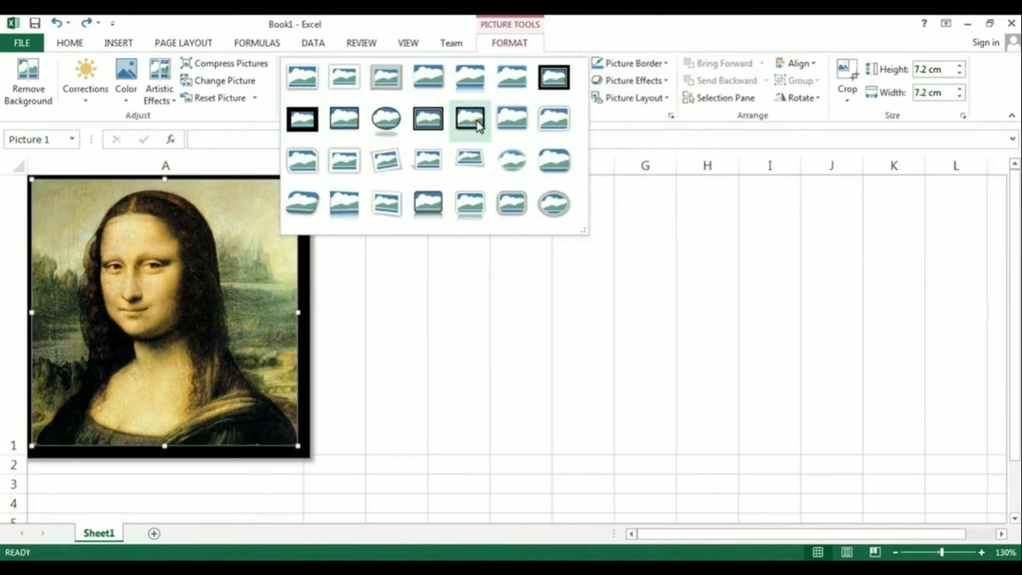
pyautogui.click(667, 65)
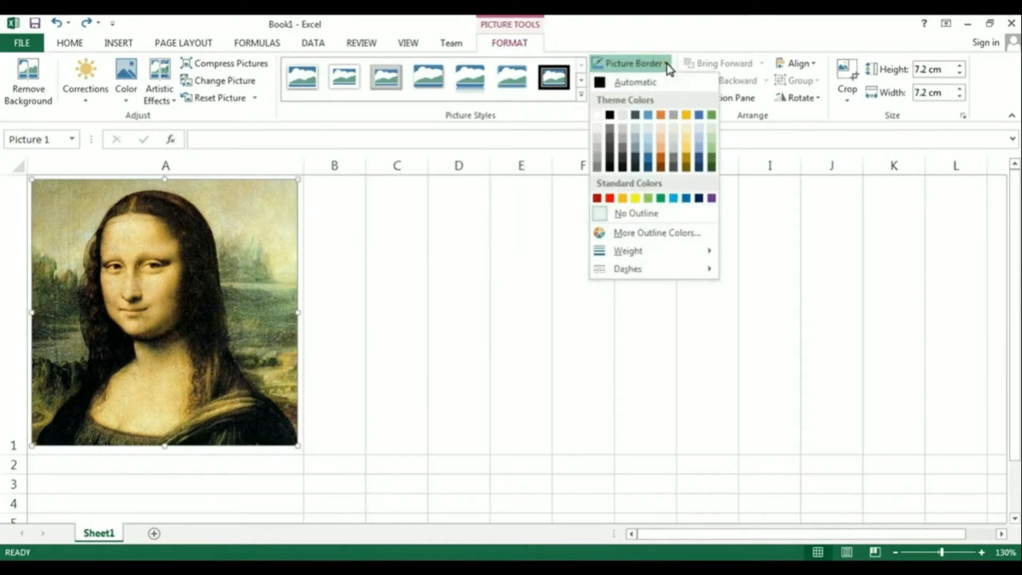
pyautogui.click(668, 66)
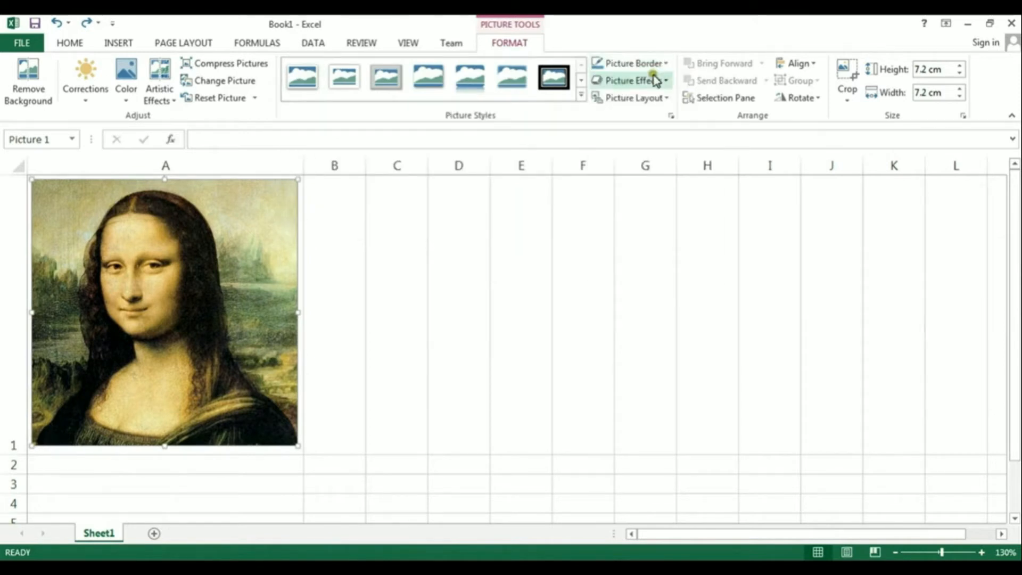
pyautogui.click(668, 80)
pyautogui.click(668, 81)
pyautogui.click(669, 98)
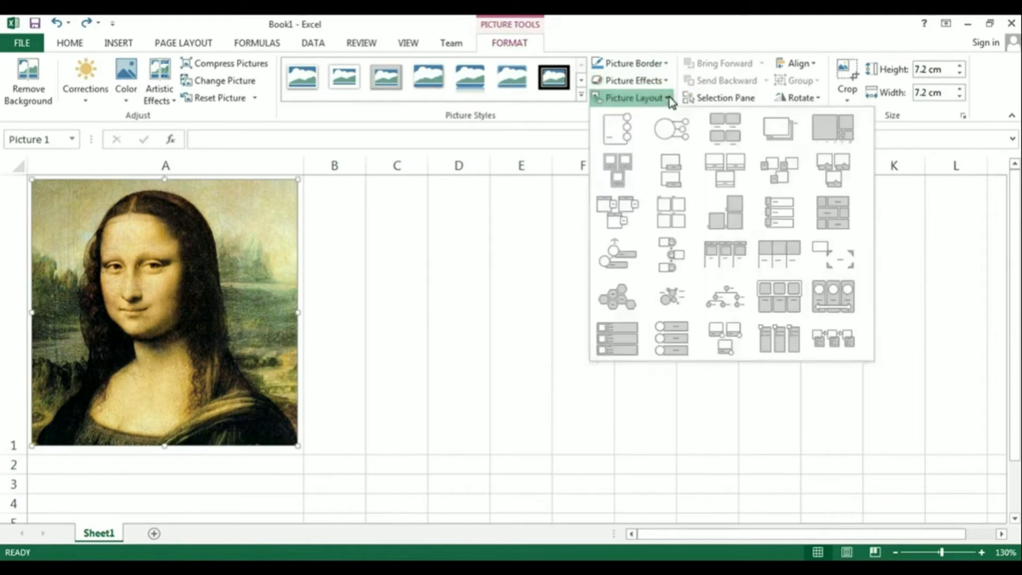
pyautogui.click(669, 98)
# Add a dark orange border to the picture with a weight of 3 pt
pyautogui.click(667, 63)
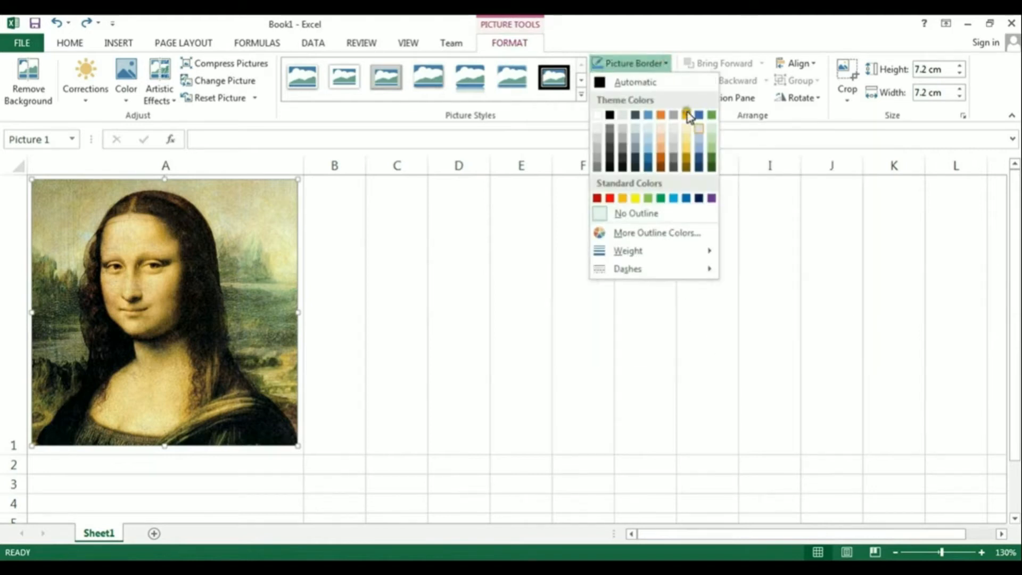
pyautogui.click(674, 163)
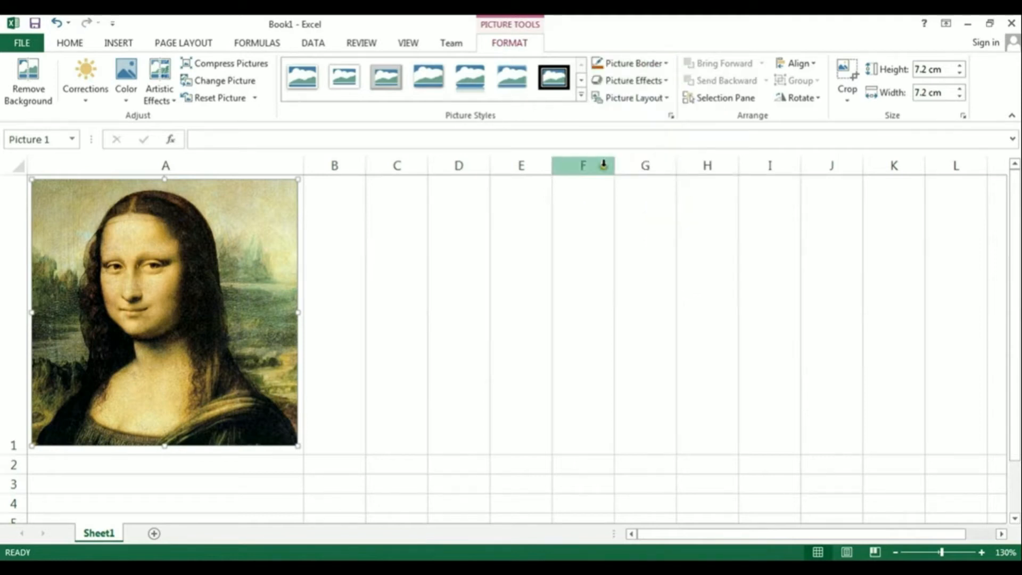
pyautogui.click(666, 64)
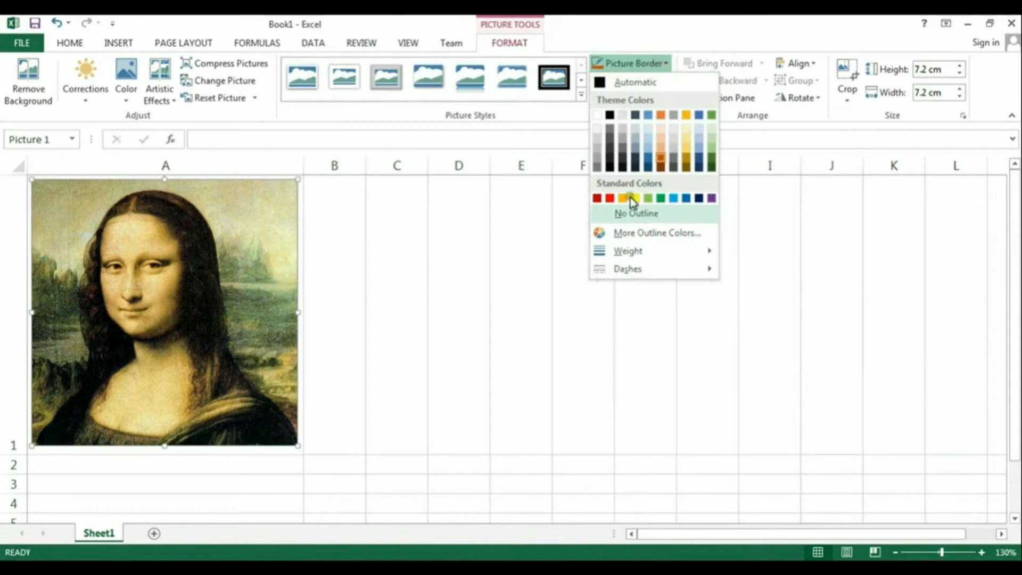
pyautogui.moveTo(699, 253)
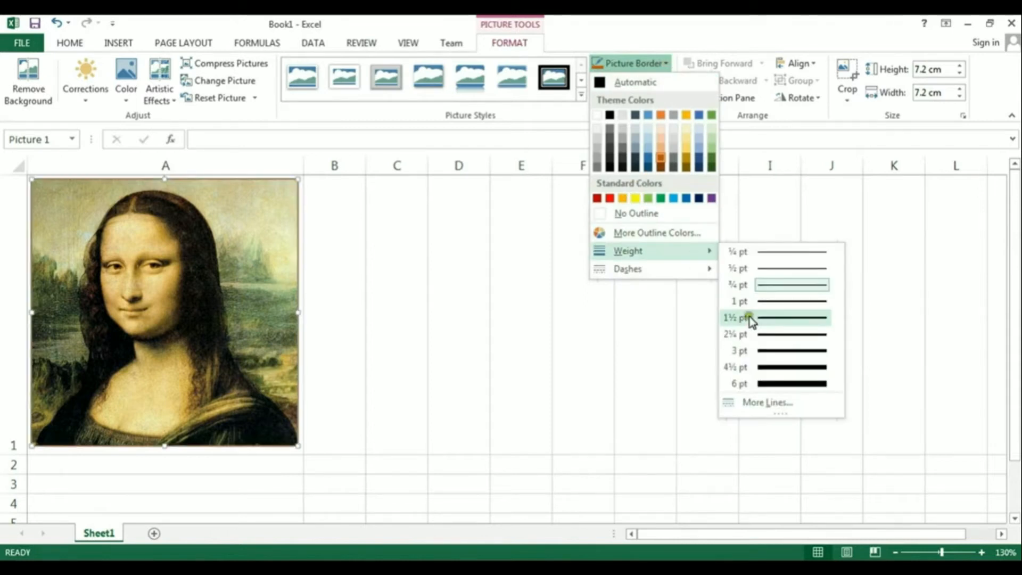
pyautogui.click(762, 351)
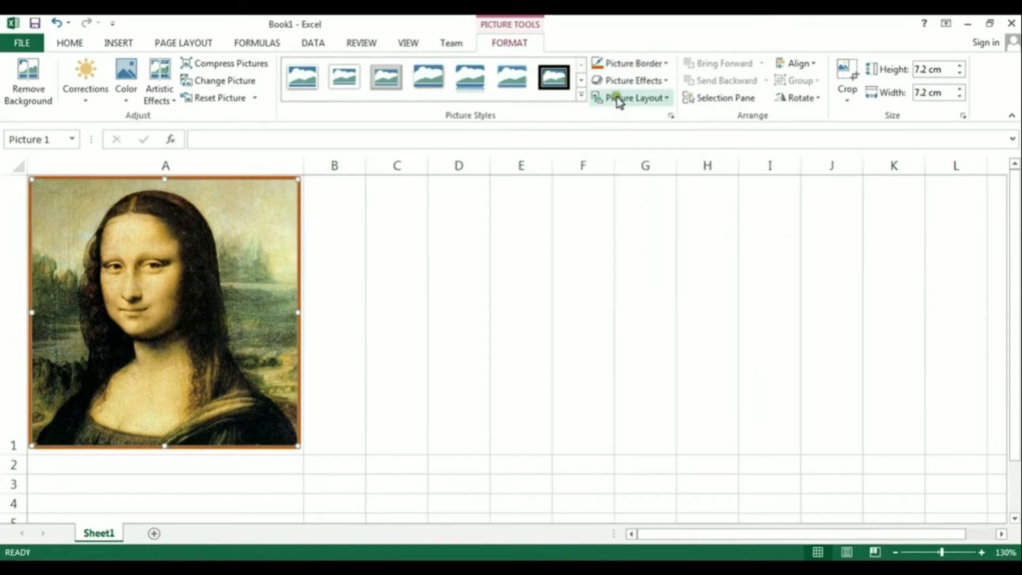
# Apply the tilted, beveled 3-D preset effect from the last row of presets to the picture
pyautogui.click(667, 81)
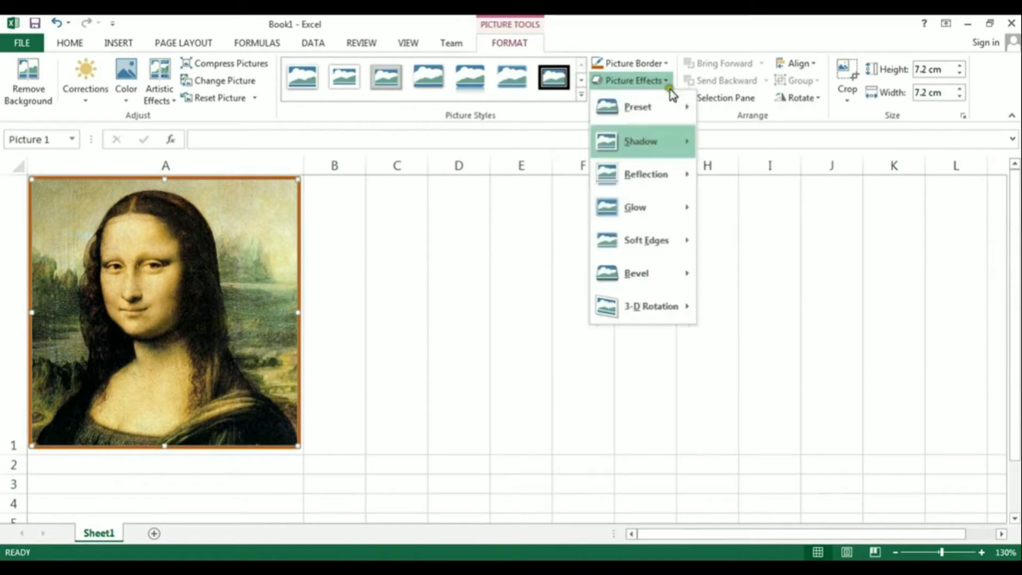
pyautogui.moveTo(630, 107)
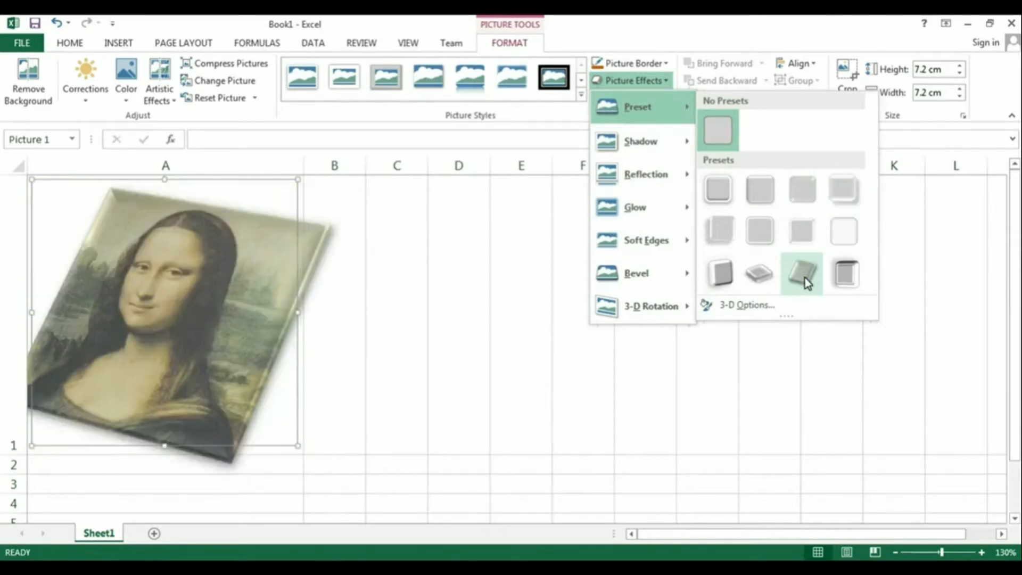
pyautogui.click(804, 273)
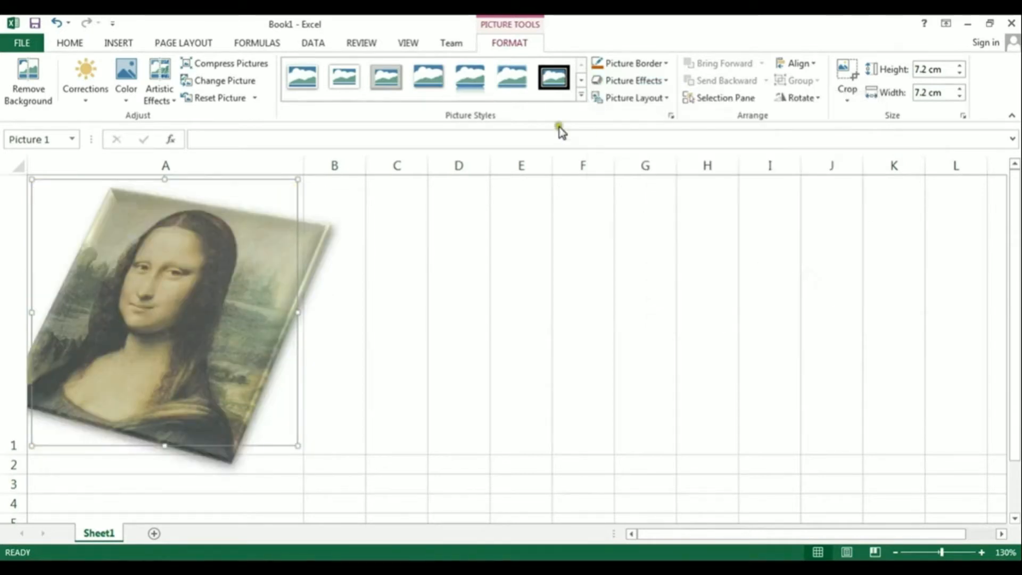
# Look over the available picture layouts, and undo the preset effect and the orange border
pyautogui.click(667, 99)
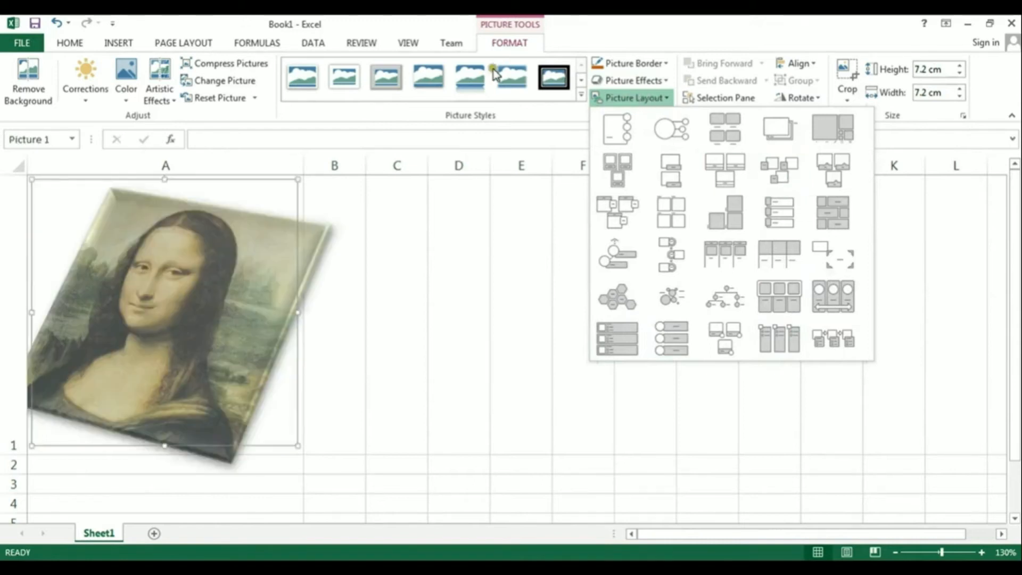
pyautogui.click(57, 23)
pyautogui.click(57, 24)
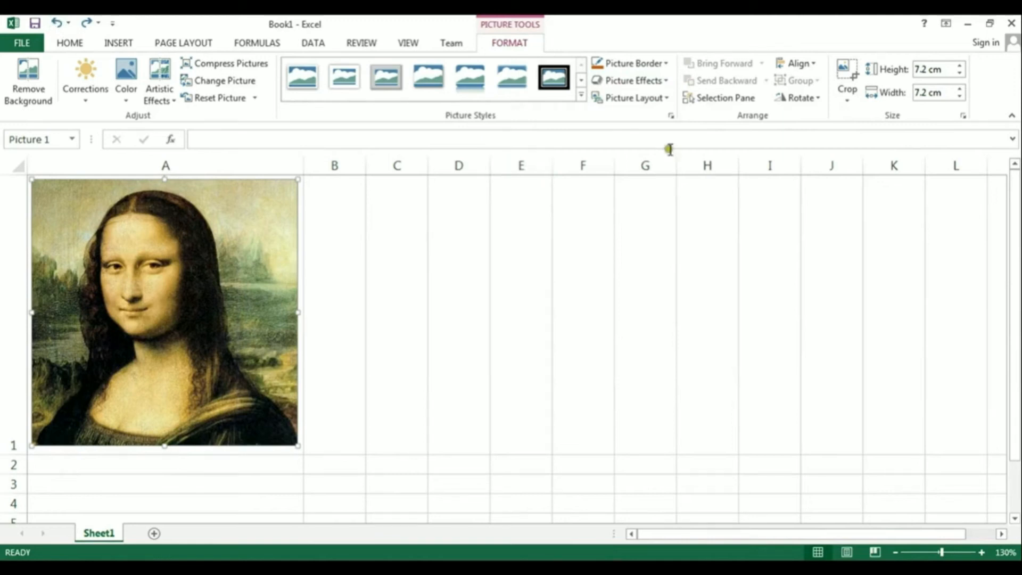
# Show the Selection pane, deselect the picture, and reselect Picture 1 from the list of objects
pyautogui.click(724, 99)
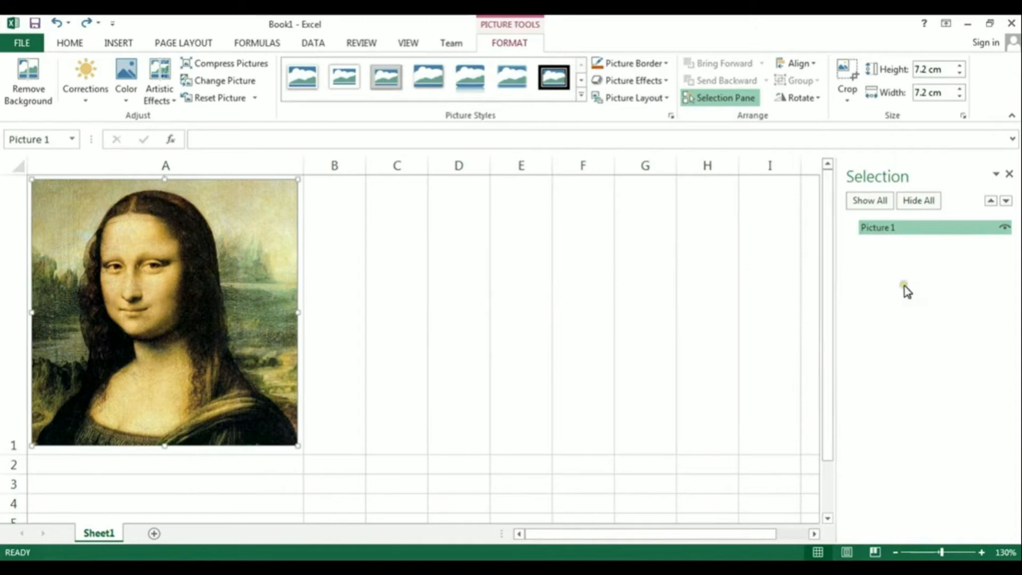
pyautogui.click(655, 299)
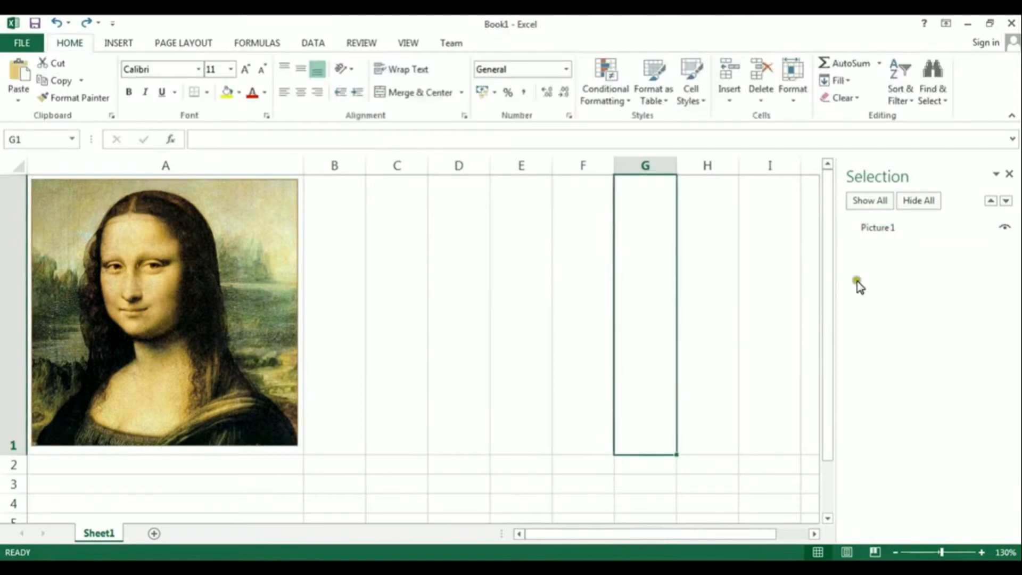
pyautogui.click(908, 228)
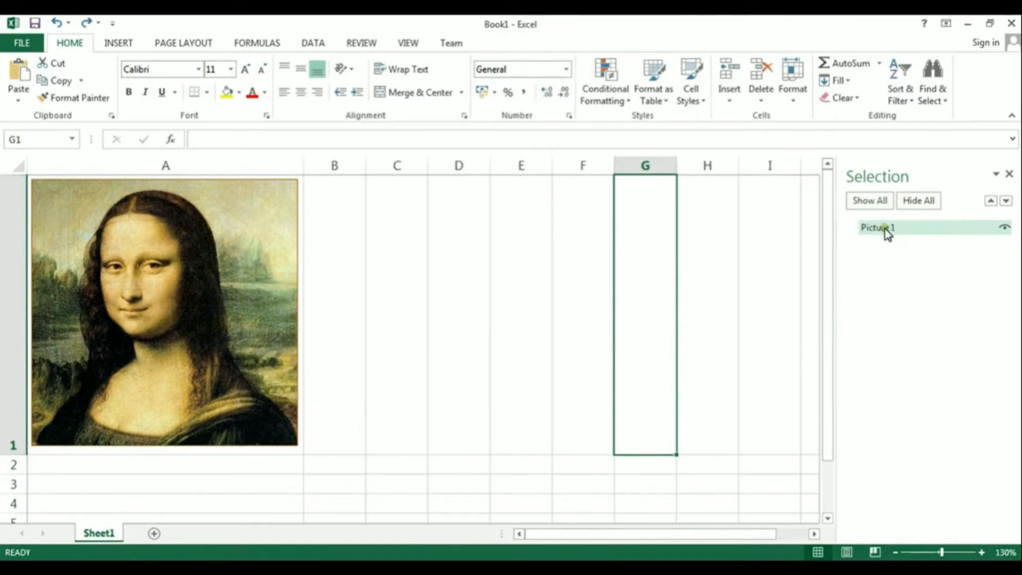
pyautogui.click(884, 229)
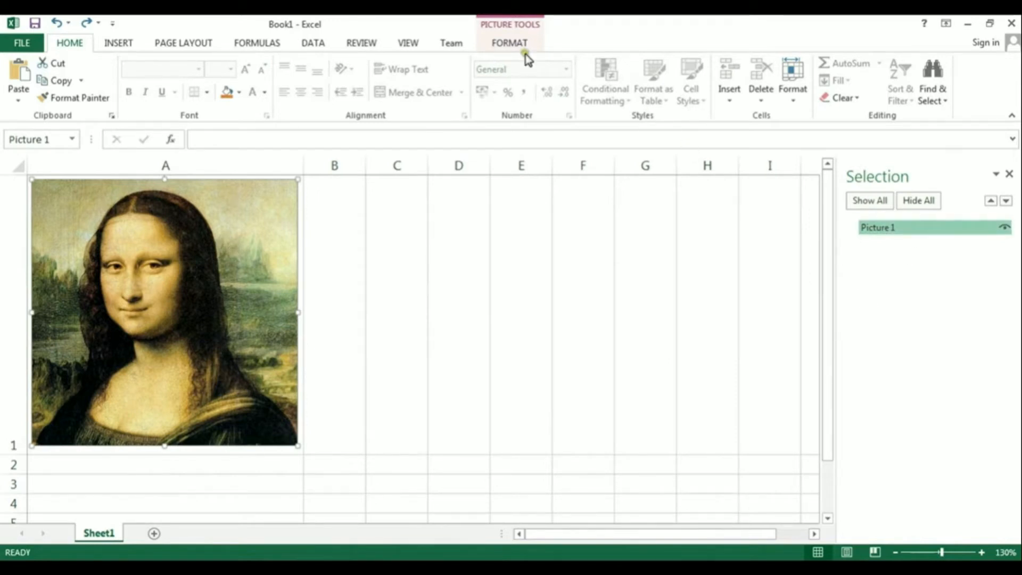
# Look over the alignment and rotation options available for the picture
pyautogui.click(512, 25)
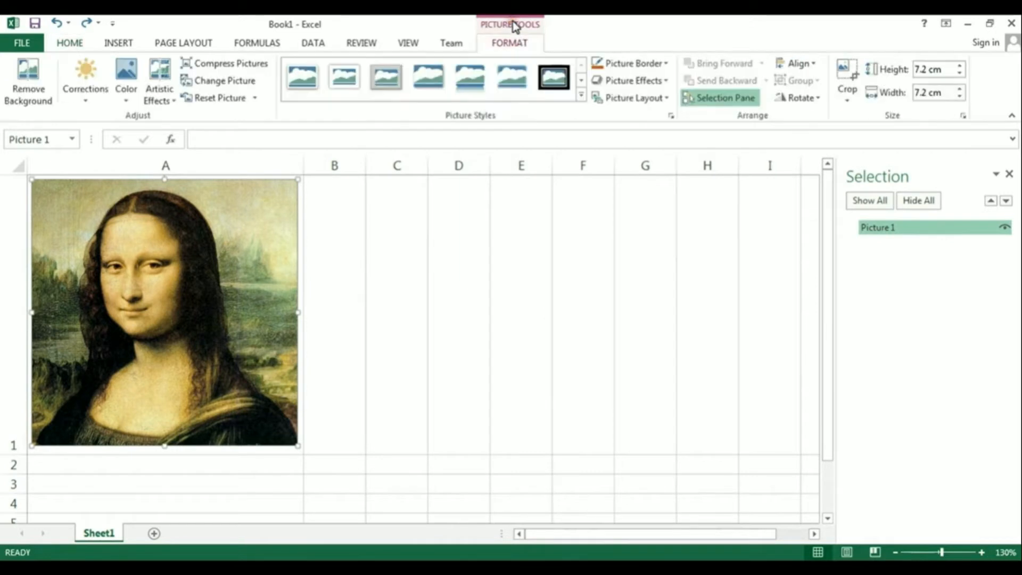
pyautogui.click(811, 66)
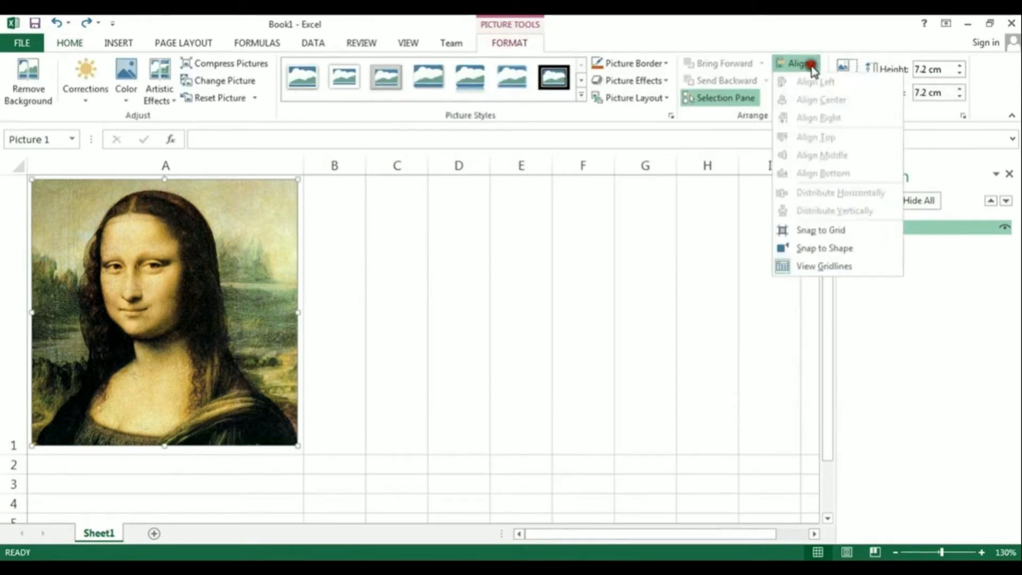
pyautogui.click(811, 65)
pyautogui.click(811, 98)
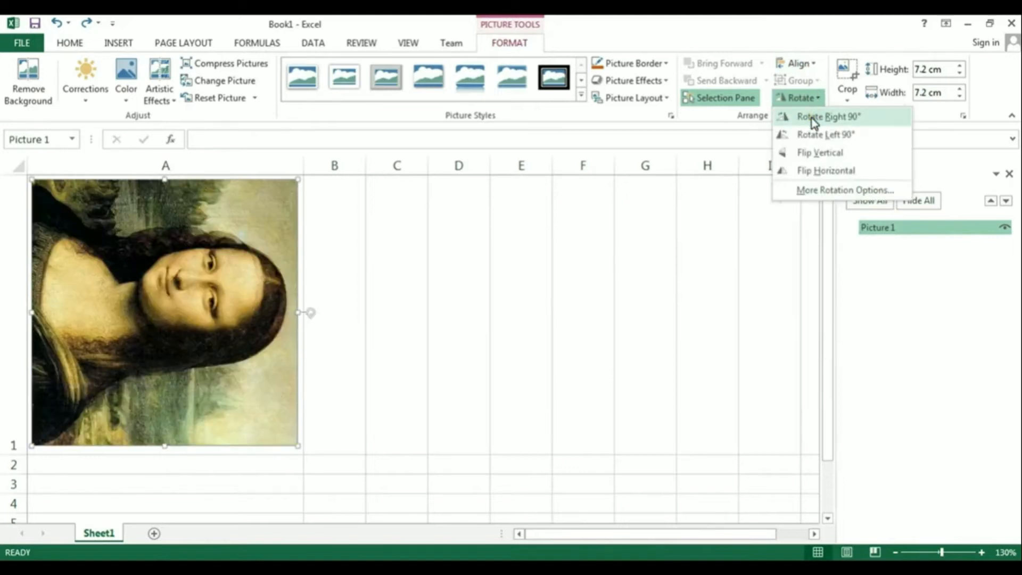
pyautogui.click(810, 98)
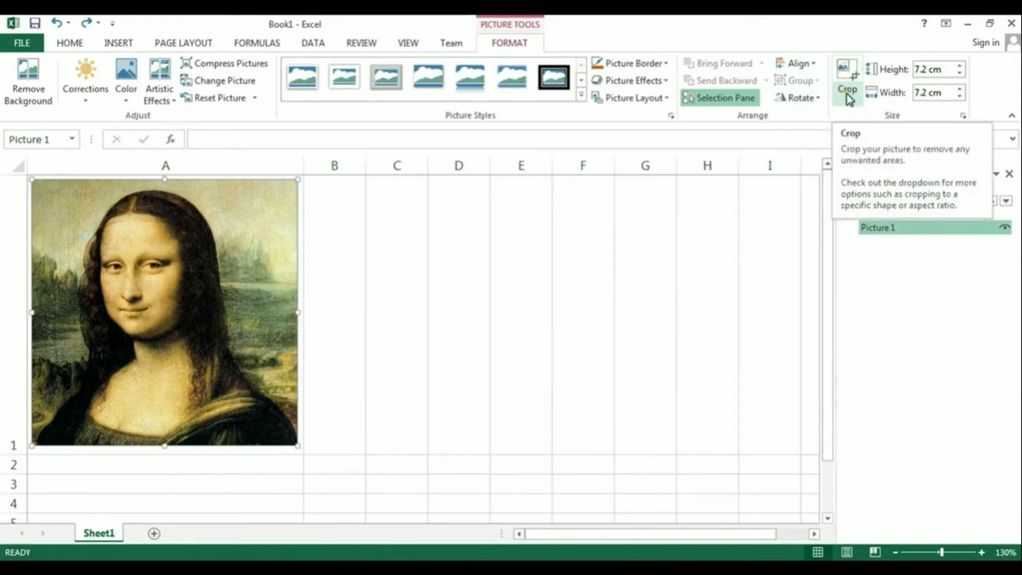
# Crop the picture from its lower-left corner to about 7.02 cm high and 7.06 cm wide, and undo applying the crop
pyautogui.click(848, 71)
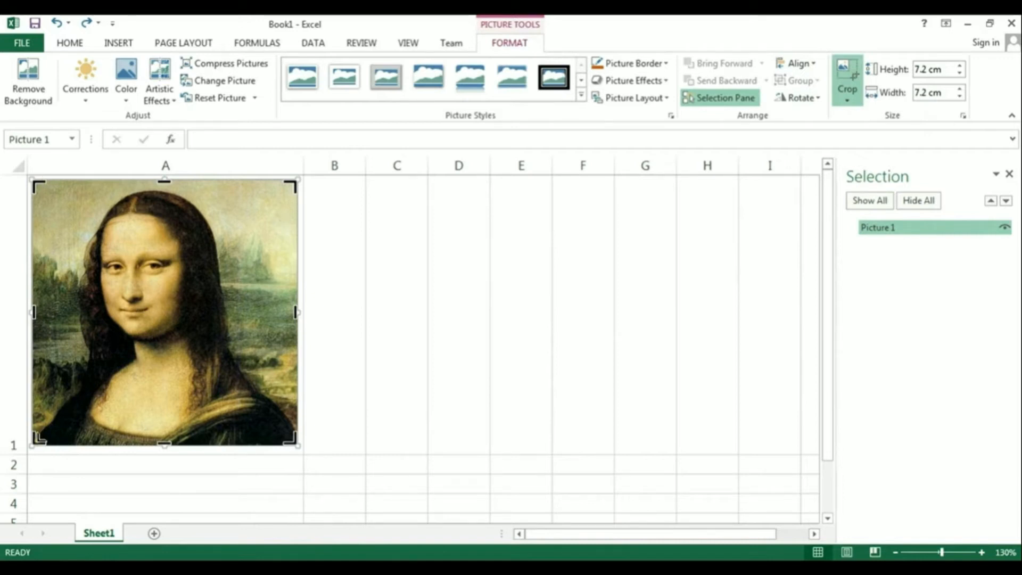
pyautogui.moveTo(38, 440)
pyautogui.mouseDown()
pyautogui.moveTo(73, 404)
pyautogui.moveTo(38, 437)
pyautogui.mouseUp()
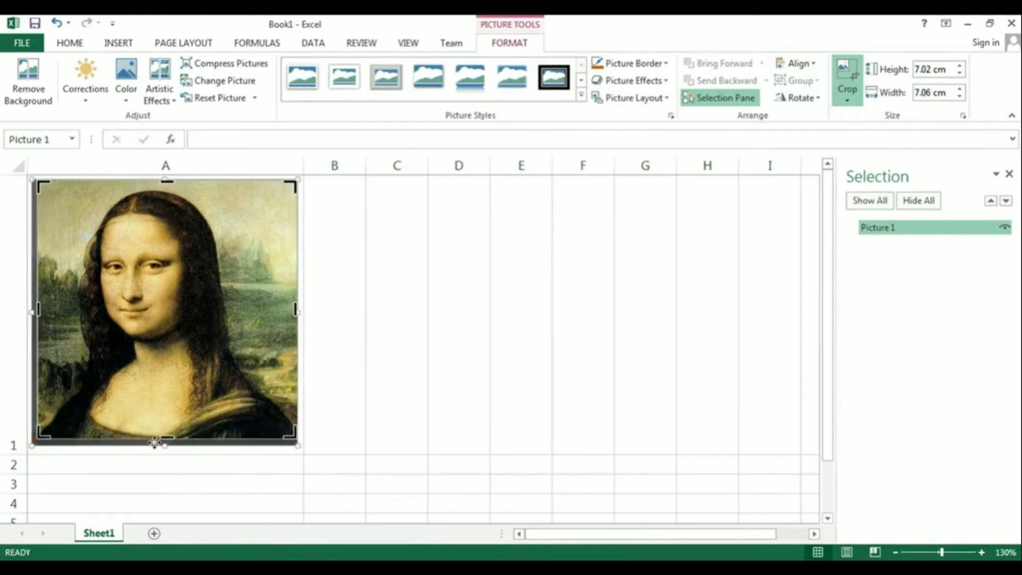
pyautogui.moveTo(164, 439)
pyautogui.mouseDown()
pyautogui.moveTo(163, 395)
pyautogui.moveTo(185, 395)
pyautogui.moveTo(187, 445)
pyautogui.moveTo(165, 436)
pyautogui.mouseUp()
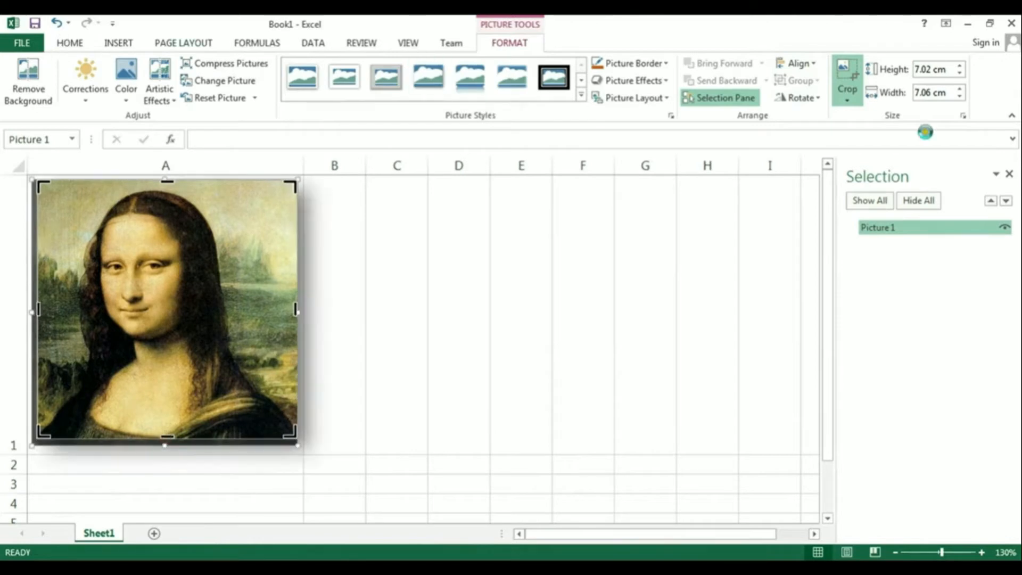
pyautogui.click(845, 70)
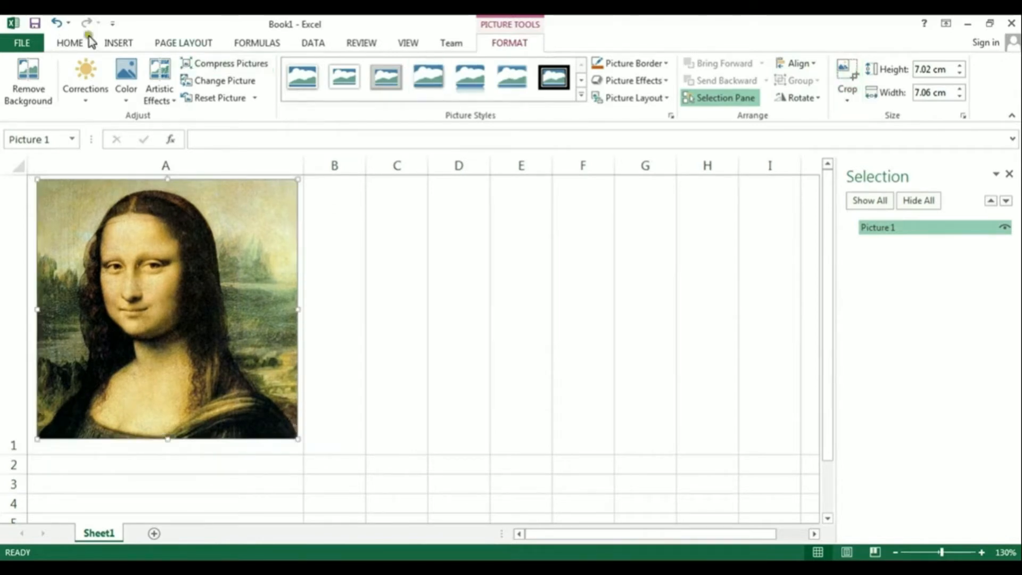
pyautogui.click(55, 23)
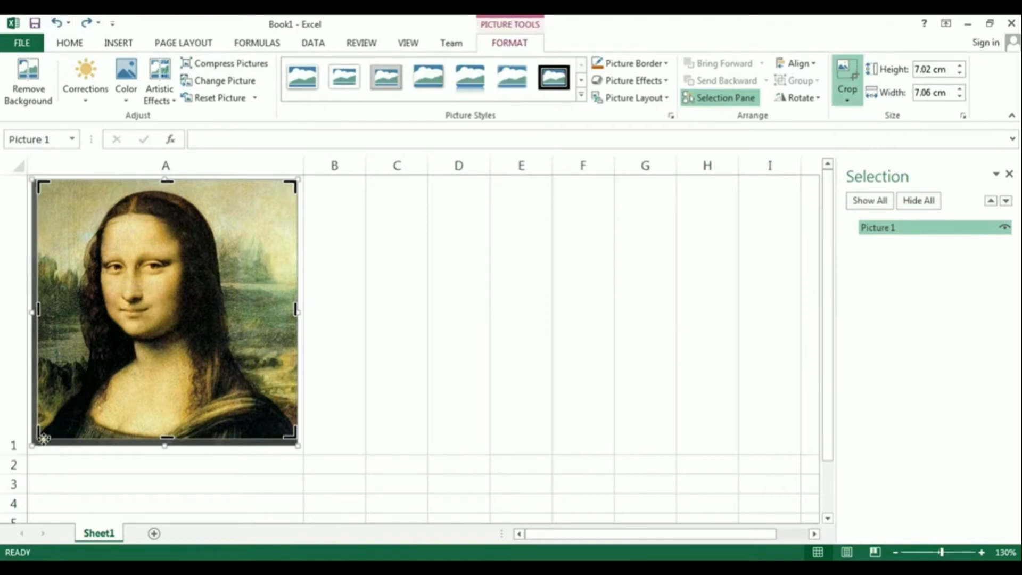
# Extend the crop area to about 7.16 by 7.23 cm and crop the picture to the Round Same Side Corner Rectangle shape
pyautogui.moveTo(45, 436)
pyautogui.mouseDown()
pyautogui.moveTo(62, 454)
pyautogui.moveTo(28, 445)
pyautogui.mouseUp()
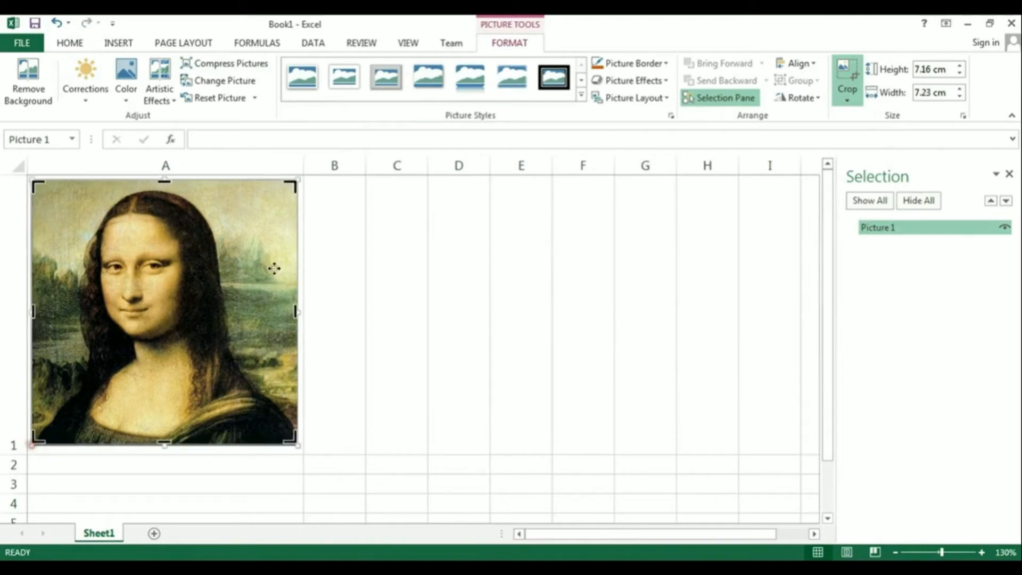
pyautogui.click(847, 99)
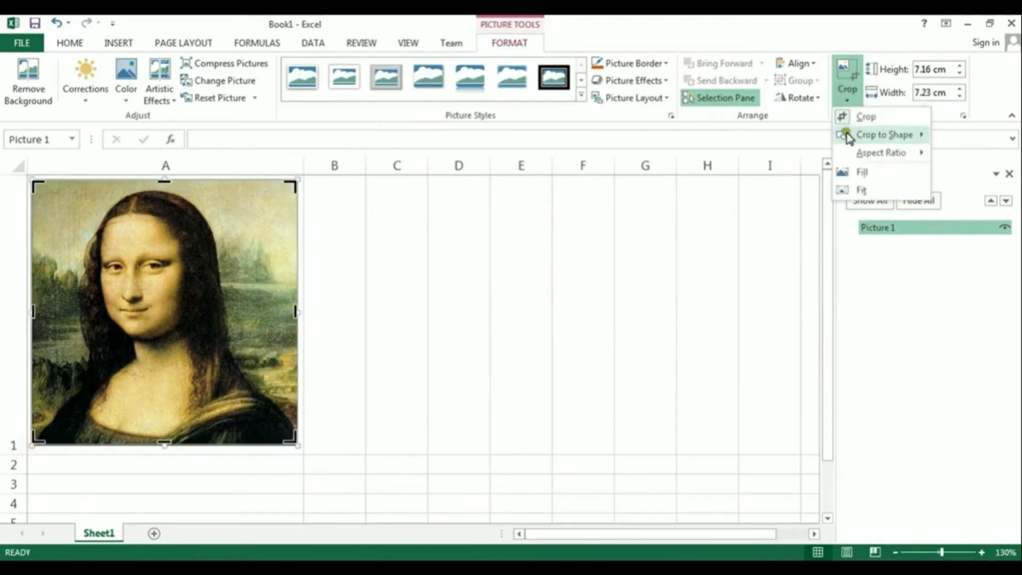
pyautogui.moveTo(847, 152)
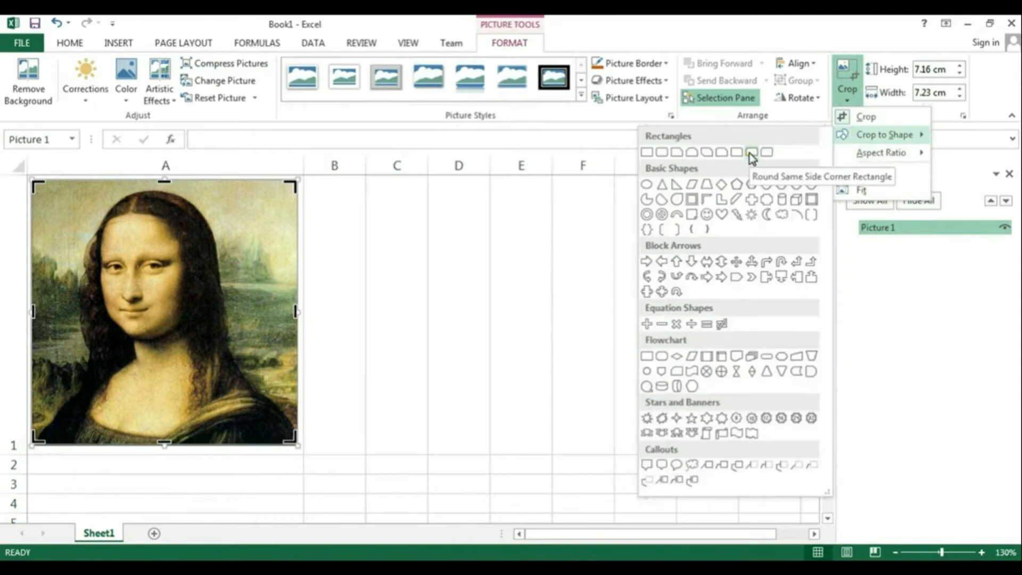
pyautogui.click(752, 154)
pyautogui.click(429, 313)
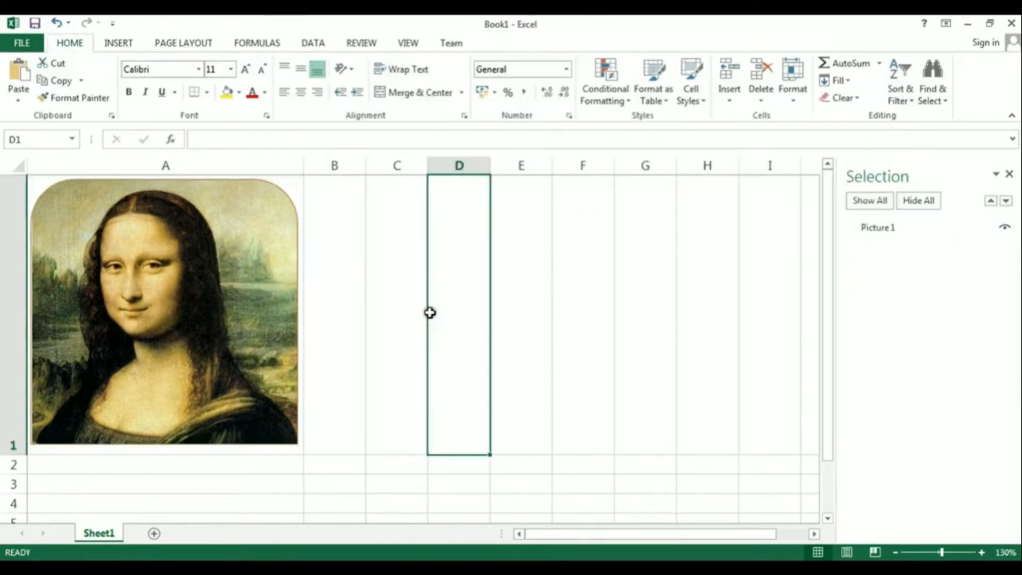
# Undo the crop to shape and the earlier crop adjustments on the picture
pyautogui.click(55, 24)
pyautogui.click(55, 23)
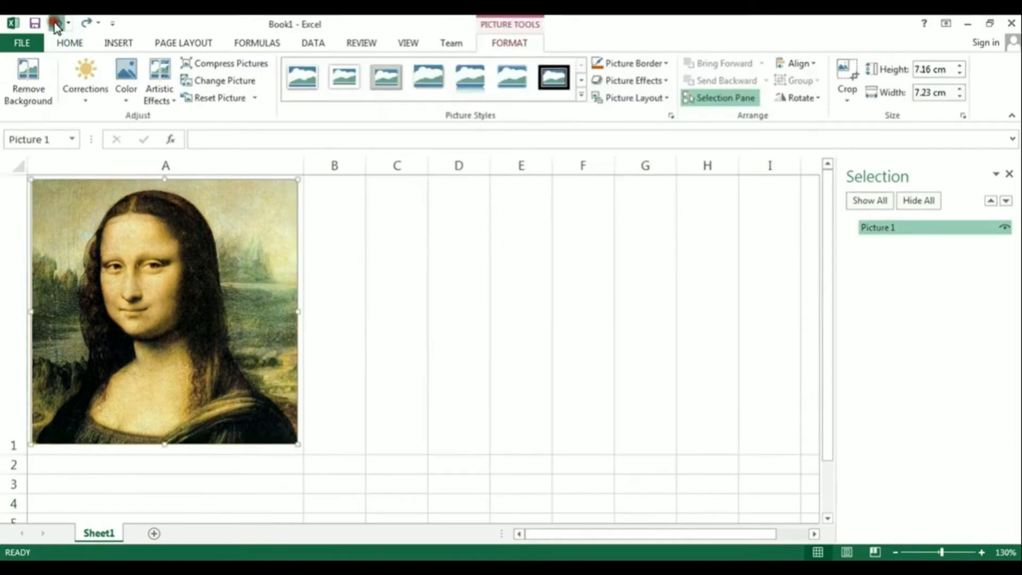
pyautogui.click(55, 24)
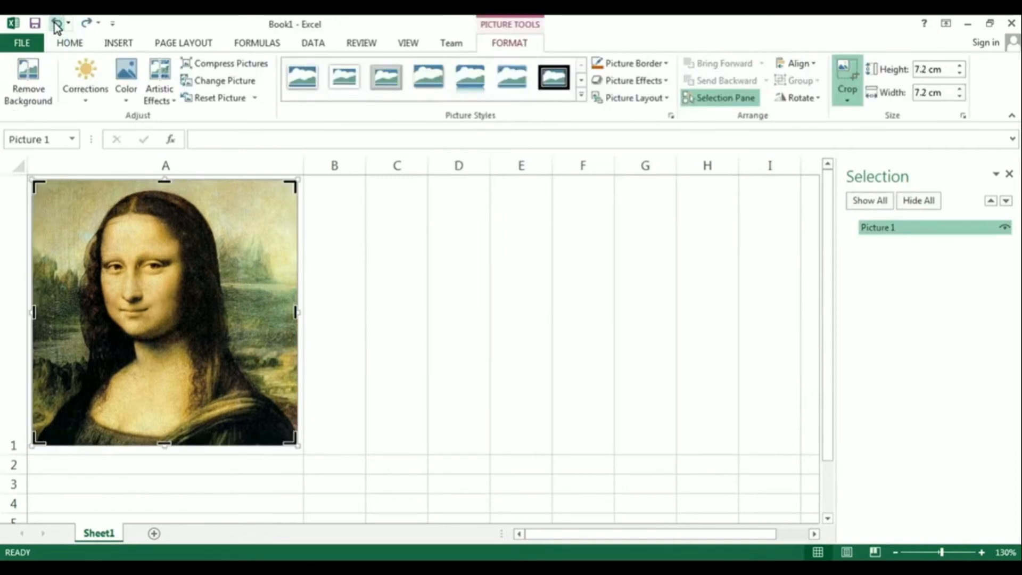
pyautogui.click(55, 24)
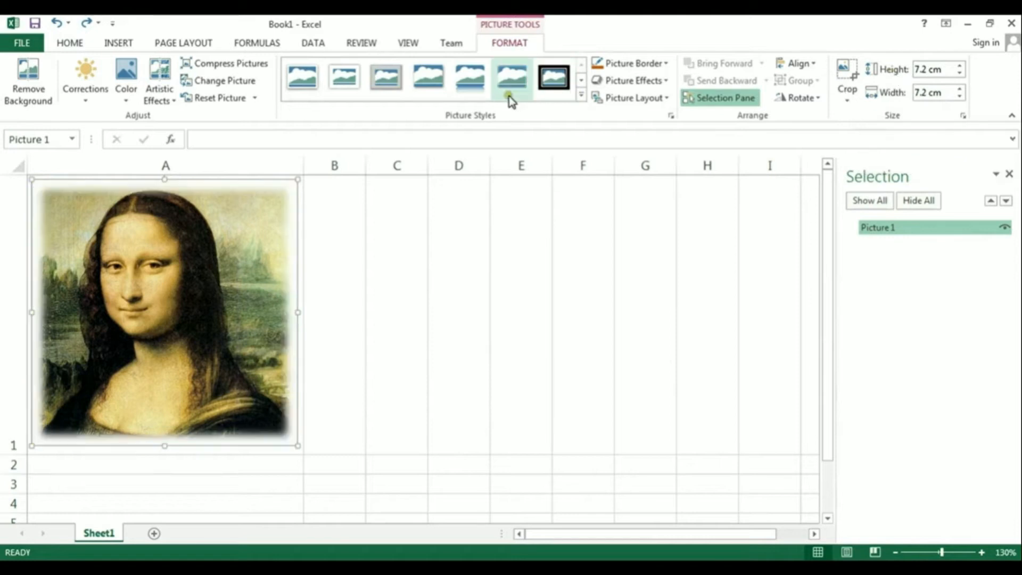
# Examine the fill, effects, size and properties, and picture settings in the Format Picture pane, closing the Selection pane as well
pyautogui.rightClick(168, 257)
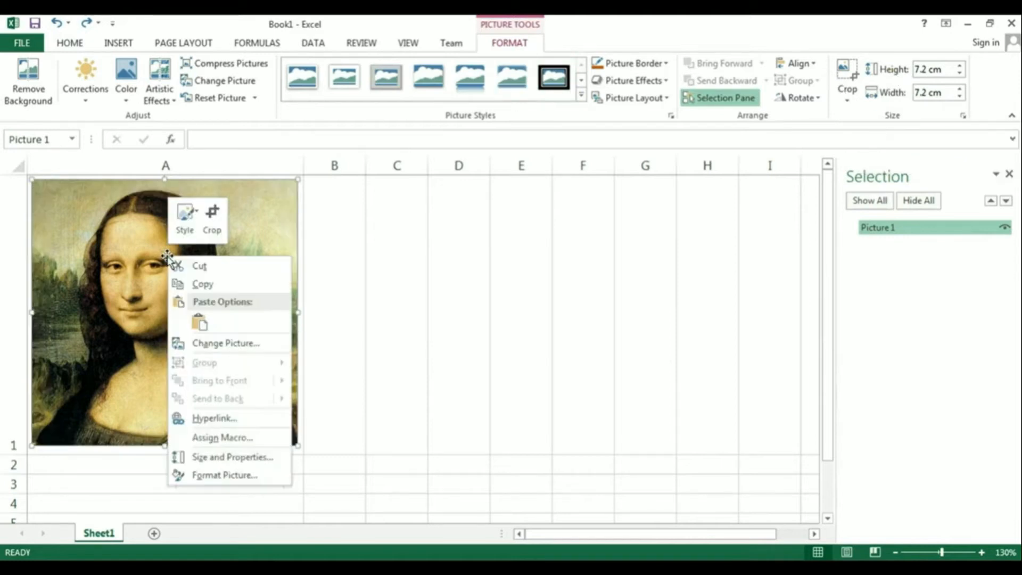
pyautogui.click(209, 476)
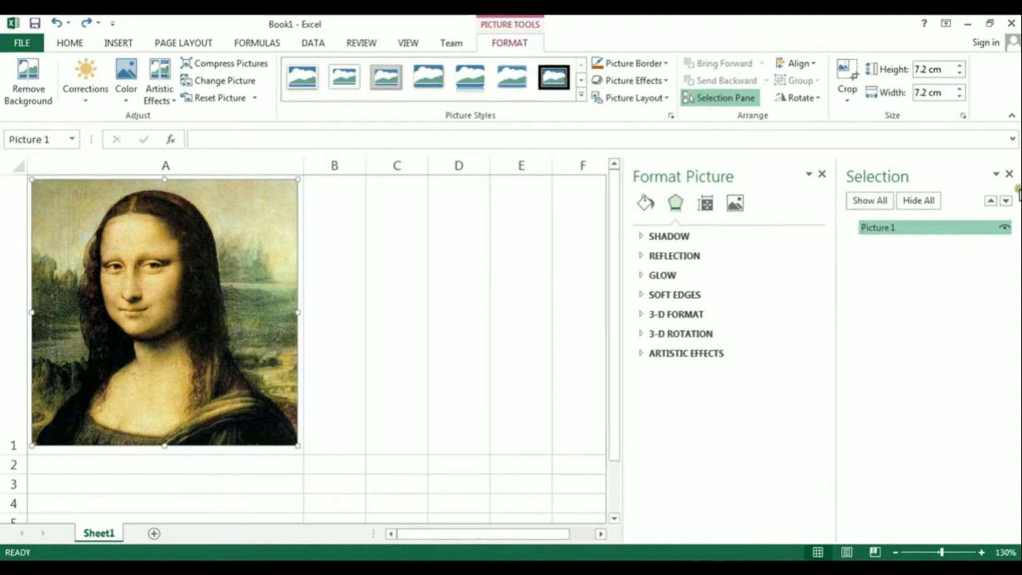
pyautogui.click(1009, 174)
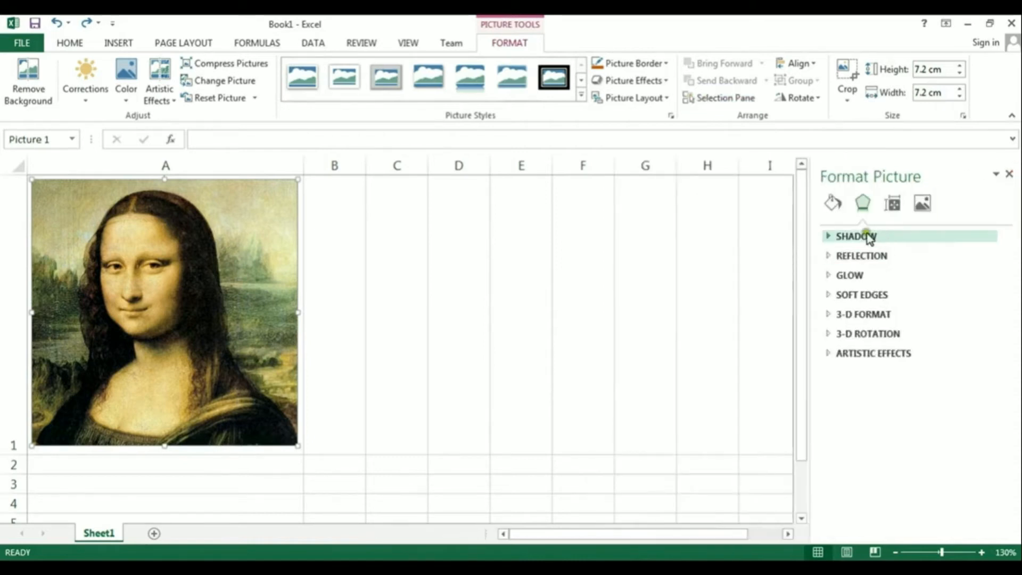
pyautogui.click(833, 205)
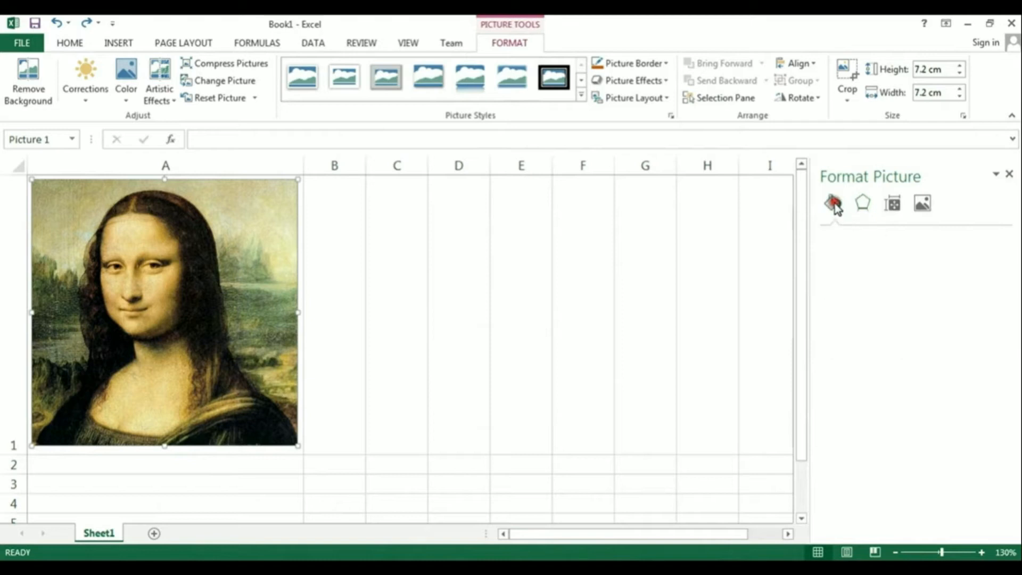
pyautogui.click(863, 205)
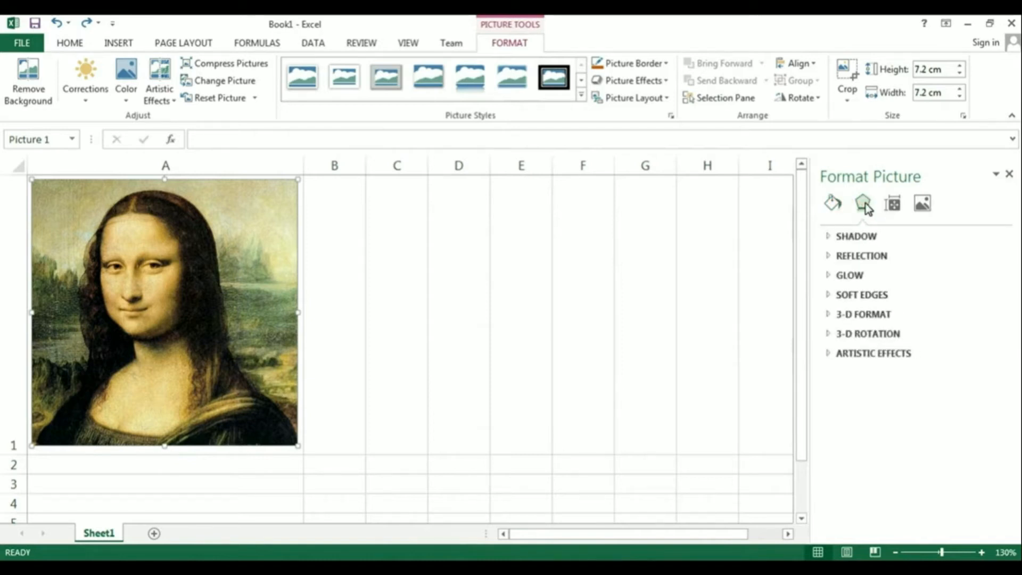
pyautogui.click(893, 205)
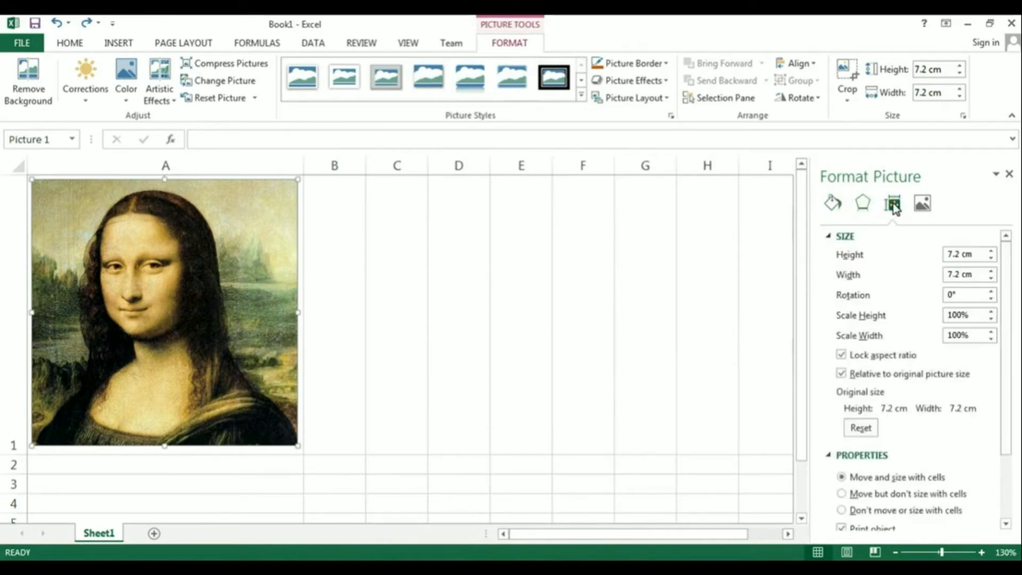
pyautogui.click(920, 207)
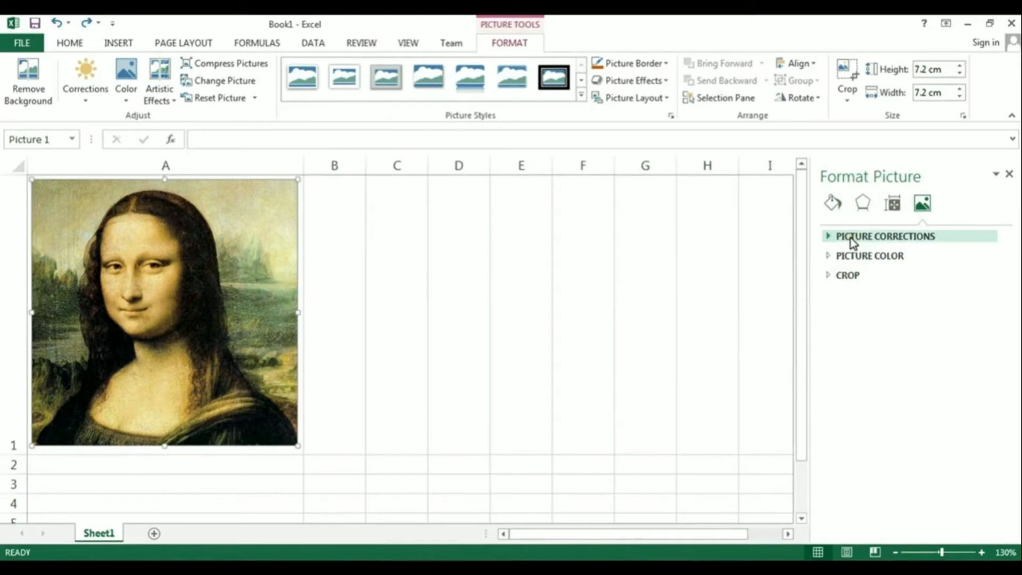
pyautogui.click(1008, 174)
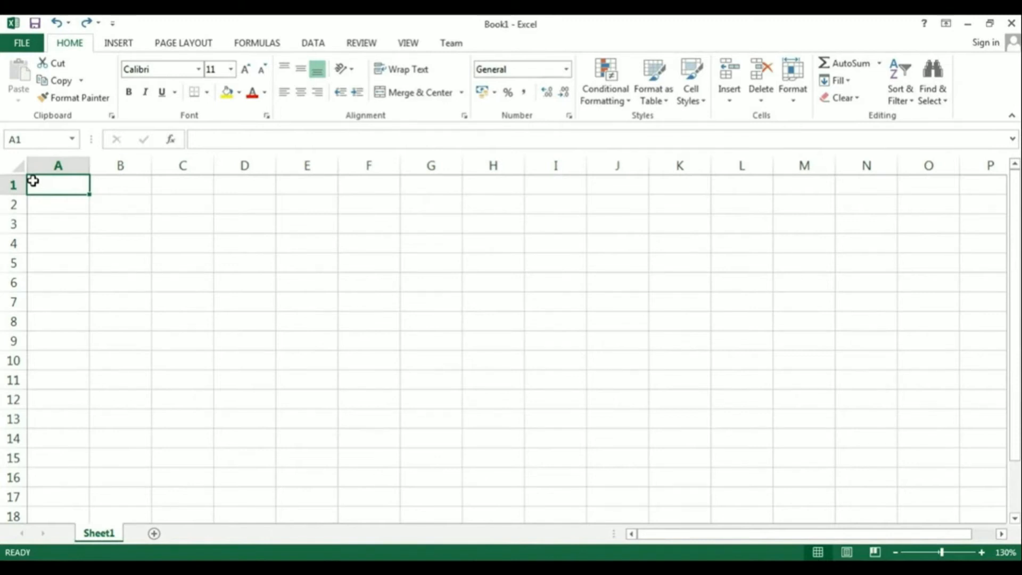
# Insert a Hexagon Cluster SmartArt graphic from the Picture category and move it up so its frame starts in row 1
pyautogui.click(117, 45)
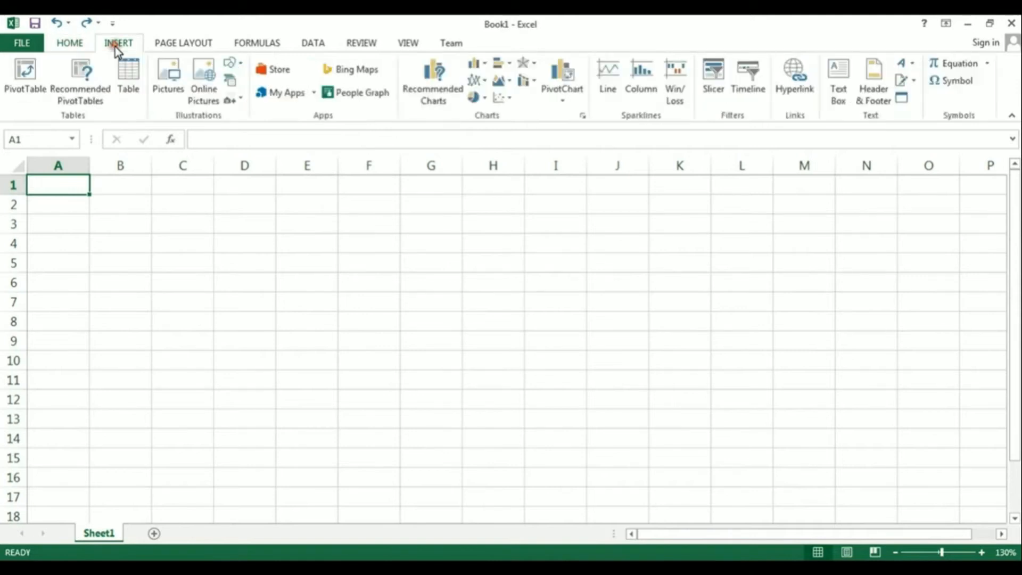
pyautogui.click(231, 80)
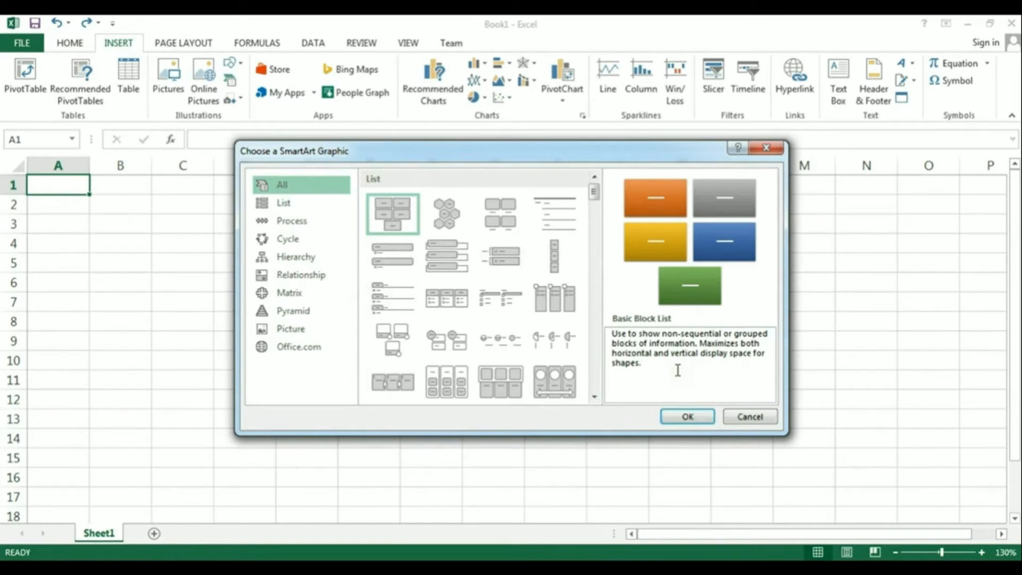
pyautogui.click(288, 331)
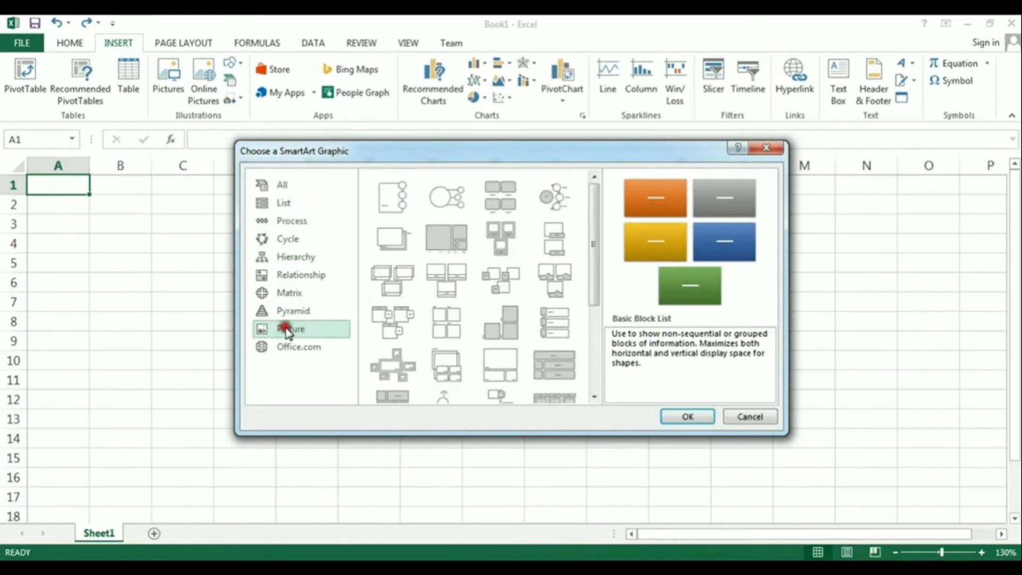
pyautogui.moveTo(592, 272); pyautogui.dragTo(590, 365)
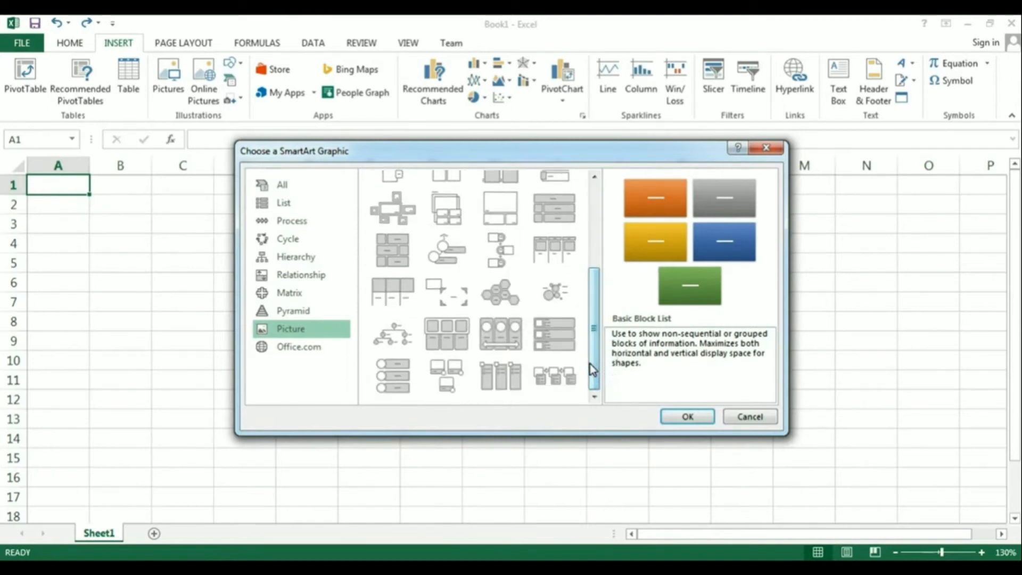
pyautogui.click(504, 297)
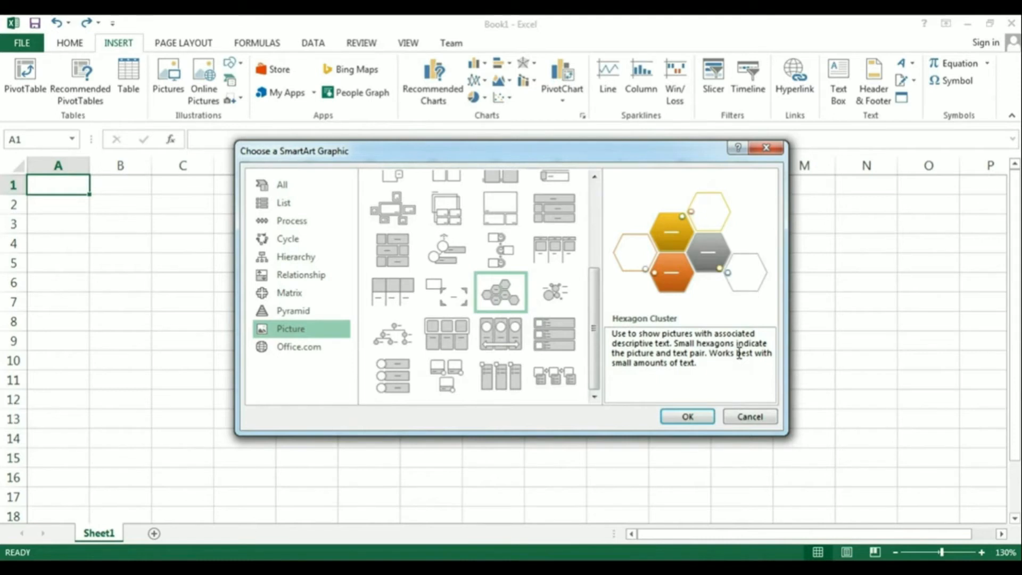
pyautogui.click(676, 420)
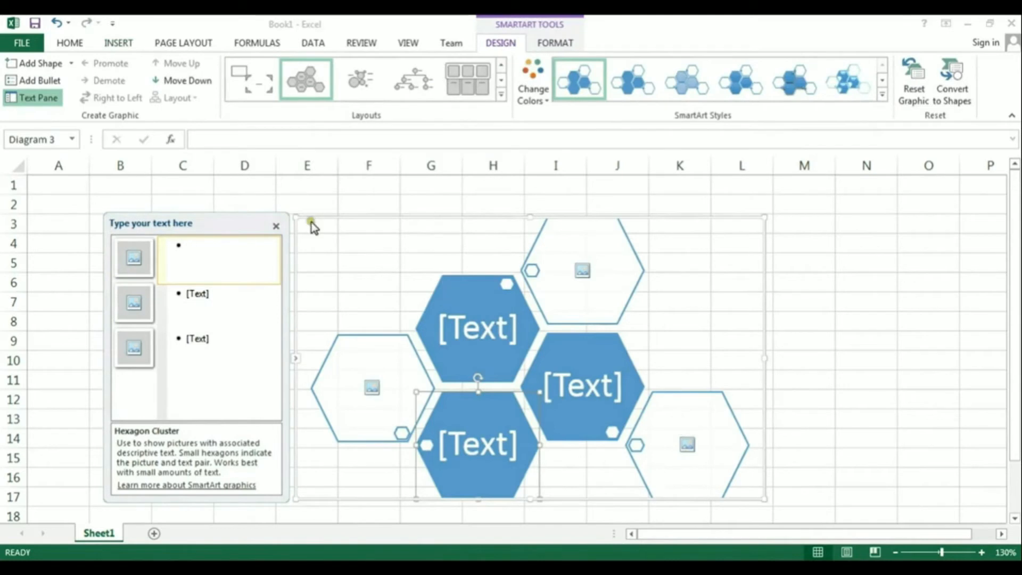
pyautogui.moveTo(309, 218); pyautogui.dragTo(278, 182)
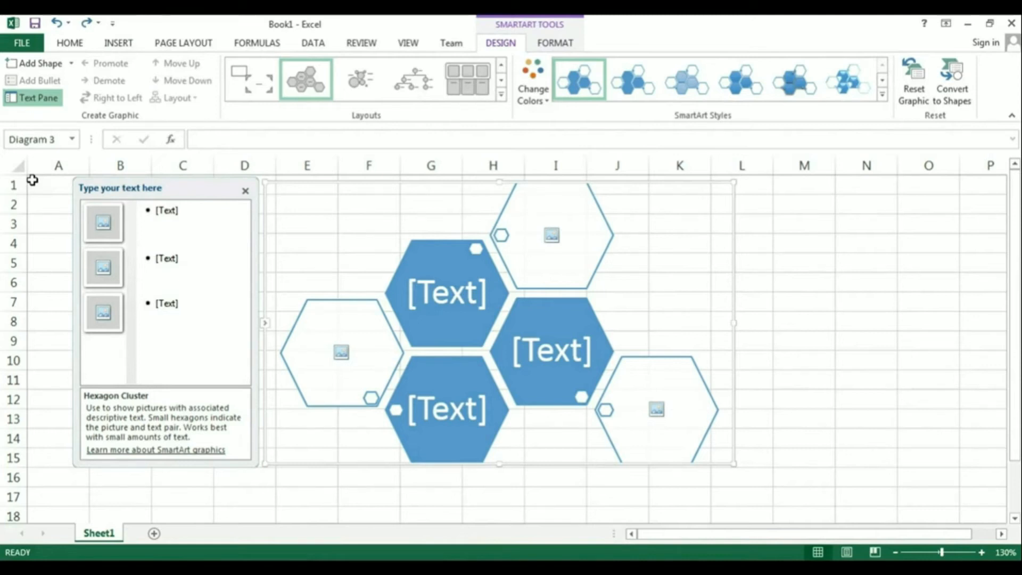
# Fill the topmost picture hexagon with the Mona Lisa image from the Art Images folder and label its text hexagon "Leonardo da Vinci"
pyautogui.click(551, 236)
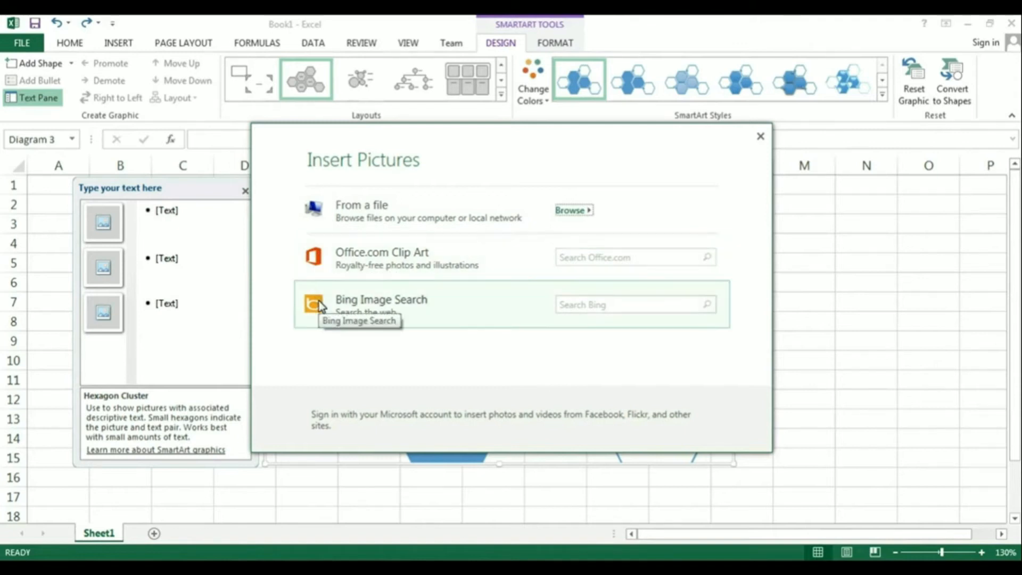
pyautogui.click(573, 210)
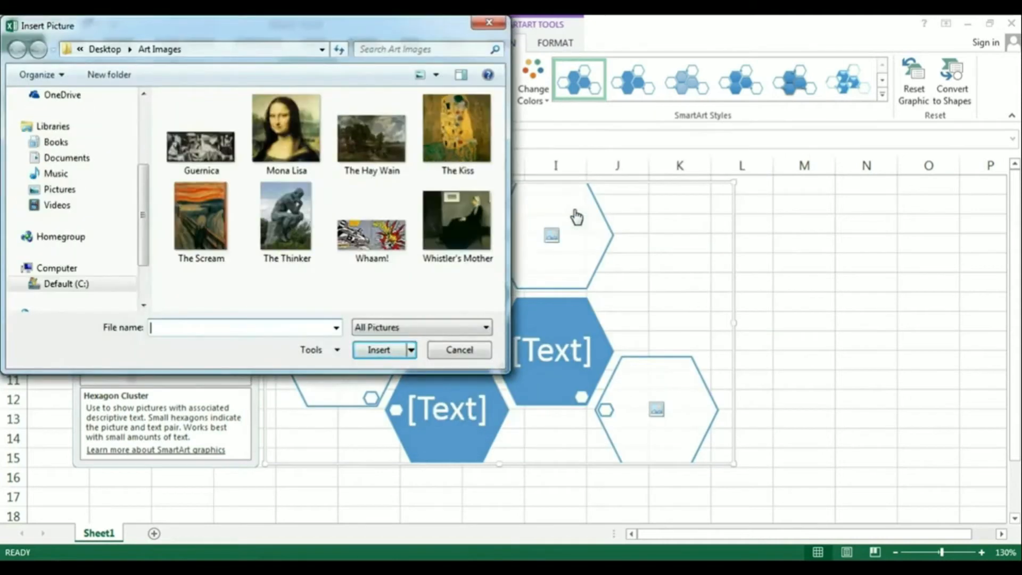
pyautogui.click(281, 139)
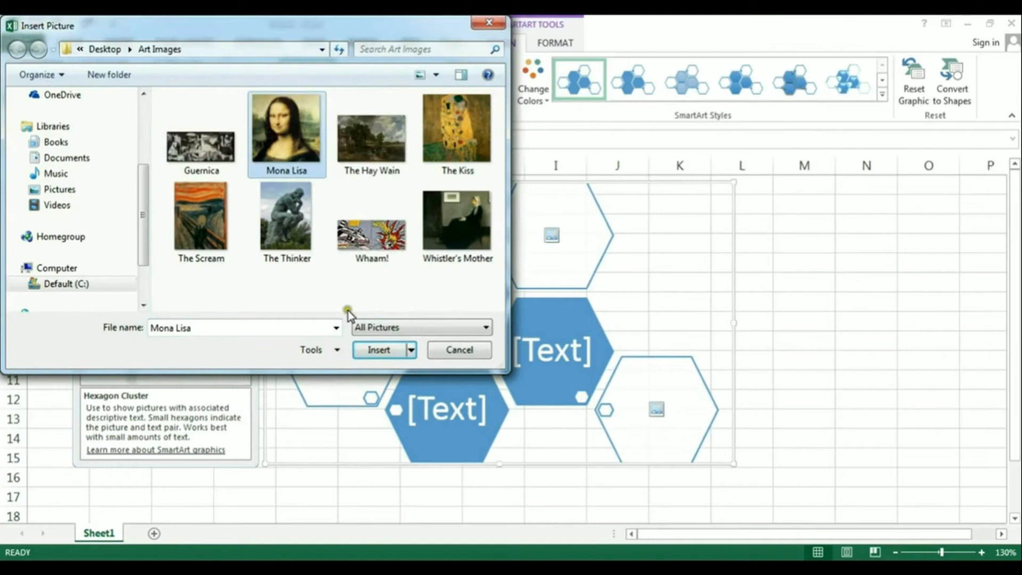
pyautogui.click(373, 350)
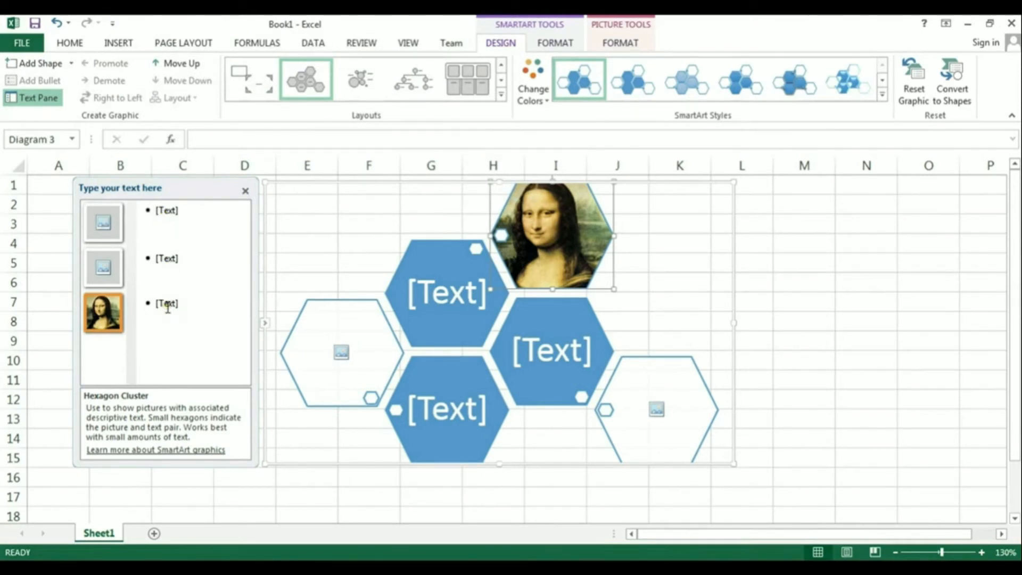
pyautogui.click(451, 297)
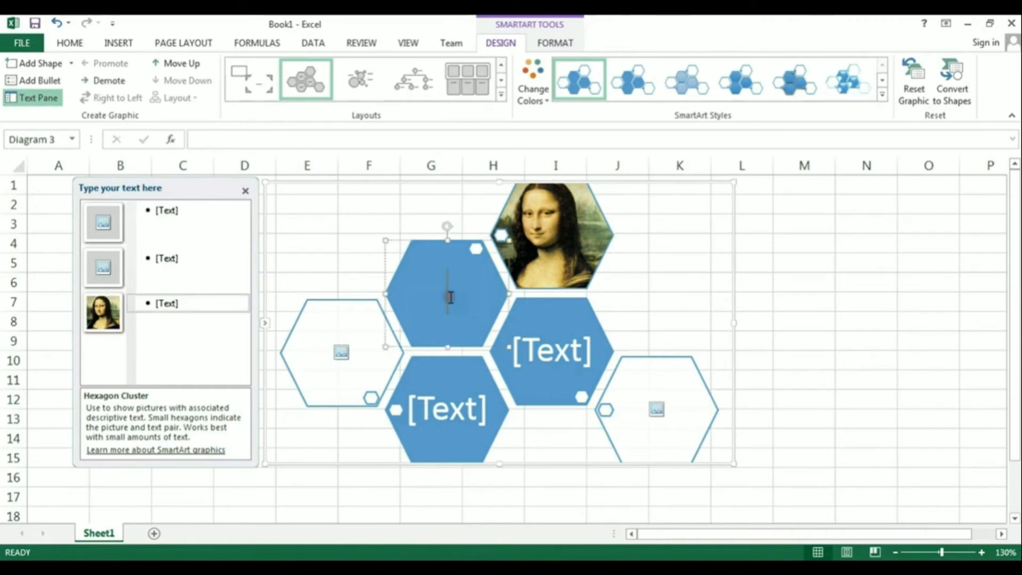
pyautogui.write('Leon')
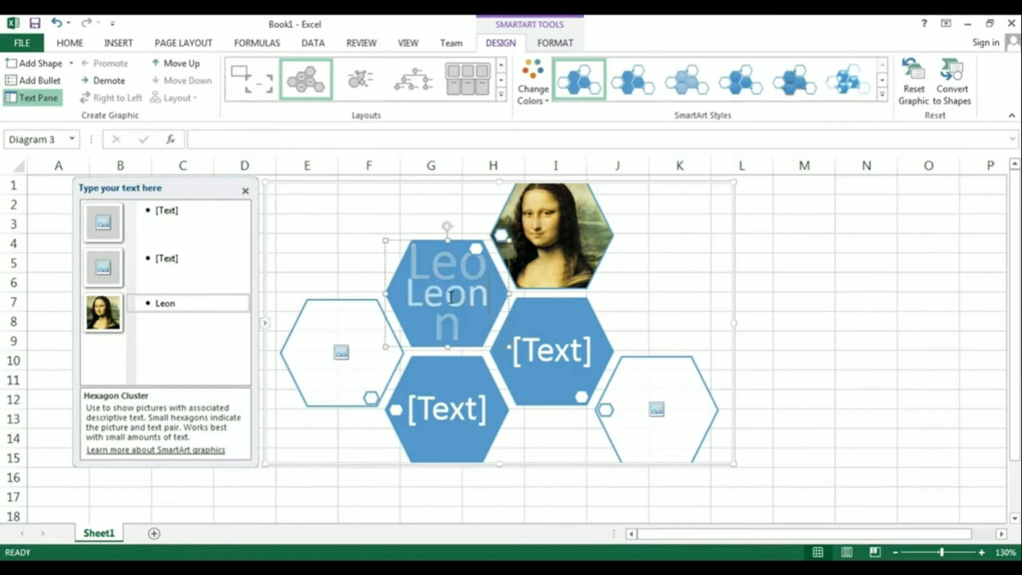
pyautogui.write('ardo da Vinci')
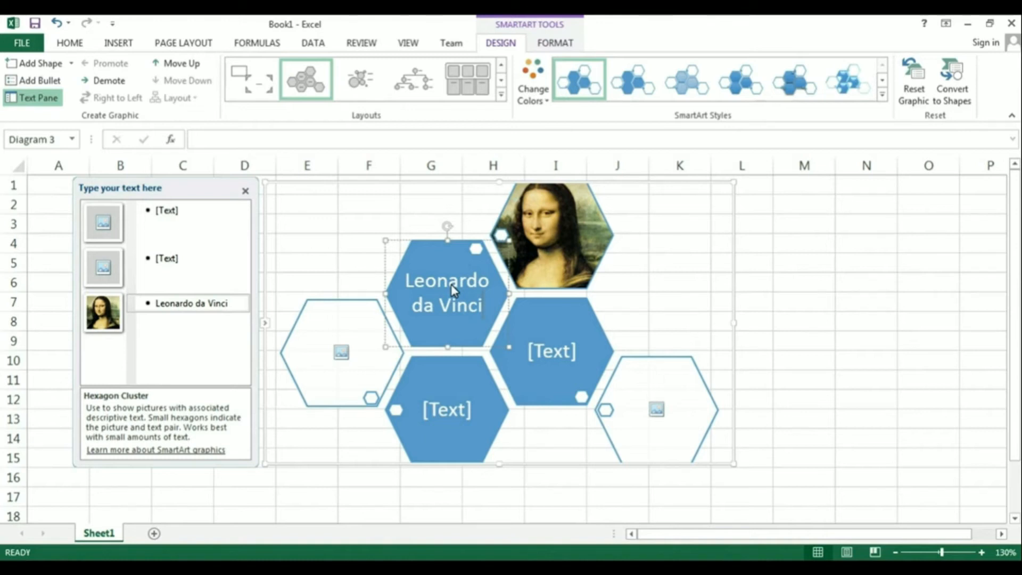
# Fill the lower-right picture hexagon with The Kiss image from file and label its text hexagon "Gustav Klimt"
pyautogui.click(657, 409)
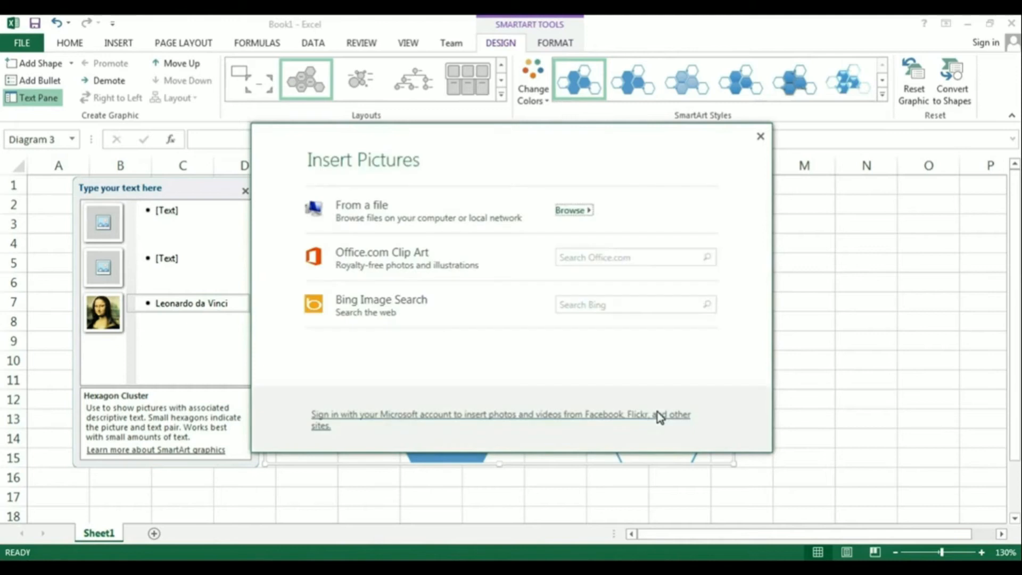
pyautogui.click(582, 216)
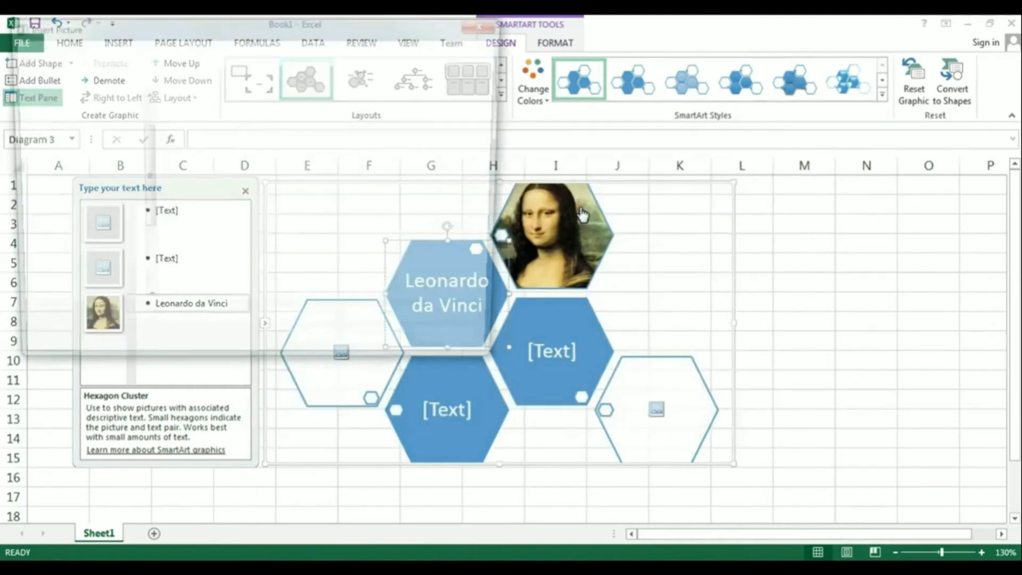
pyautogui.click(469, 139)
pyautogui.click(378, 349)
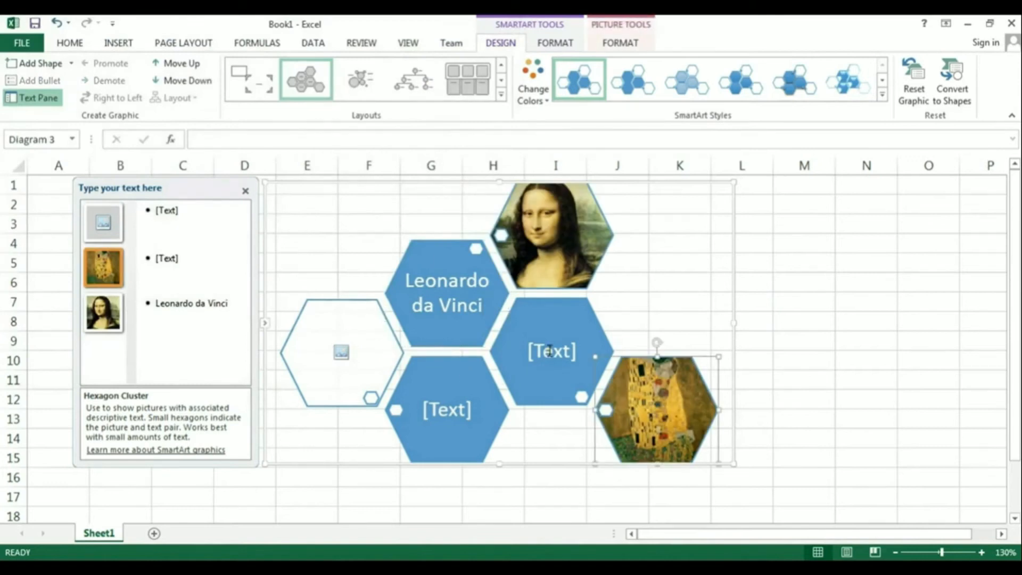
pyautogui.click(549, 351)
pyautogui.write('Gus')
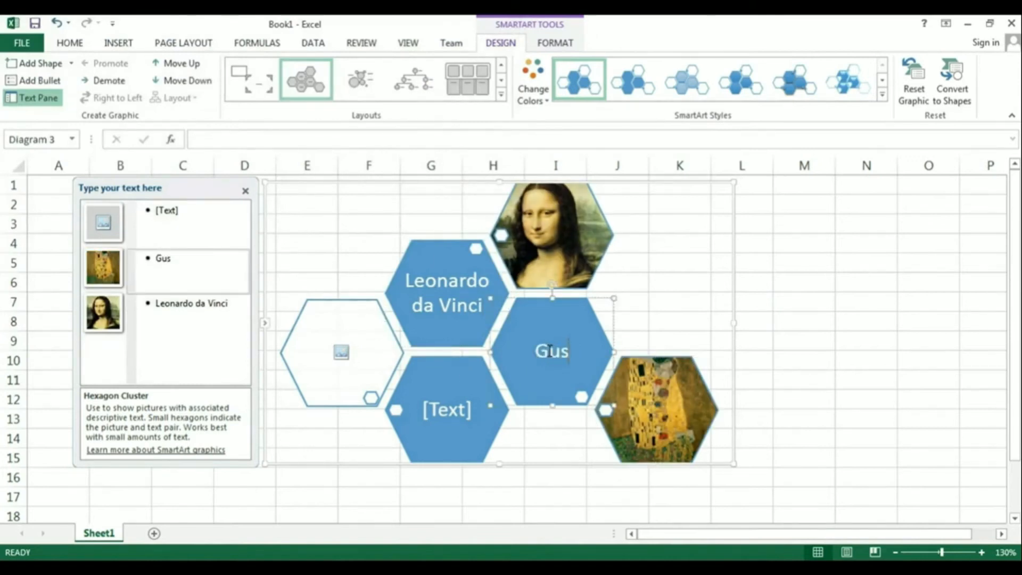
pyautogui.write('tav Klimt')
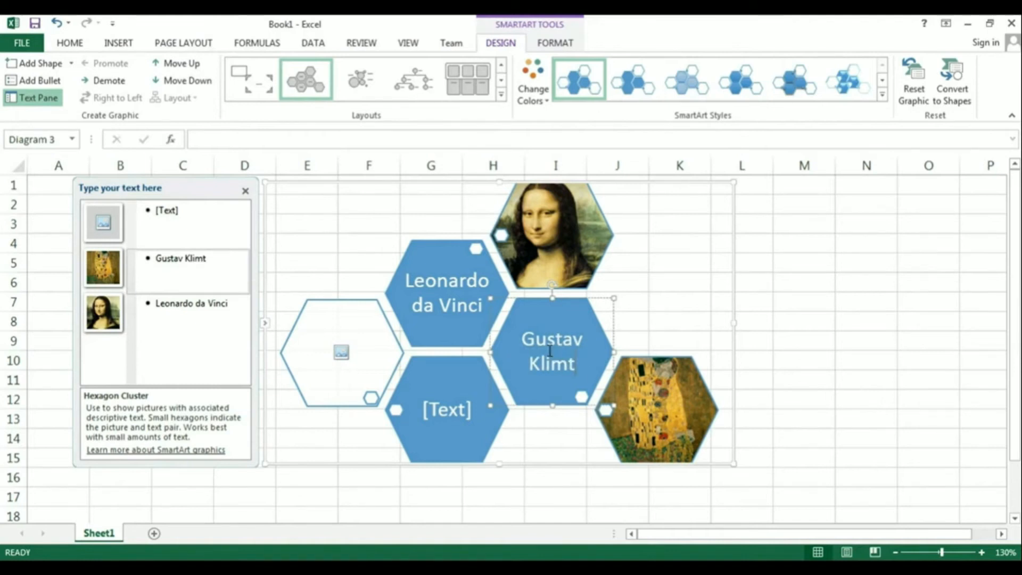
# Fill the remaining picture hexagon with The Hay Wain image from file and label its text hexagon "John Constable"
pyautogui.click(341, 352)
pyautogui.click(585, 209)
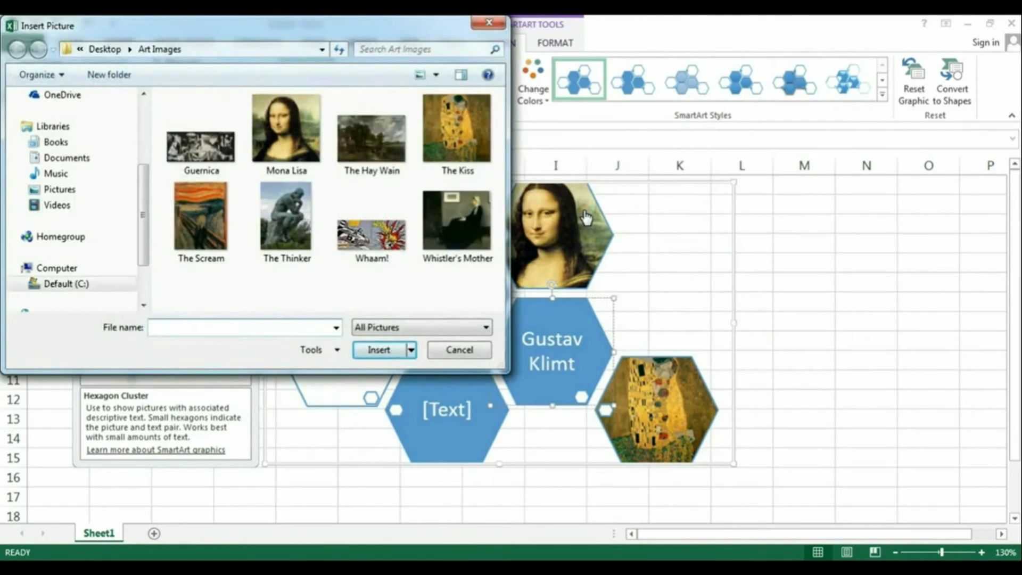
pyautogui.click(371, 133)
pyautogui.click(378, 350)
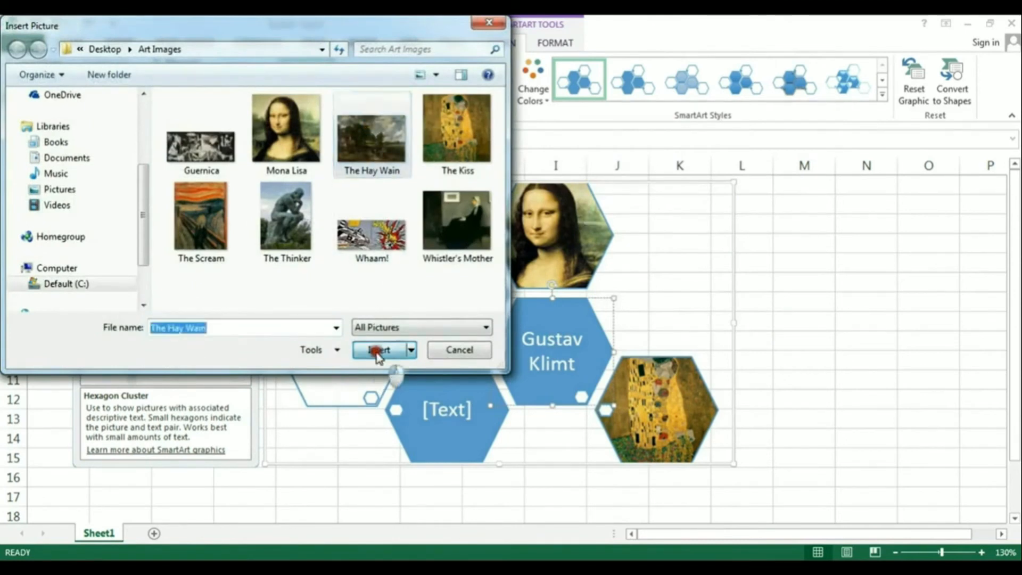
pyautogui.click(420, 398)
pyautogui.write('John Con')
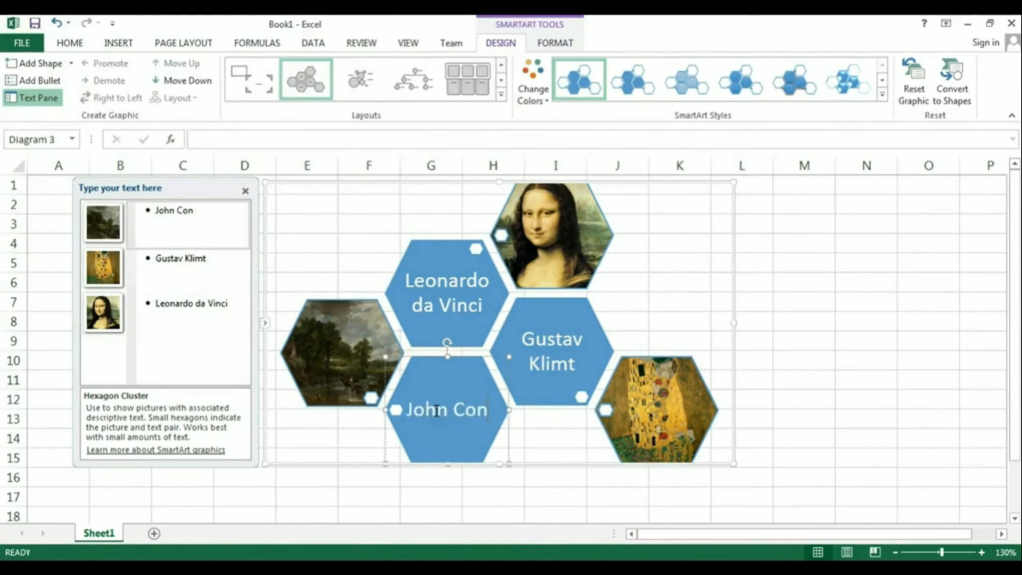
pyautogui.write('stable')
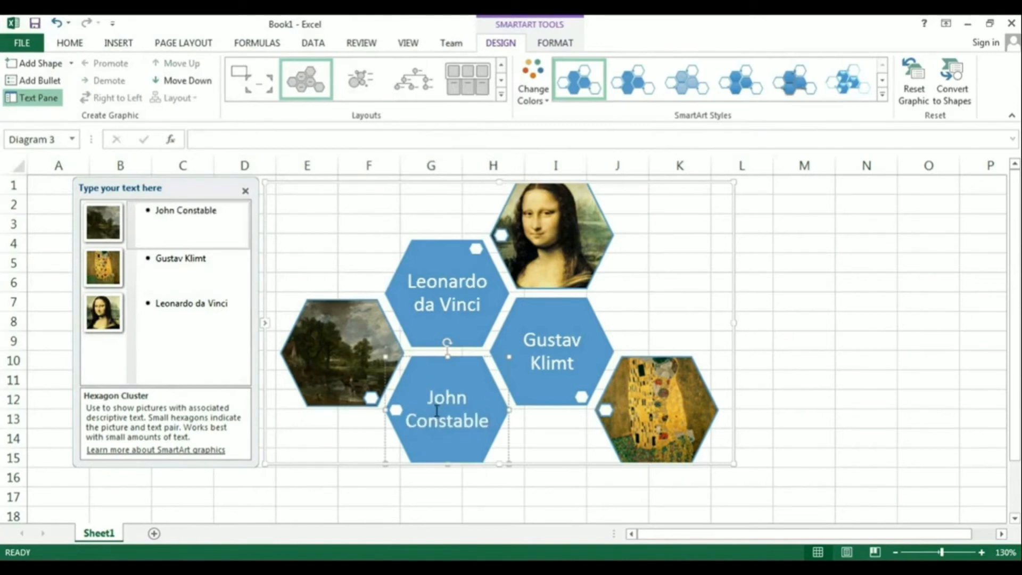
pyautogui.click(573, 477)
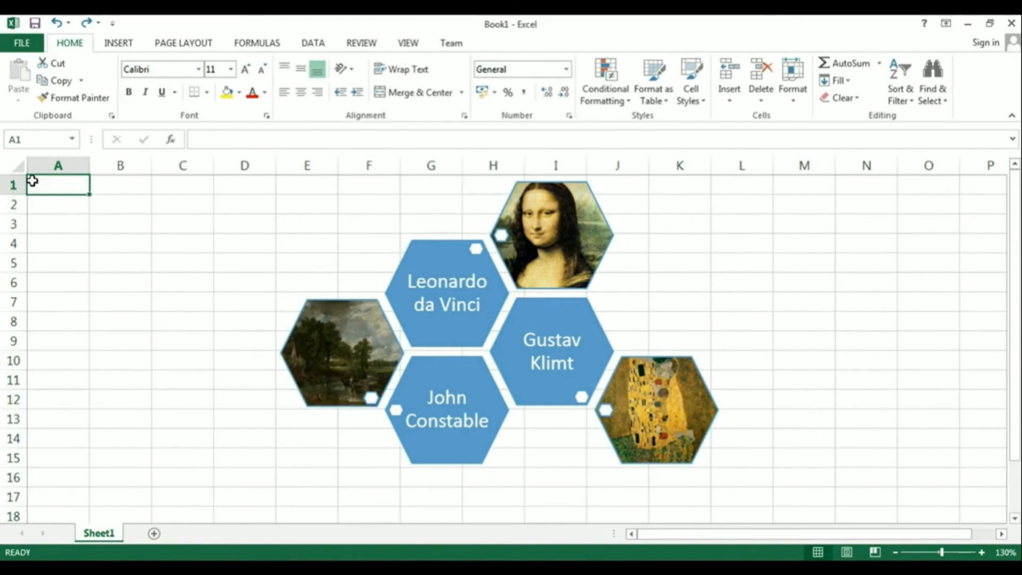
# Move the SmartArt graphic left to column C, and resize its frame to span columns G to O
pyautogui.click(330, 244)
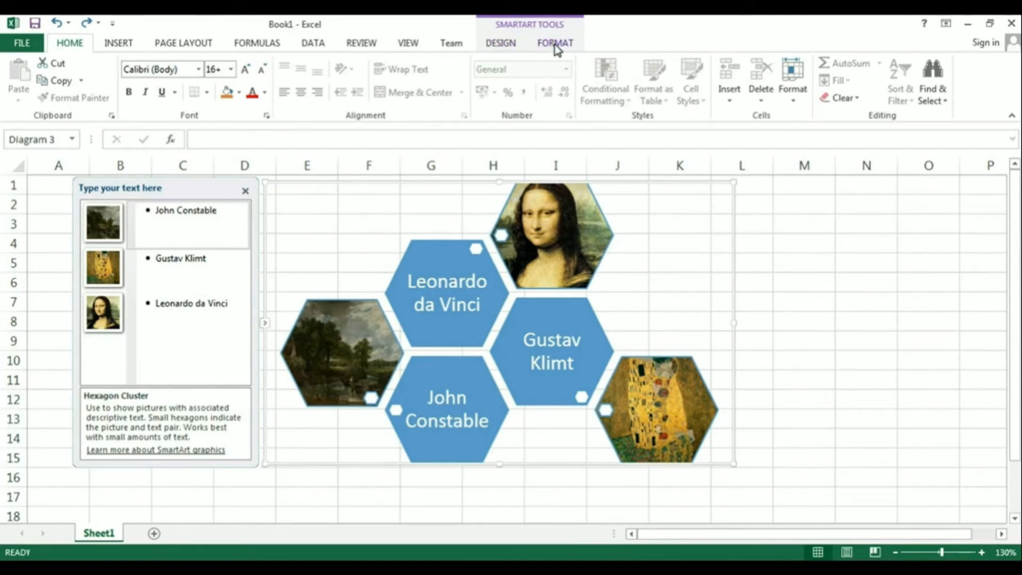
pyautogui.click(309, 185)
pyautogui.moveTo(309, 185); pyautogui.dragTo(236, 190)
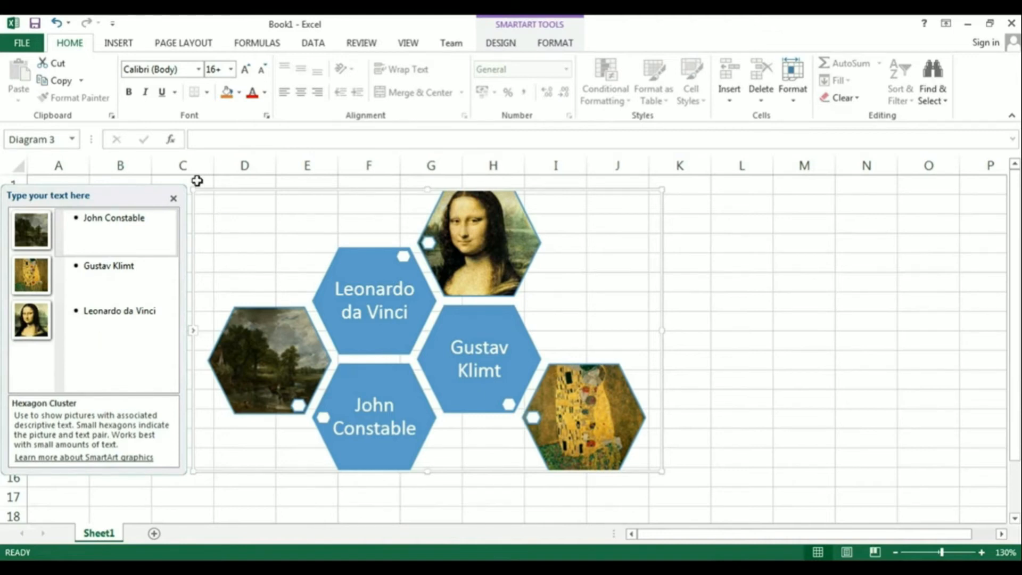
pyautogui.moveTo(193, 190); pyautogui.dragTo(405, 314)
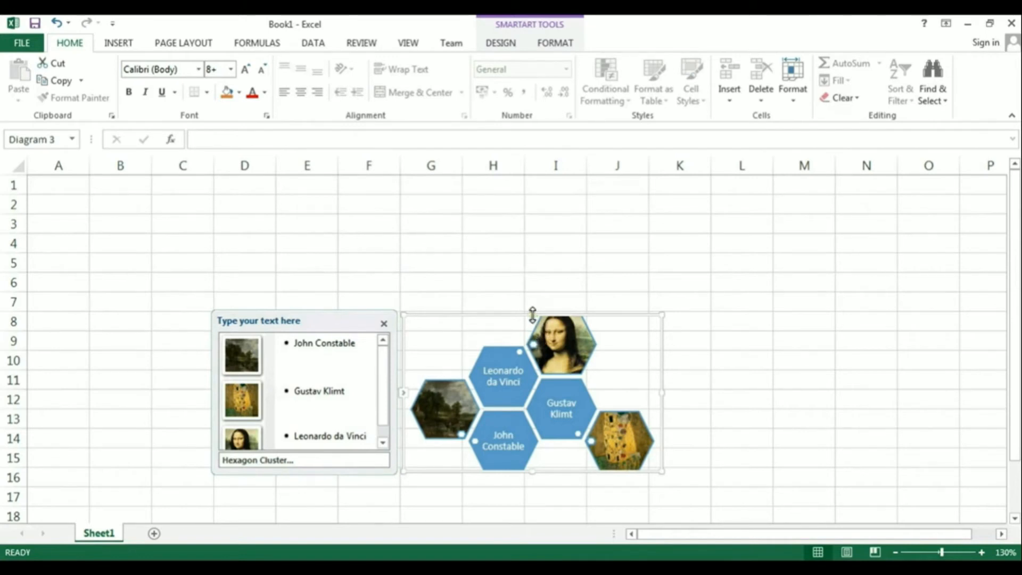
pyautogui.moveTo(532, 315); pyautogui.dragTo(527, 196)
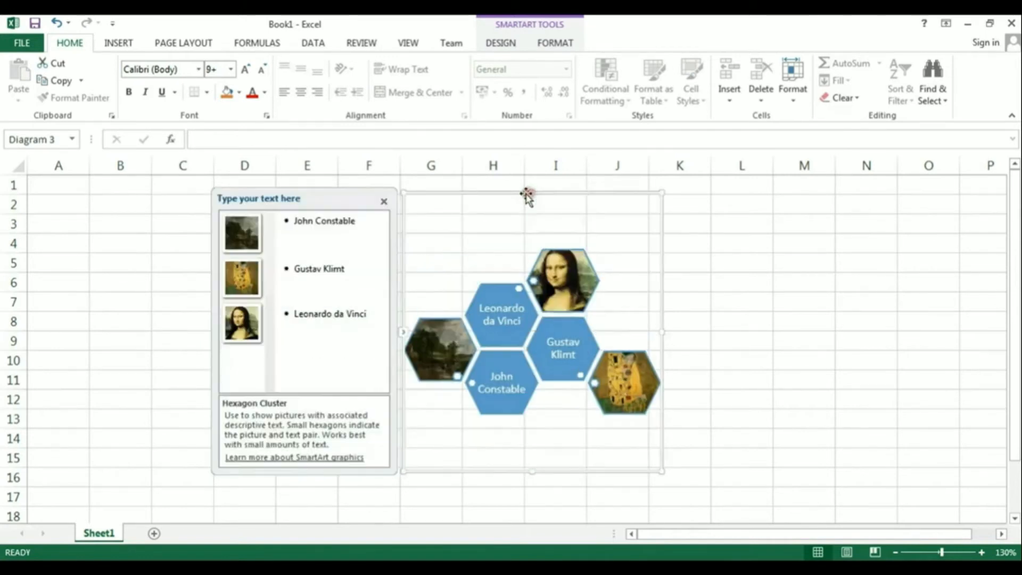
pyautogui.moveTo(662, 332); pyautogui.dragTo(911, 346)
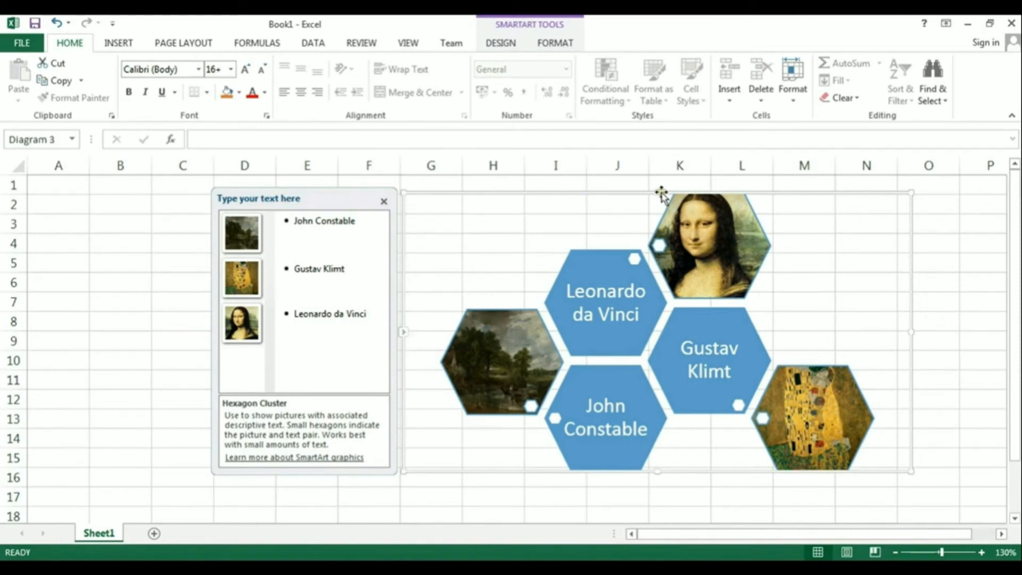
# Hide and reshow the SmartArt text pane, and move the graphic left so its frame starts in column C
pyautogui.click(403, 334)
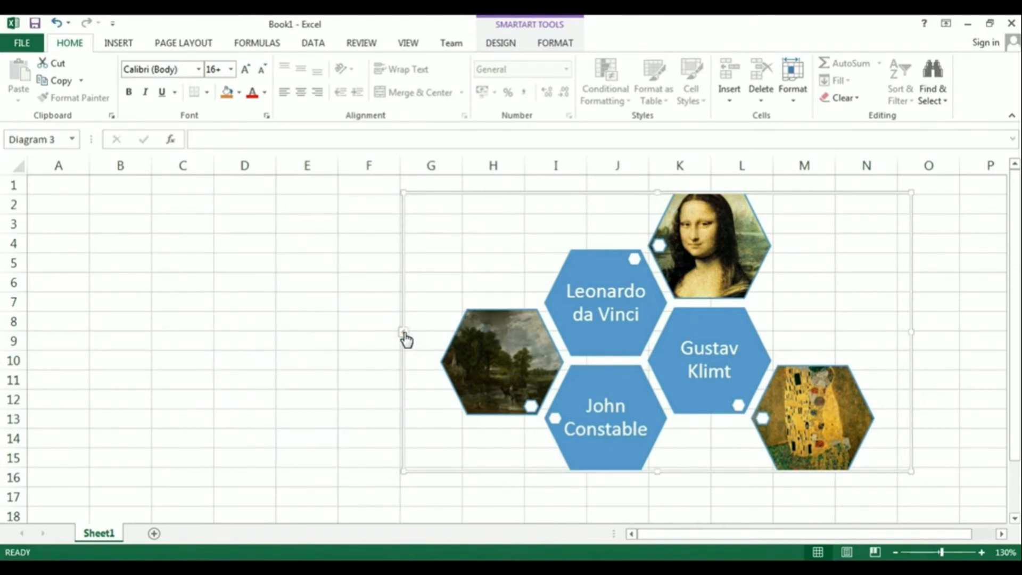
pyautogui.click(404, 335)
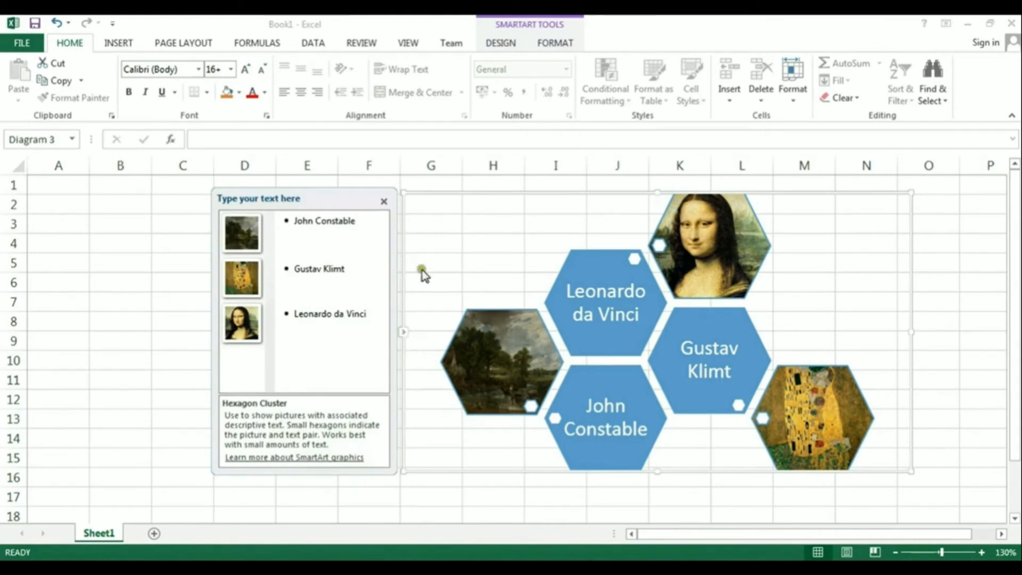
pyautogui.click(468, 194)
pyautogui.moveTo(468, 194); pyautogui.dragTo(265, 190)
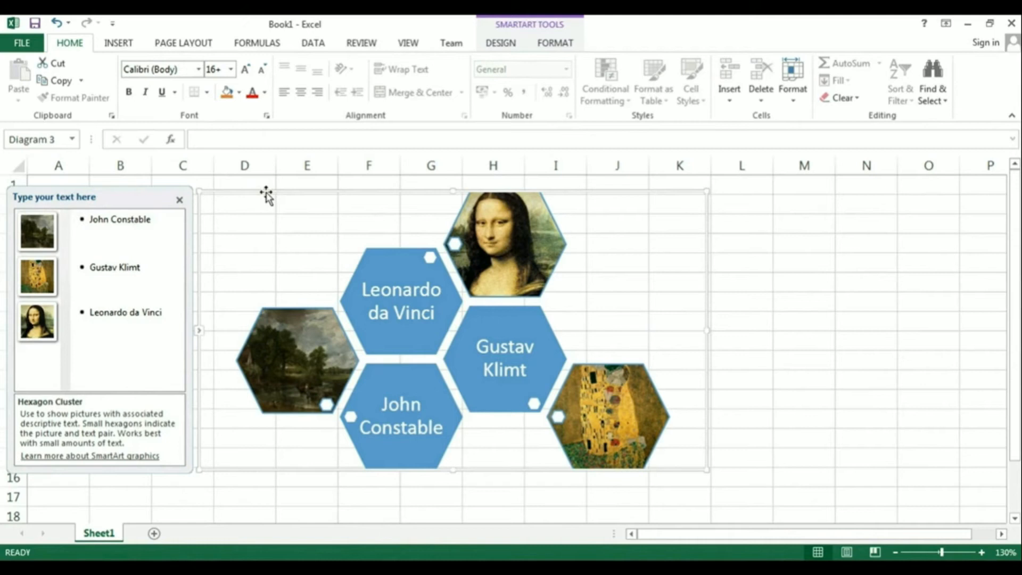
# Examine the SmartArt frame's fill and line, effects, and size and properties settings in the Format Shape pane
pyautogui.rightClick(265, 194)
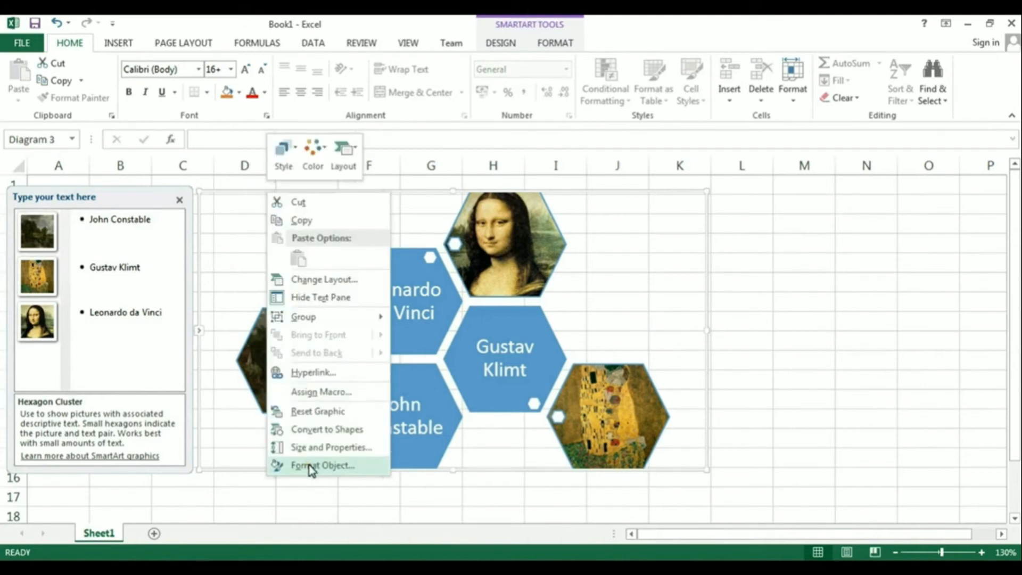
pyautogui.click(312, 466)
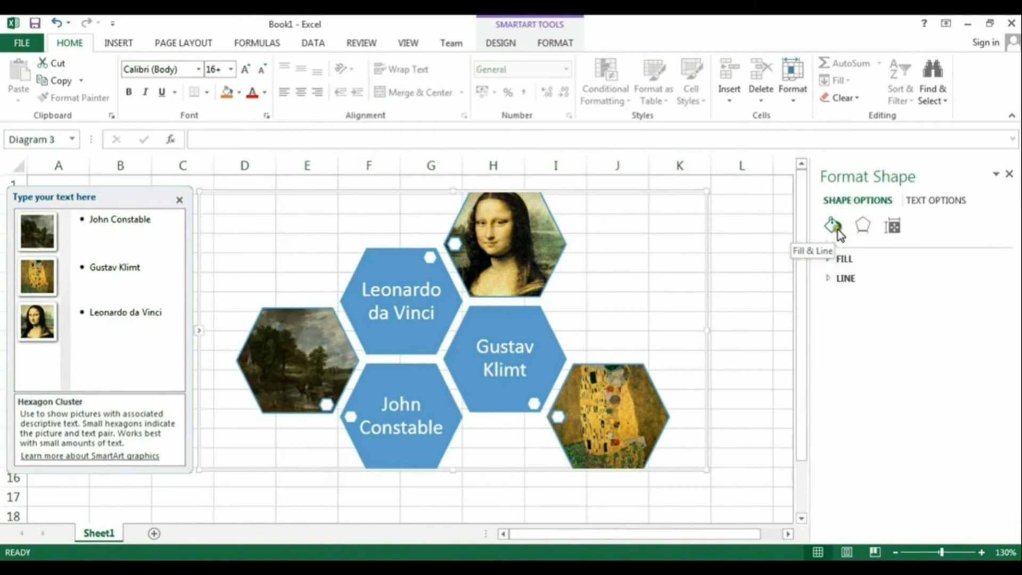
pyautogui.click(860, 227)
pyautogui.click(893, 227)
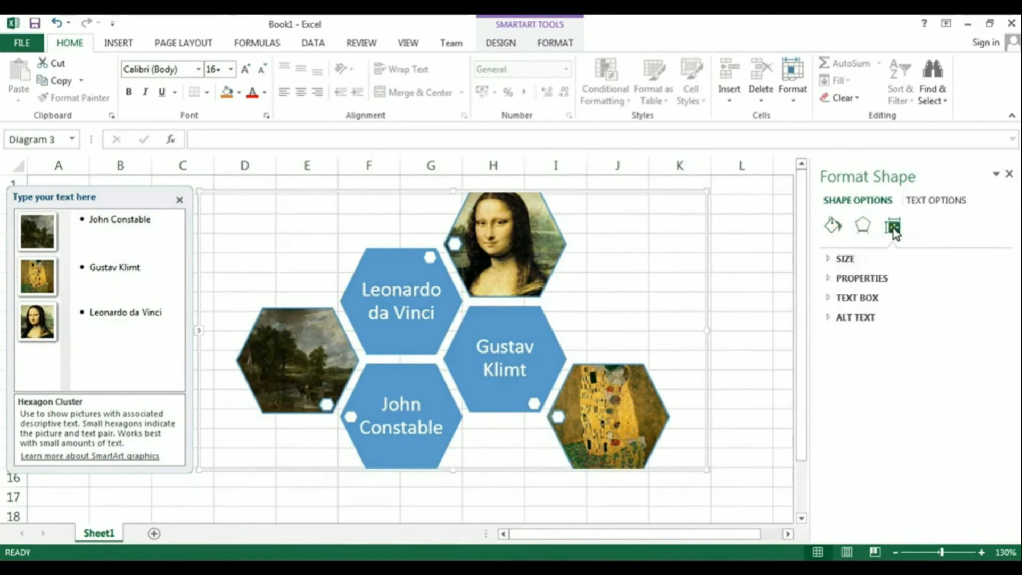
pyautogui.click(831, 260)
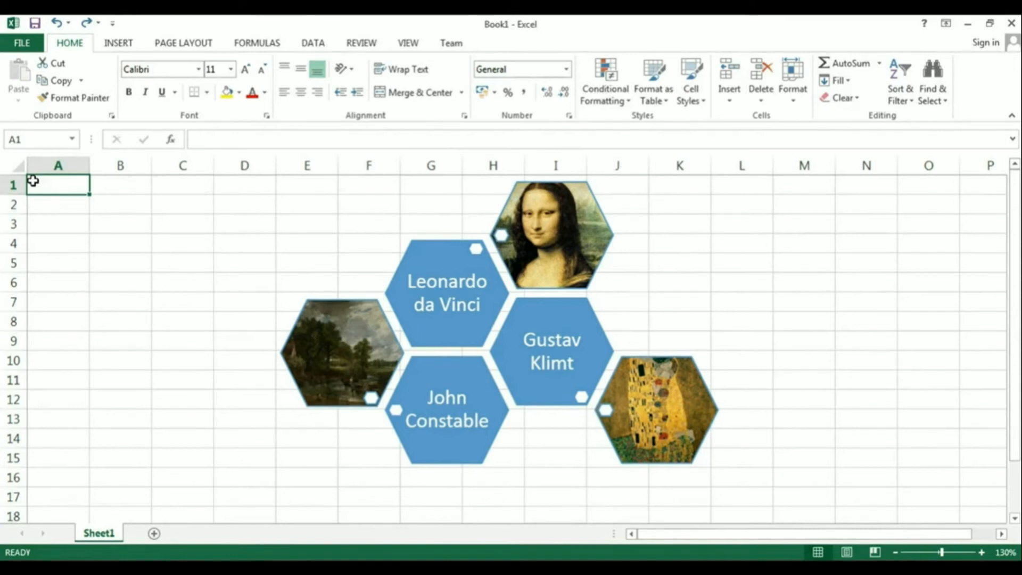
# Preview alternative SmartArt layouts such as Bubble Picture List for the graphic, keeping the Hexagon Cluster layout
pyautogui.click(341, 248)
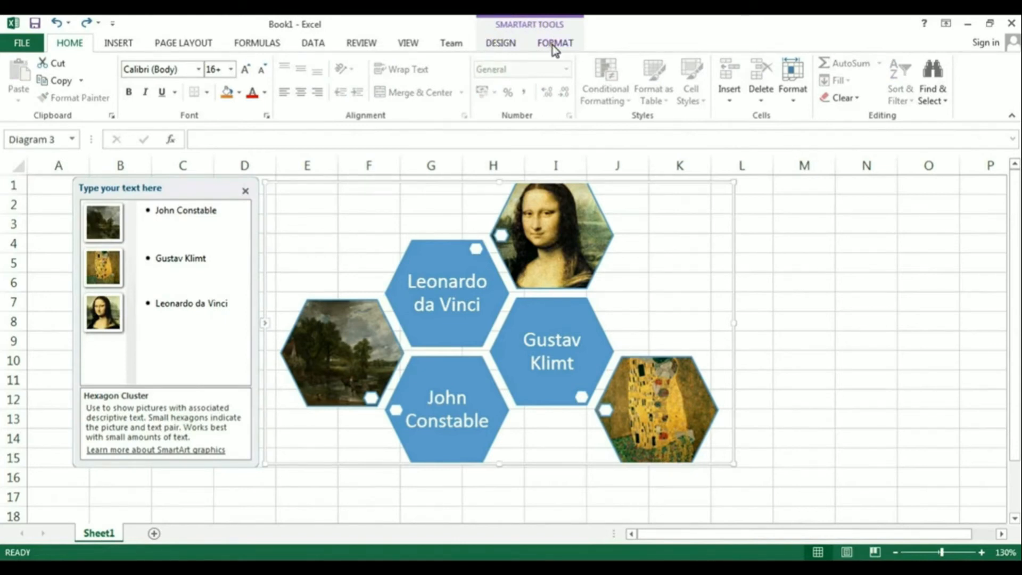
pyautogui.click(531, 27)
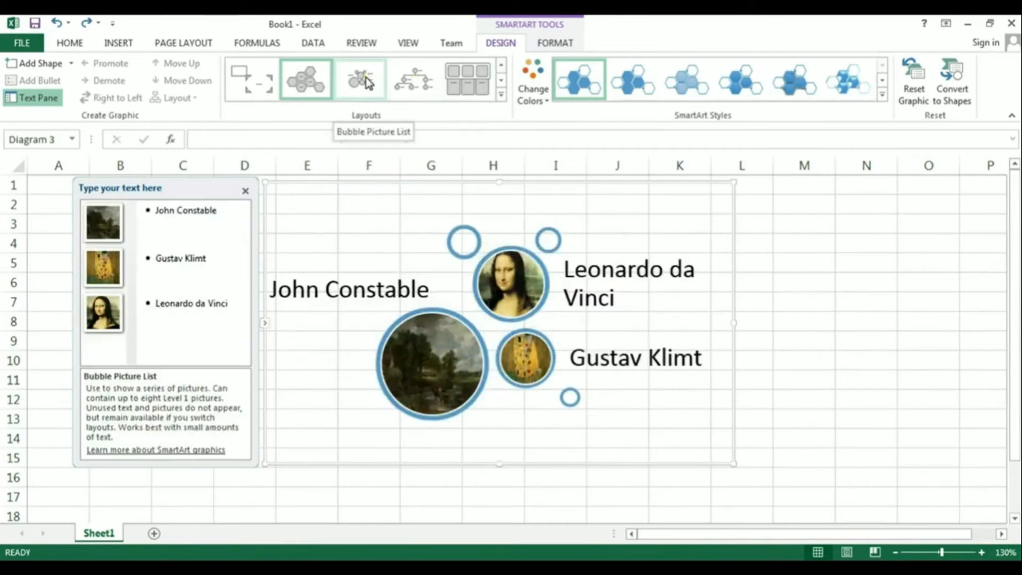
pyautogui.click(499, 96)
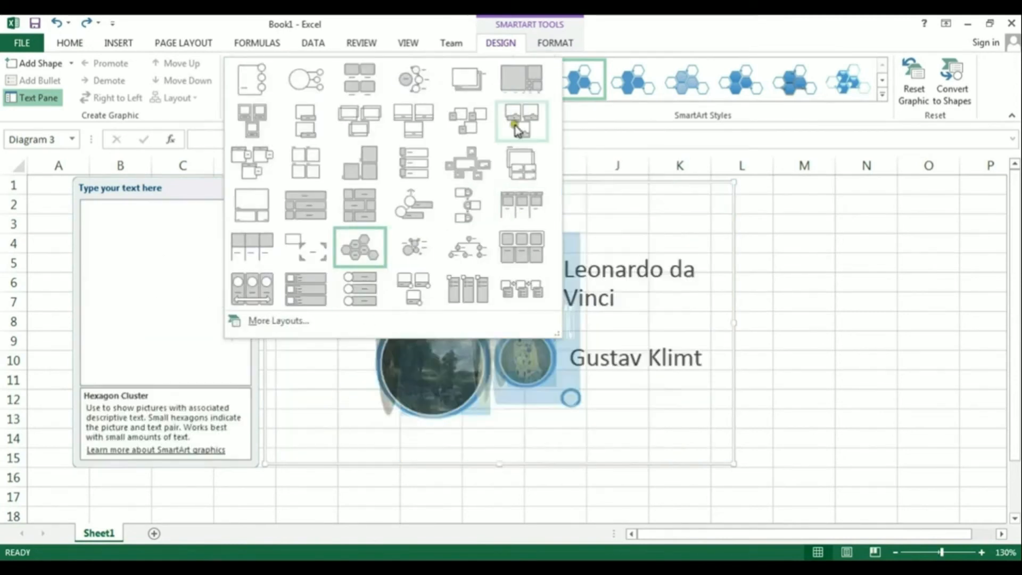
pyautogui.click(439, 25)
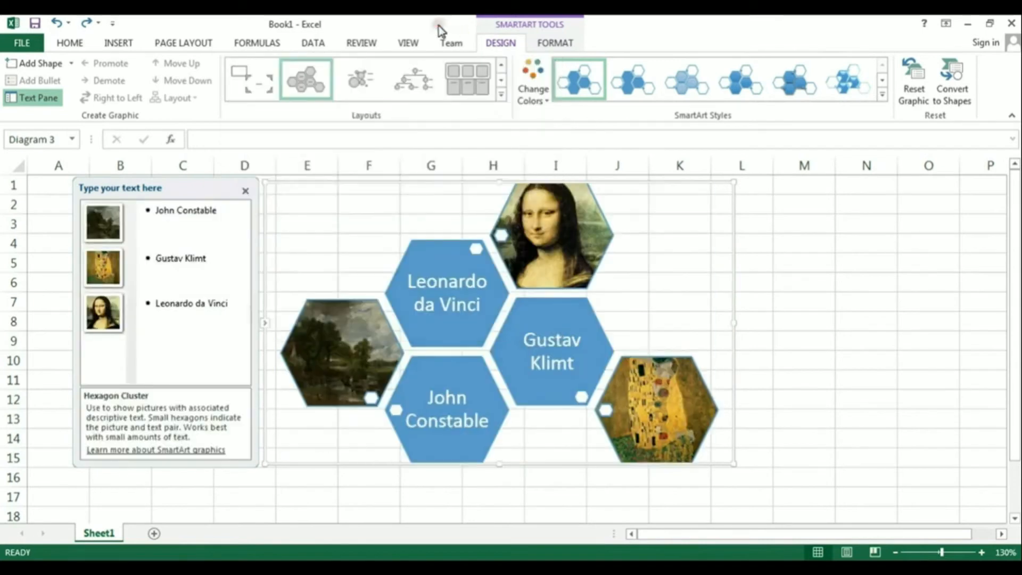
# Recolor the SmartArt graphic with the Colorful variation that combines blue, green and yellow hexagons
pyautogui.click(550, 86)
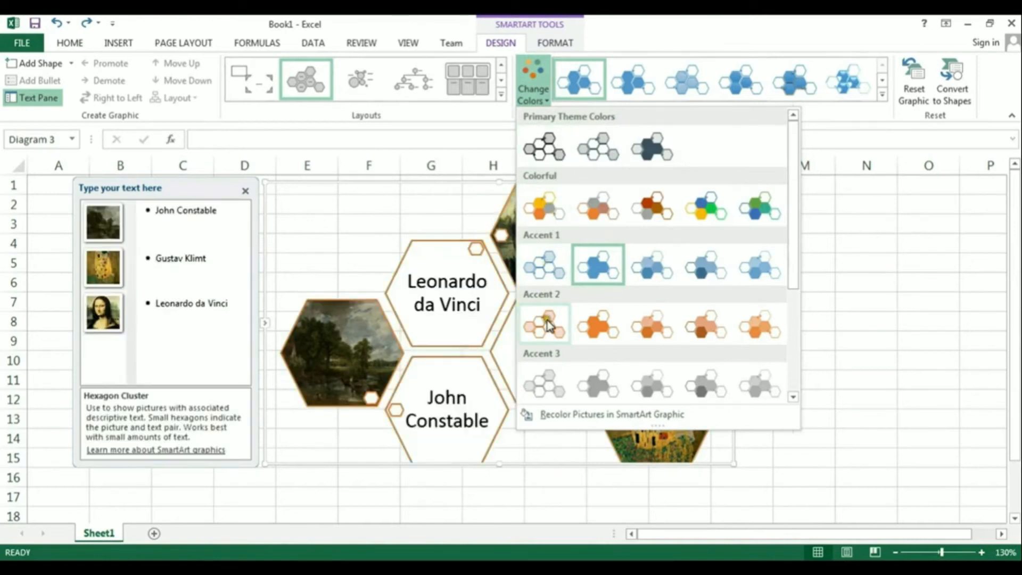
pyautogui.click(717, 216)
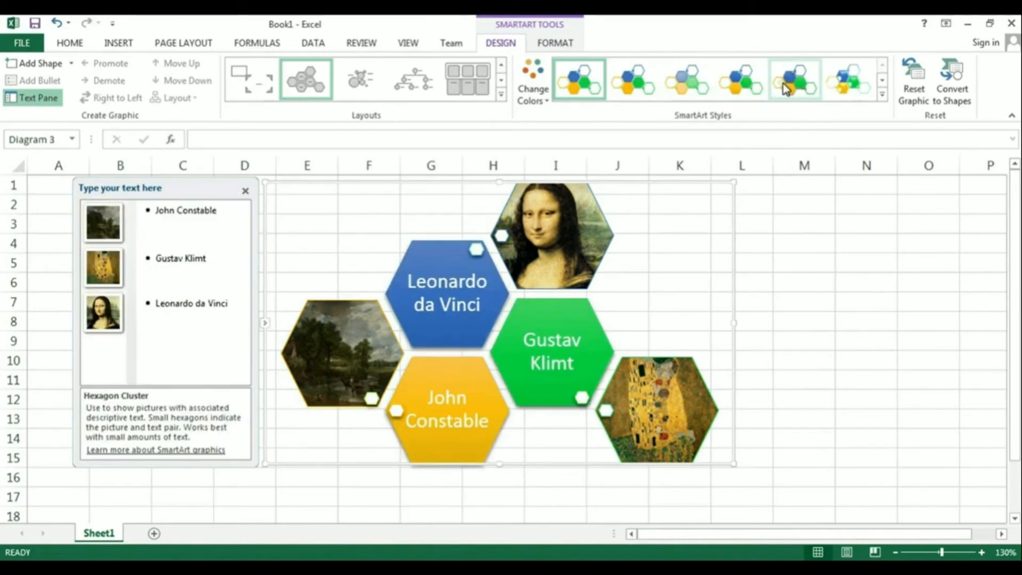
# Apply the glossy 3-D SmartArt style with bright bevelled edges to the hexagon graphic
pyautogui.click(843, 90)
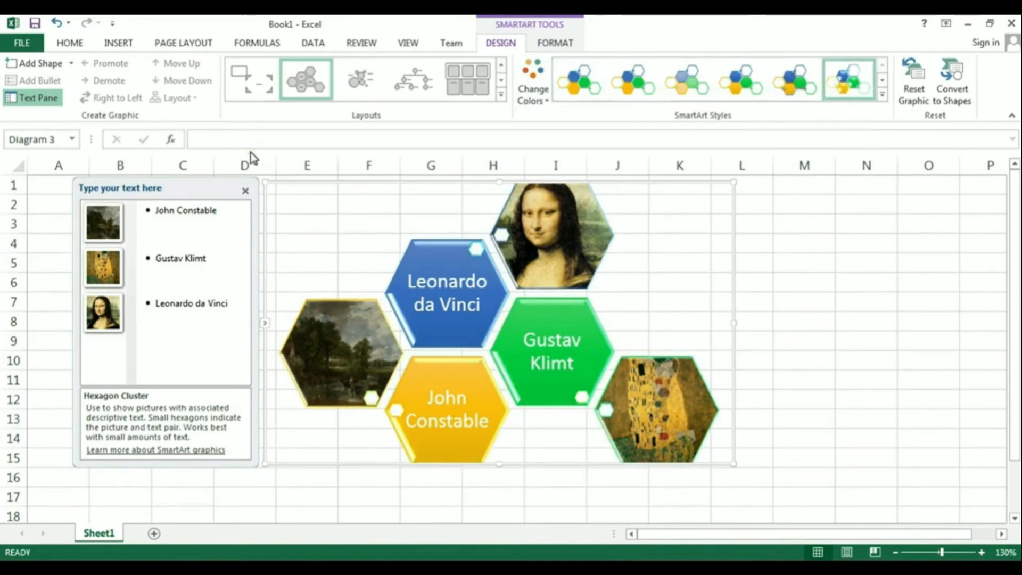
# Try adding a new empty hexagon pair after Leonardo da Vinci in the SmartArt graphic, and undo the addition
pyautogui.click(71, 64)
pyautogui.click(37, 81)
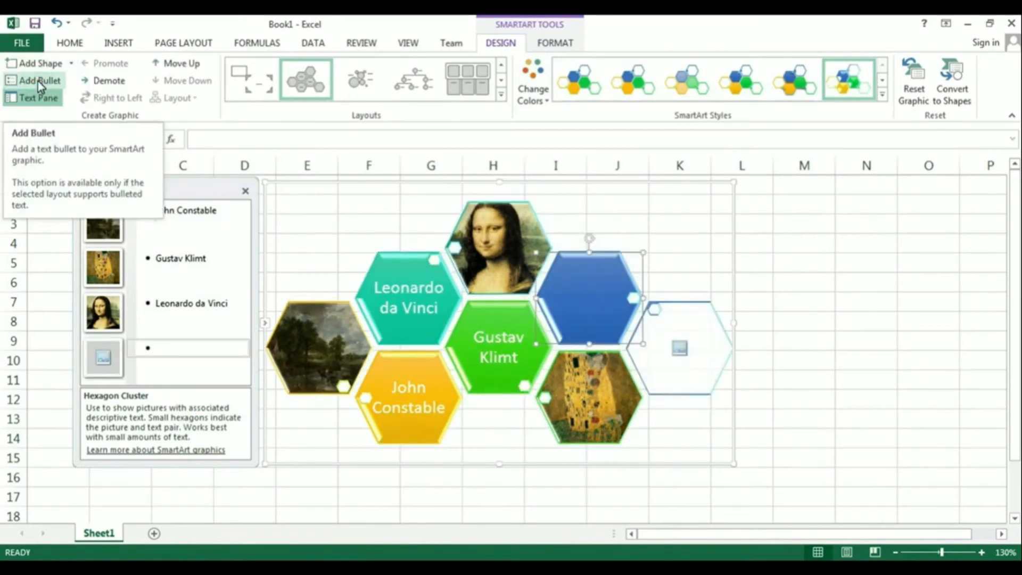
pyautogui.click(57, 23)
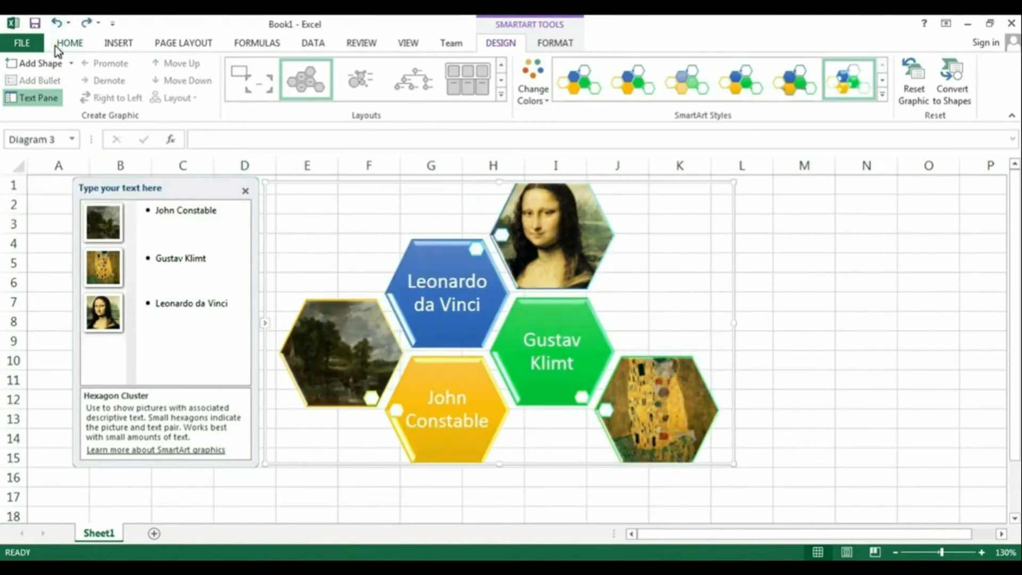
# Apply the second preset shape effect to all hexagons in the SmartArt graphic
pyautogui.click(556, 44)
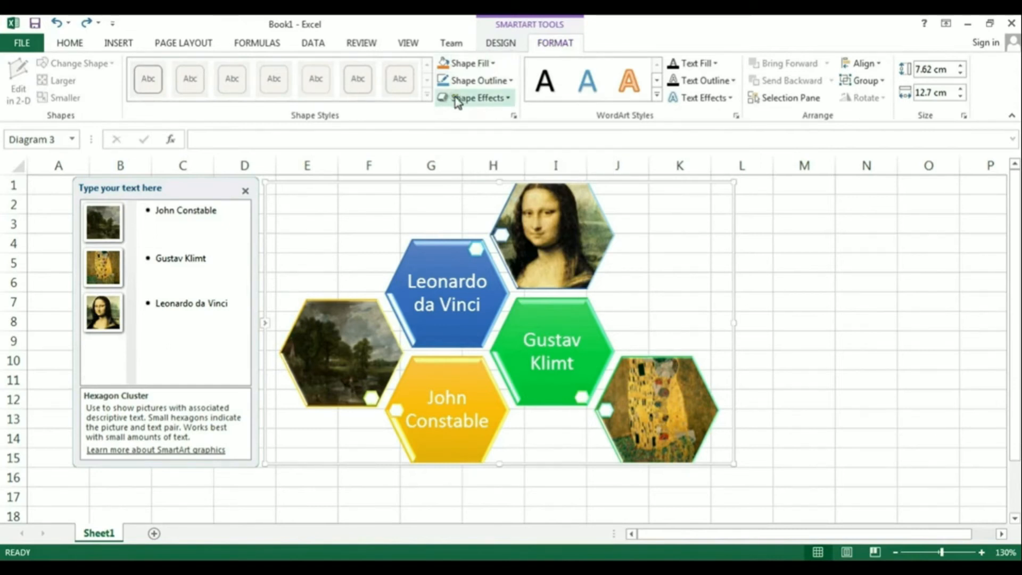
pyautogui.click(507, 98)
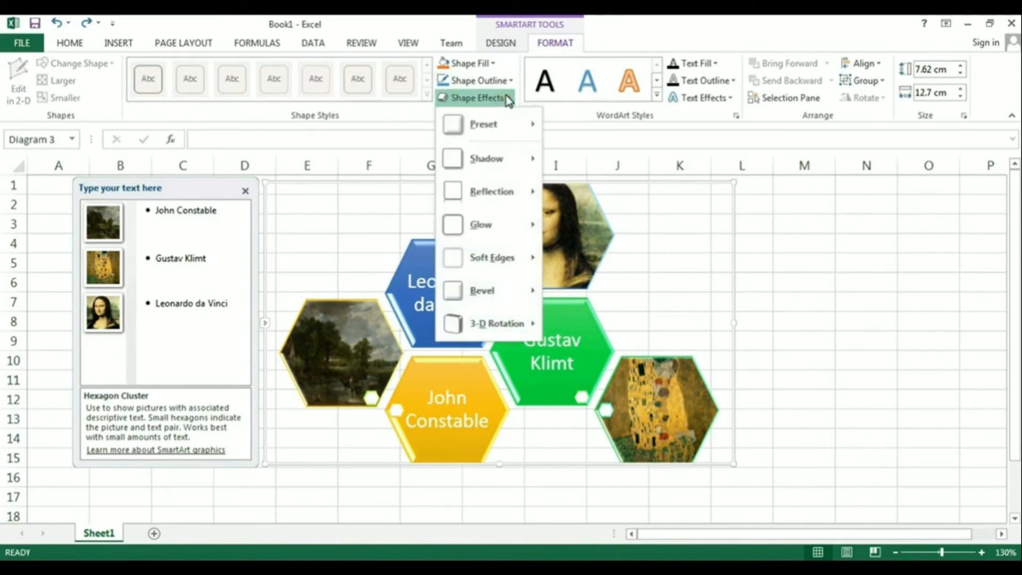
pyautogui.moveTo(482, 124)
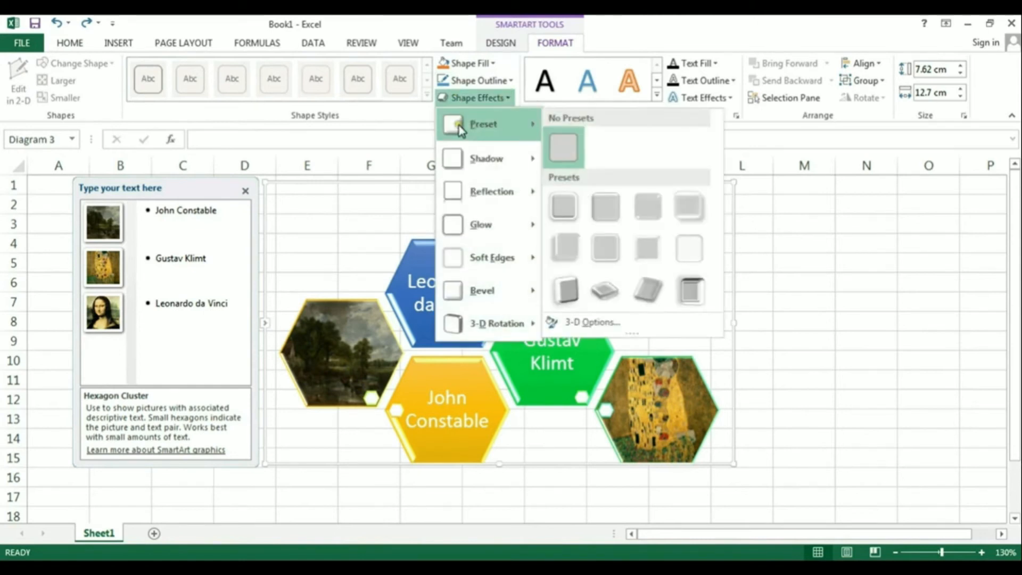
pyautogui.click(616, 218)
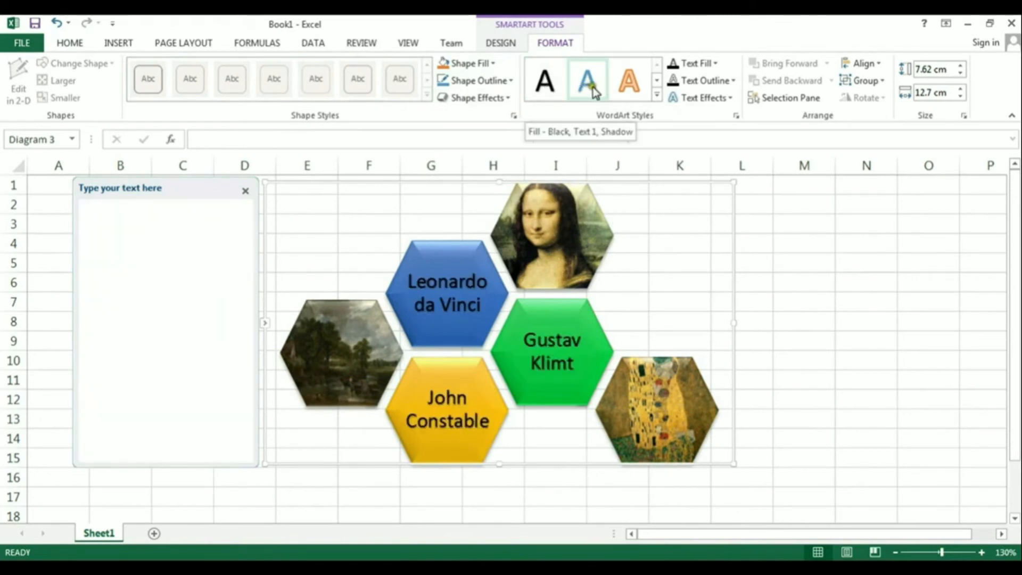
# Try the orange Accent 2 WordArt style on the hexagon labels, and settle on the white fill with blue outline
pyautogui.click(629, 91)
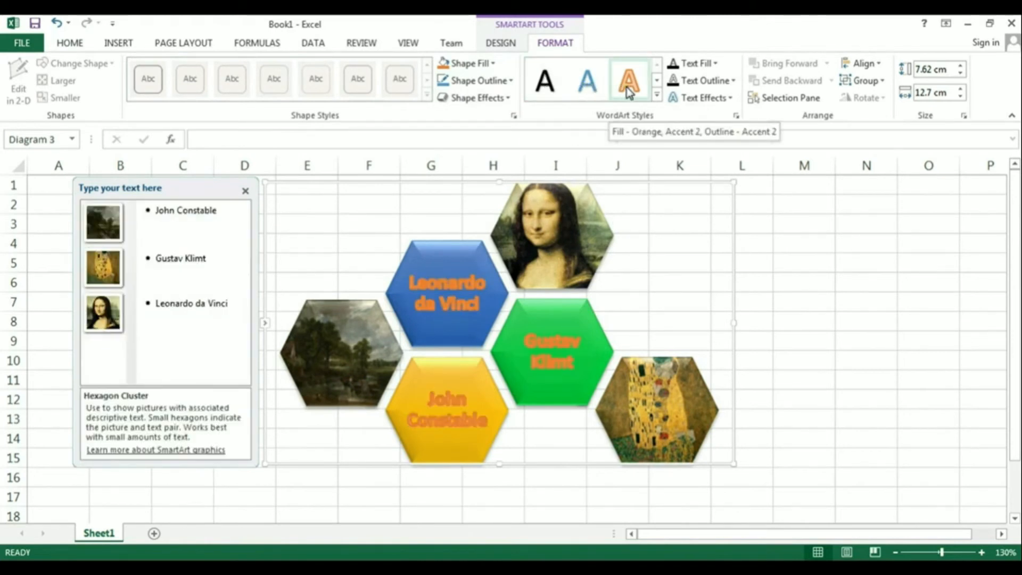
pyautogui.click(658, 95)
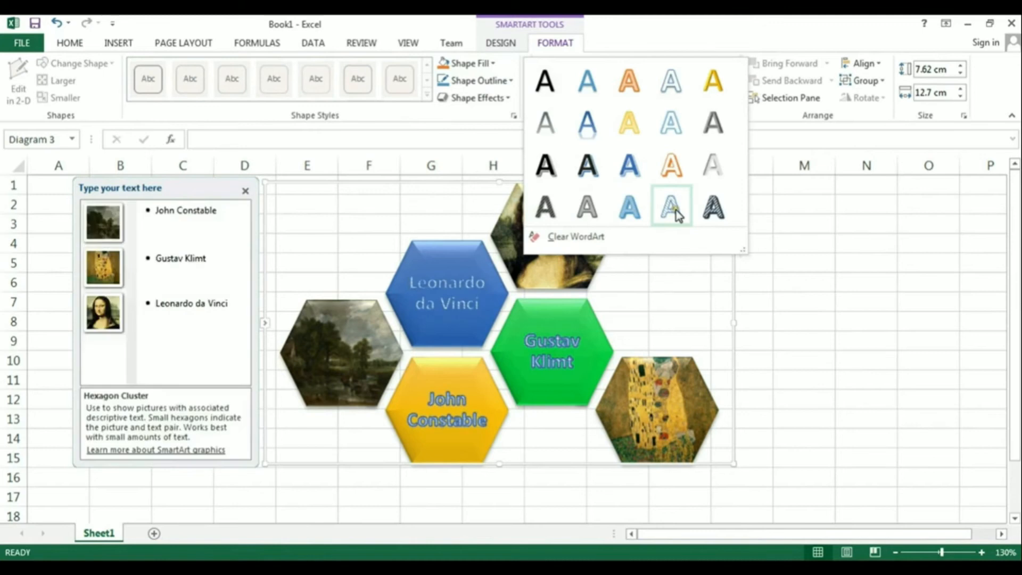
pyautogui.click(675, 84)
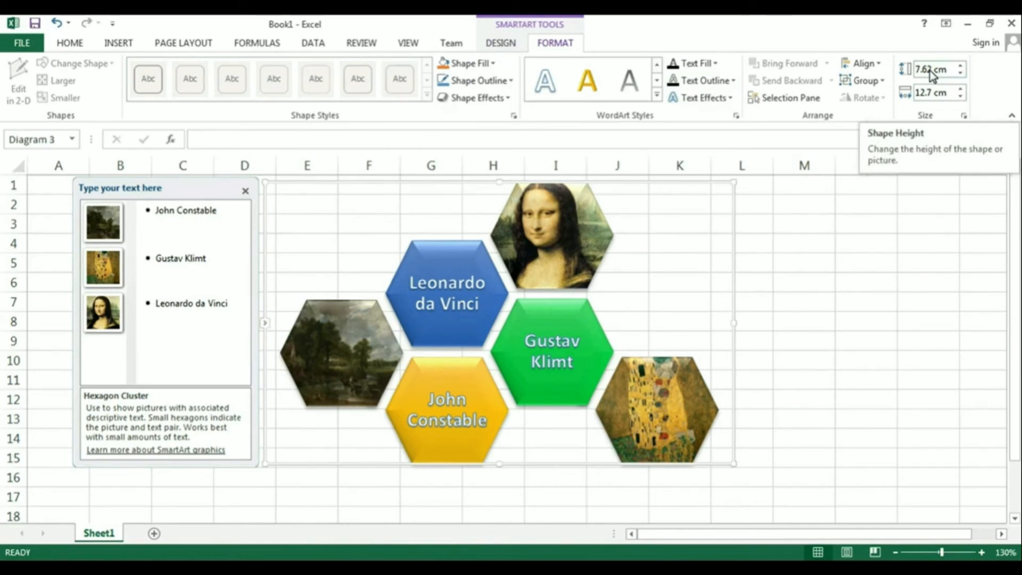
# Review the SmartArt frame's fill and line, effects and size settings in the Format Shape pane, and close the pane
pyautogui.rightClick(693, 184)
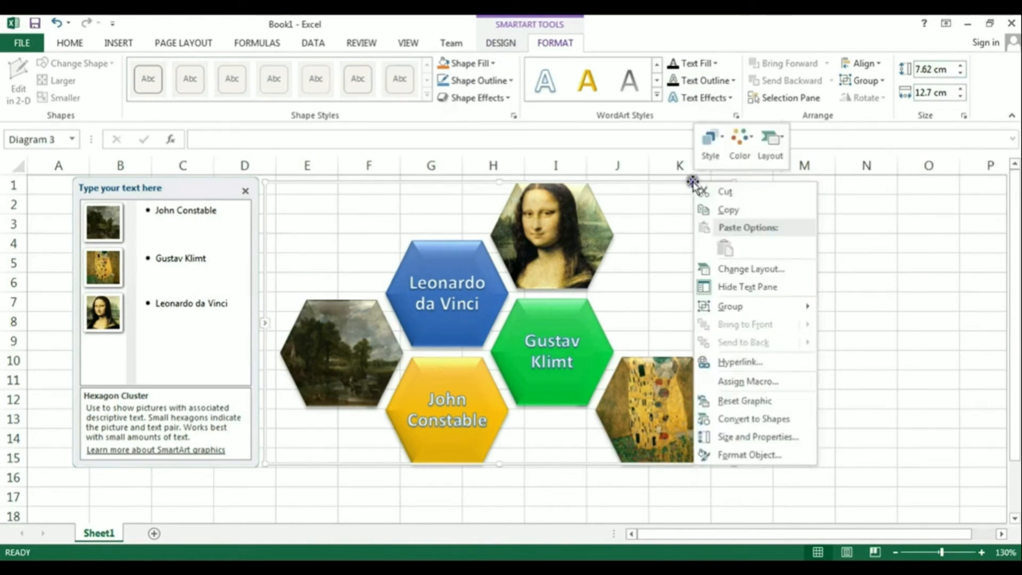
pyautogui.click(733, 456)
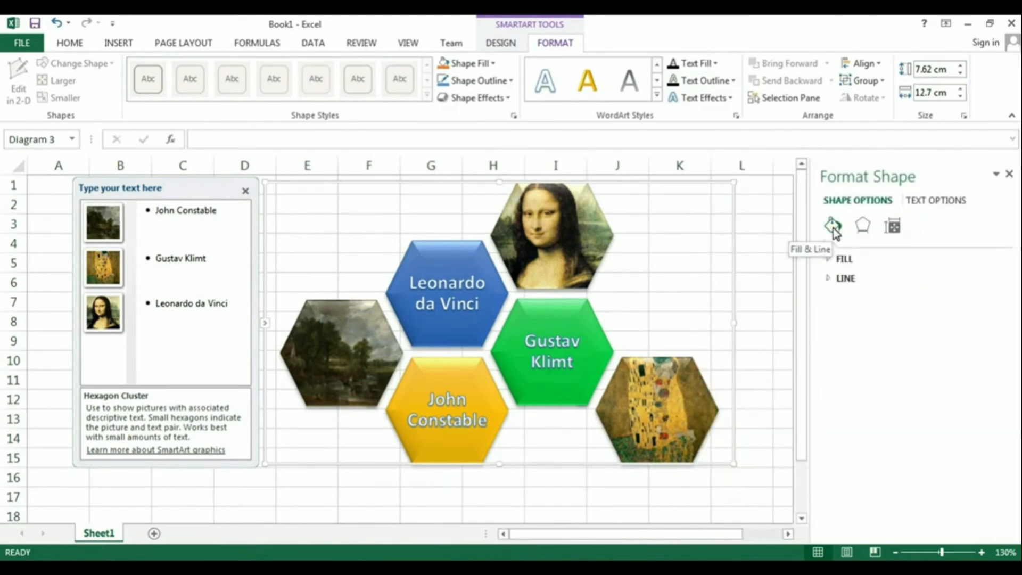
pyautogui.click(863, 229)
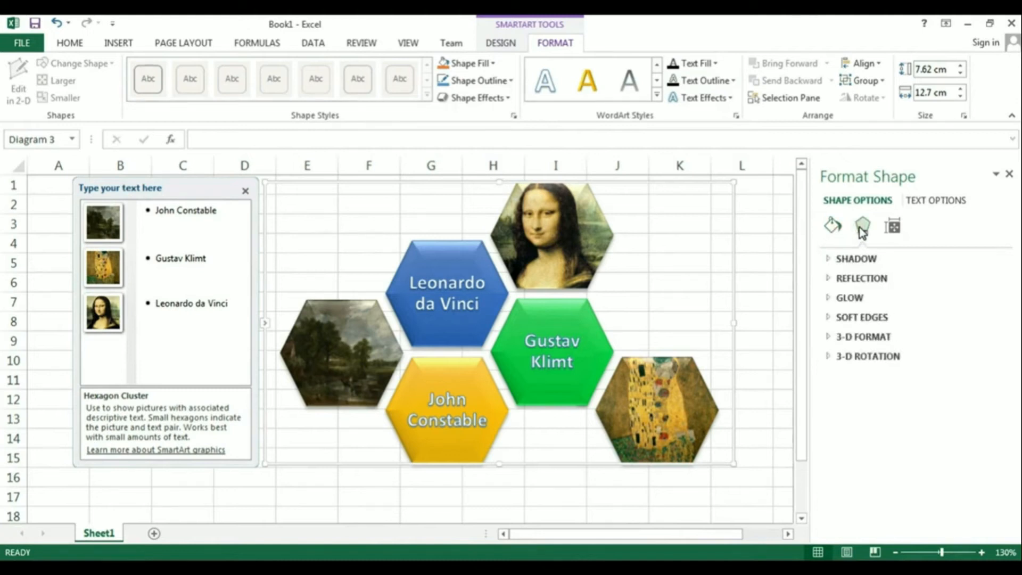
pyautogui.click(894, 227)
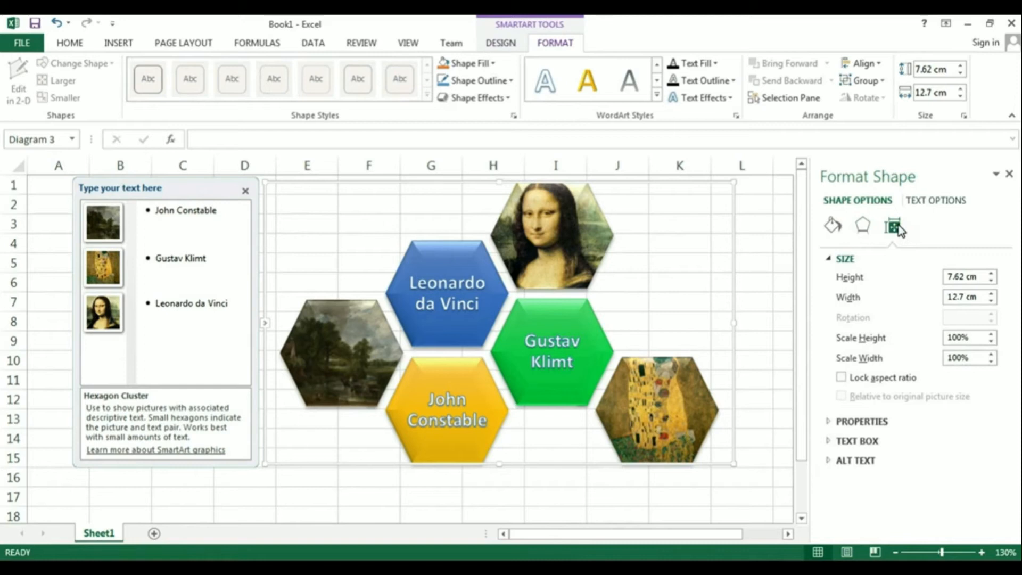
pyautogui.click(1011, 174)
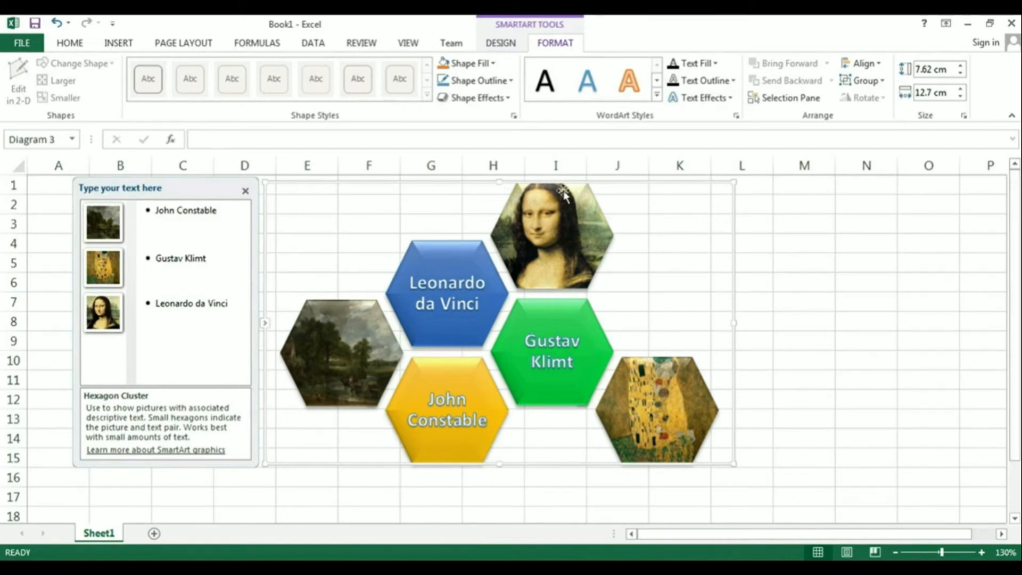
# Select the Mona Lisa picture, the Leonardo da Vinci hexagon and its label text one after another within the graphic
pyautogui.click(552, 222)
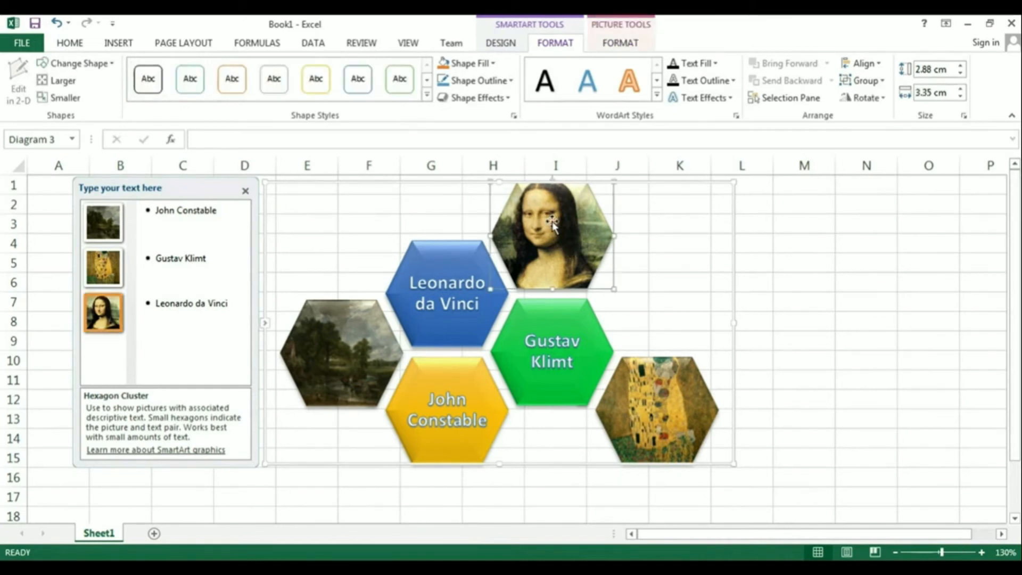
pyautogui.click(443, 262)
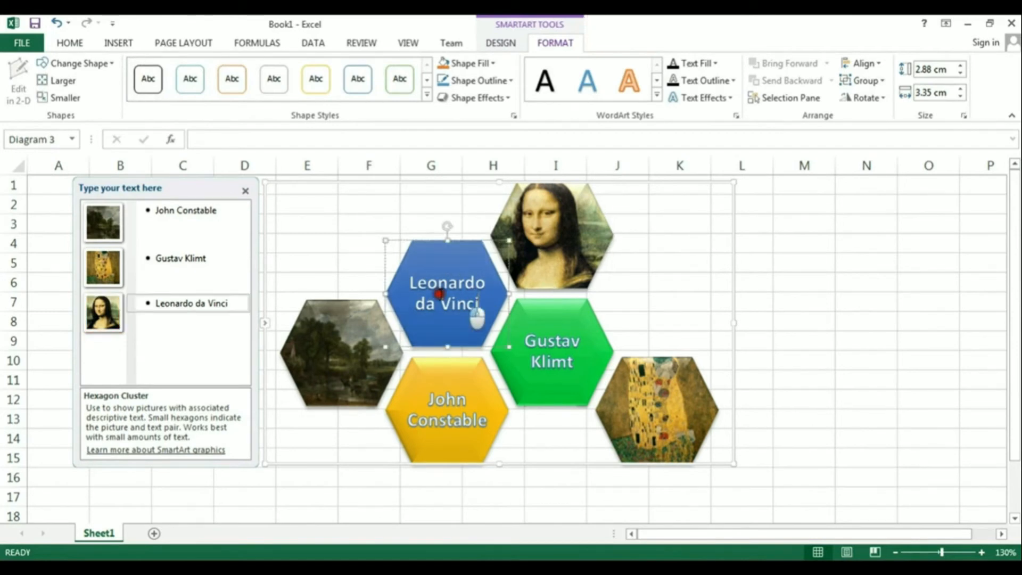
pyautogui.moveTo(478, 301); pyautogui.dragTo(416, 284)
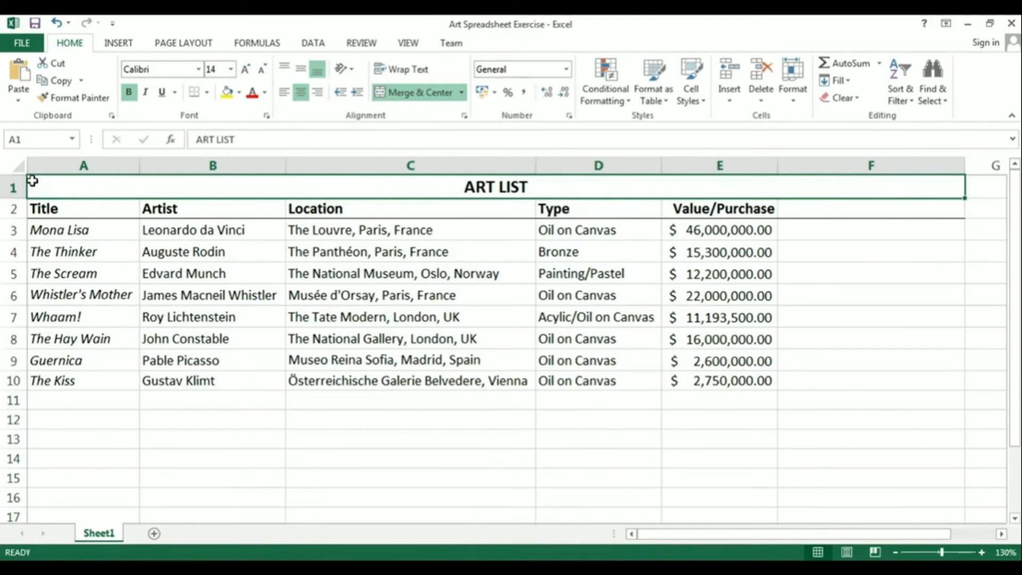
# In the Art Spreadsheet Exercise workbook, insert the recommended Clustered Column chart from the Title and Value/Purchase data in A2:A10 and E2:E10
pyautogui.hotkey('ctrl', 'z')
pyautogui.moveTo(93, 210); pyautogui.dragTo(96, 381)
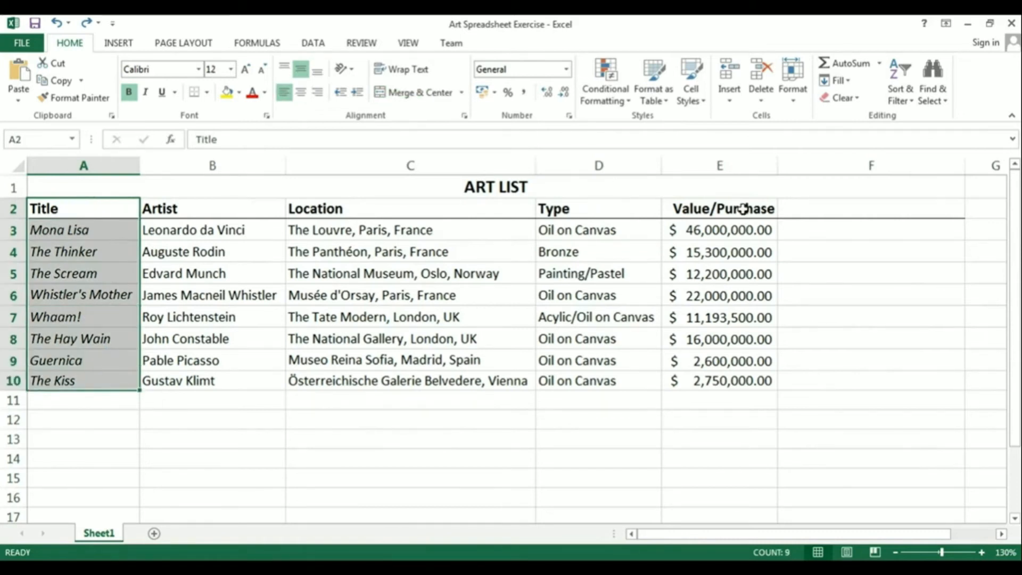
pyautogui.moveTo(744, 209); pyautogui.dragTo(741, 375)
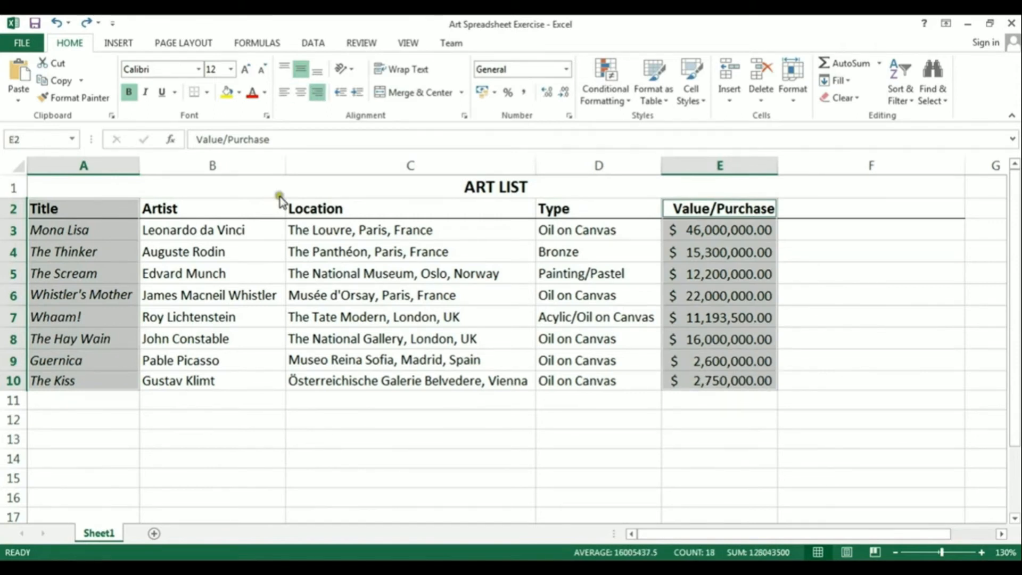
pyautogui.click(118, 45)
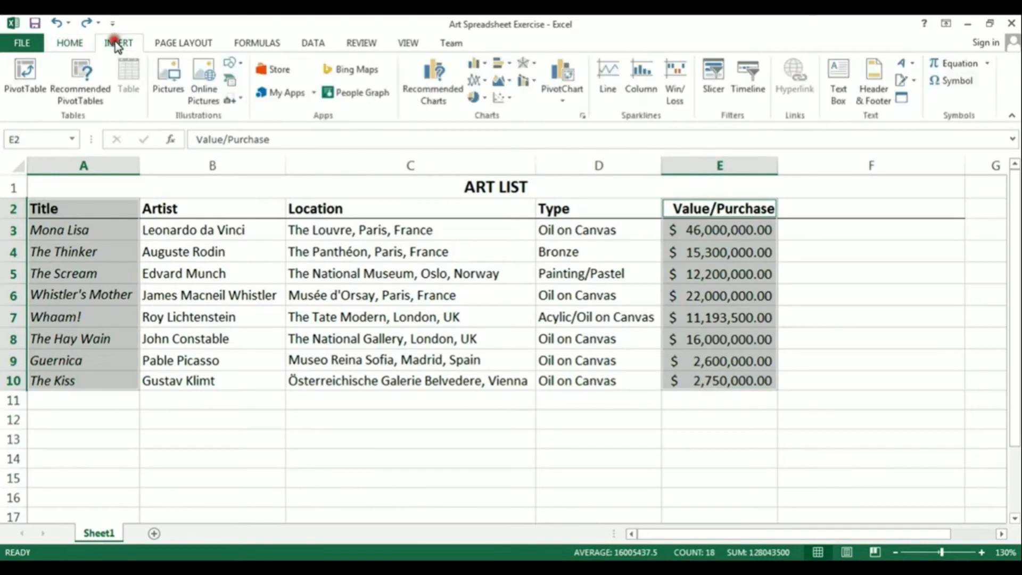
pyautogui.click(430, 75)
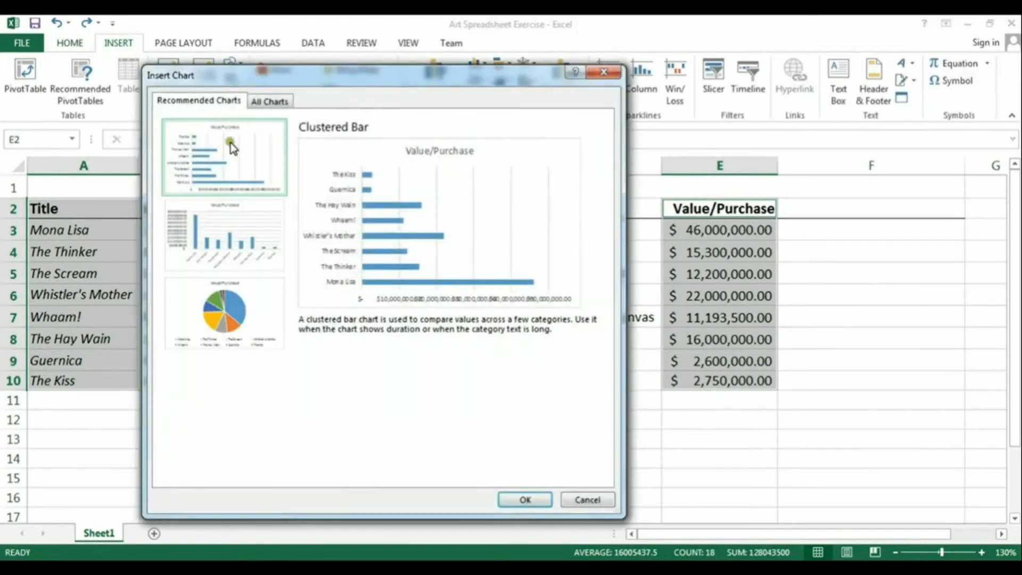
pyautogui.click(230, 248)
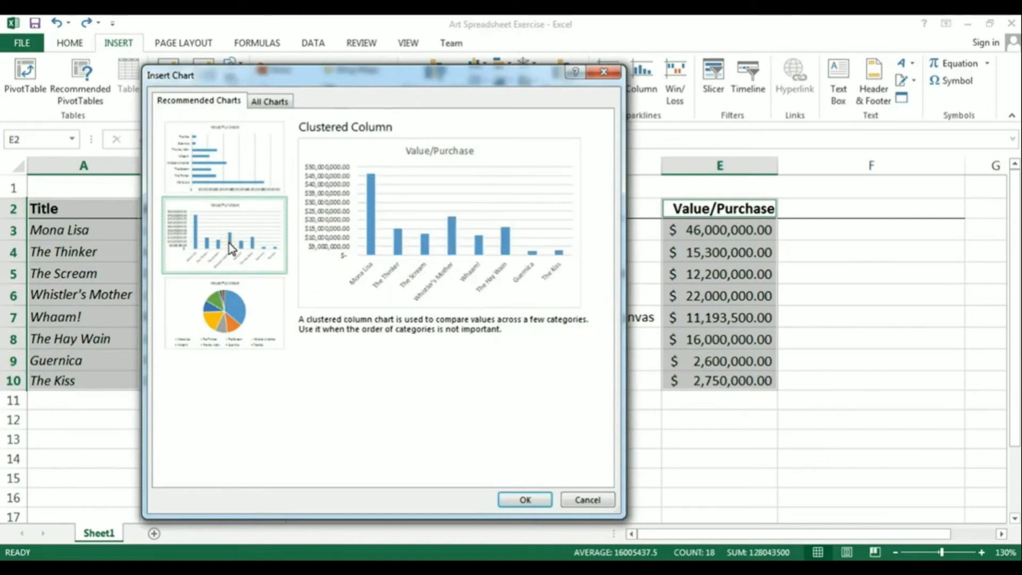
pyautogui.click(523, 495)
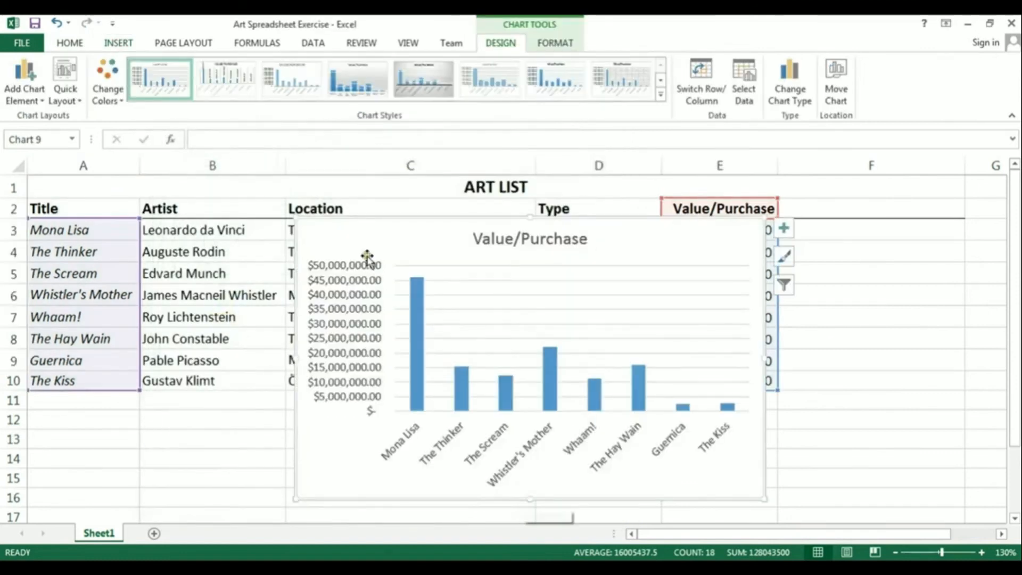
# Move the chart to the sheet's upper-left corner at A1 and enlarge it to reach column F and row 16
pyautogui.moveTo(361, 235); pyautogui.dragTo(100, 199)
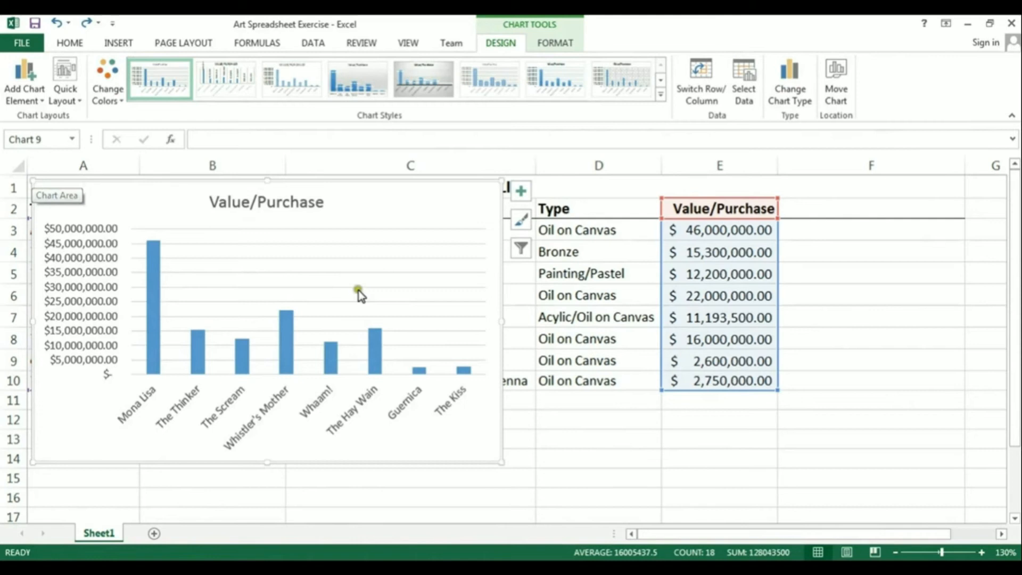
pyautogui.moveTo(501, 322); pyautogui.dragTo(799, 321)
pyautogui.moveTo(417, 462); pyautogui.dragTo(417, 510)
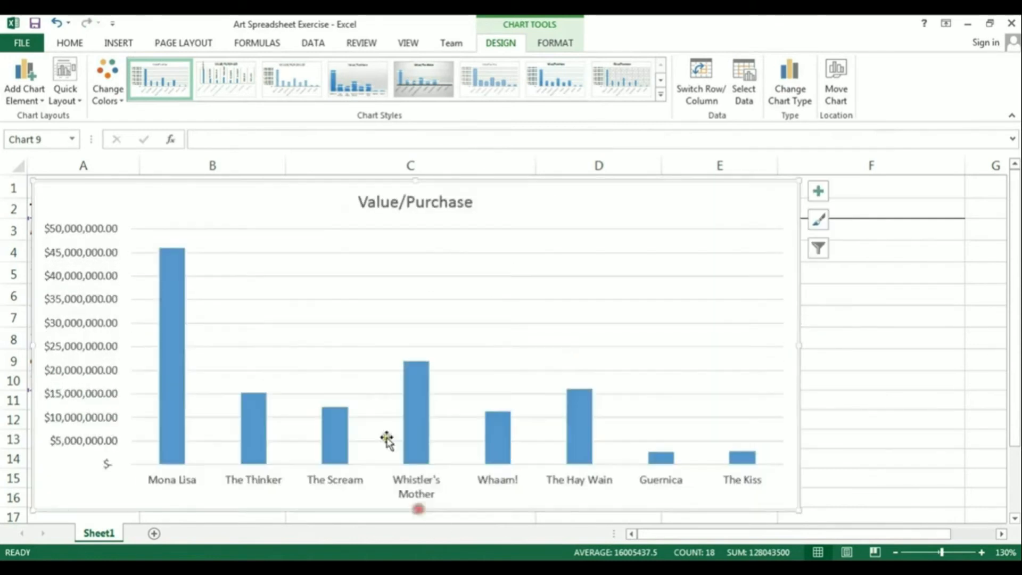
# Apply the dark grey gradient chart style to the column chart and delete its horizontal gridlines
pyautogui.click(660, 95)
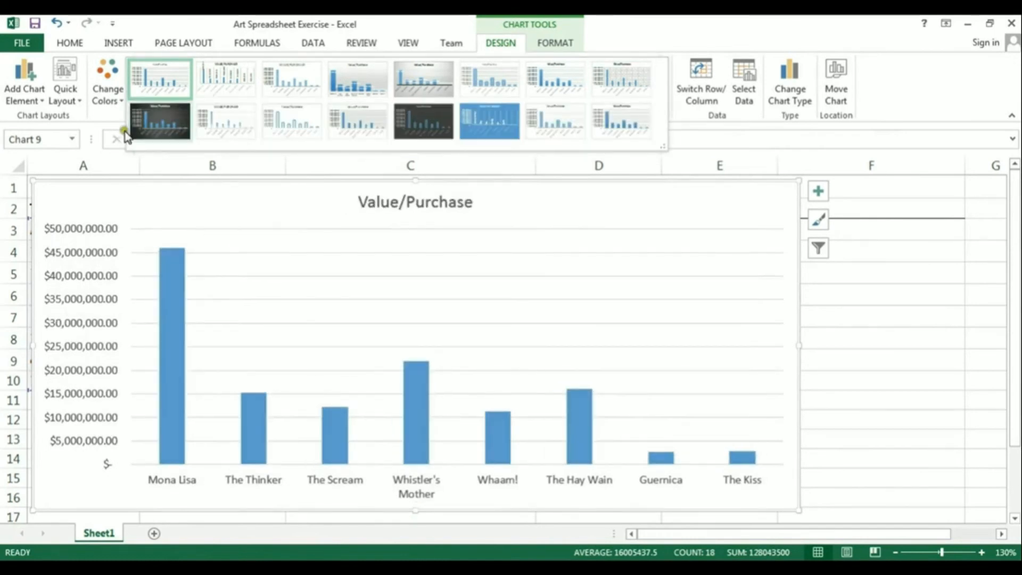
pyautogui.click(152, 124)
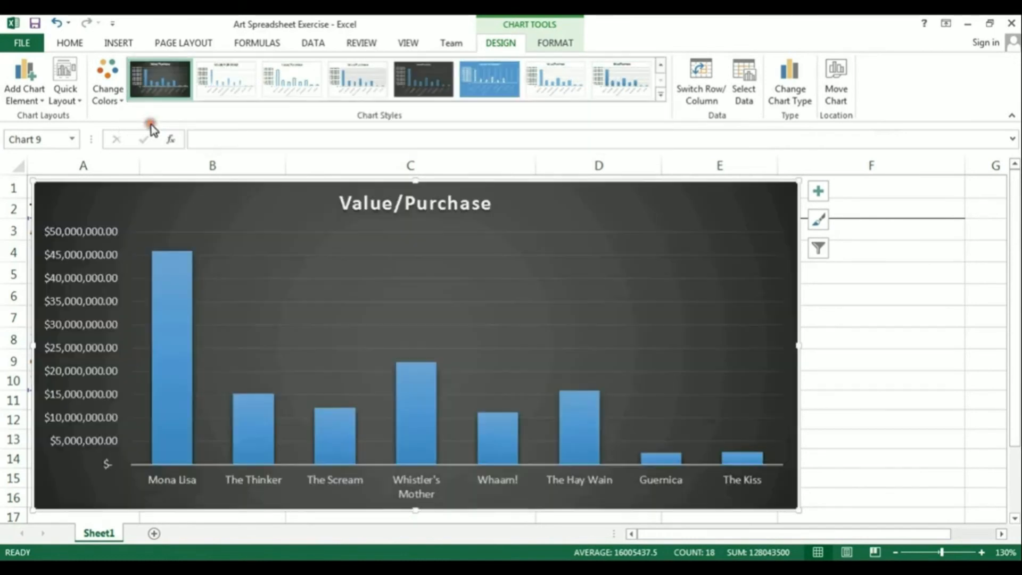
pyautogui.click(251, 233)
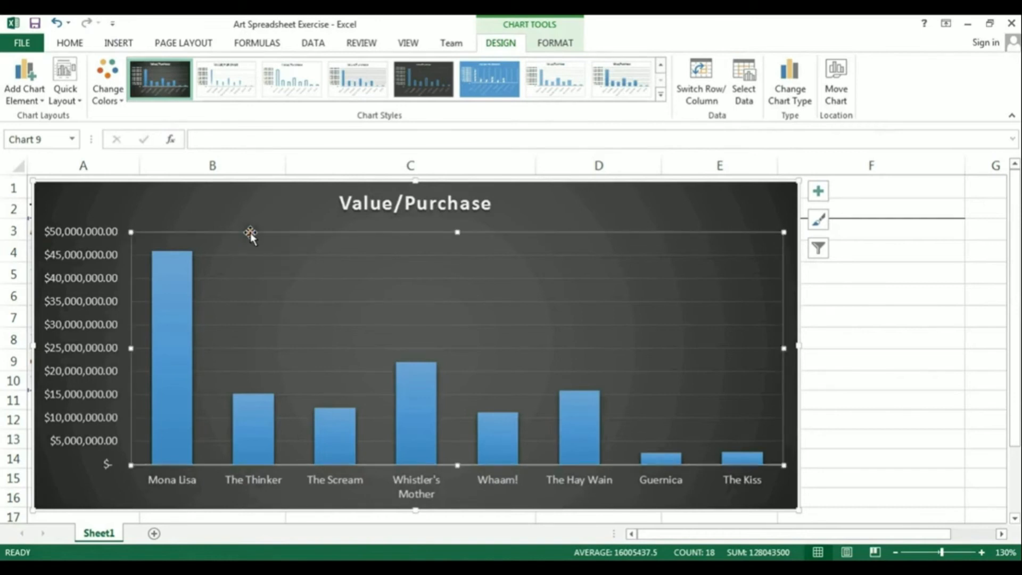
pyautogui.click(250, 253)
pyautogui.press('Delete')
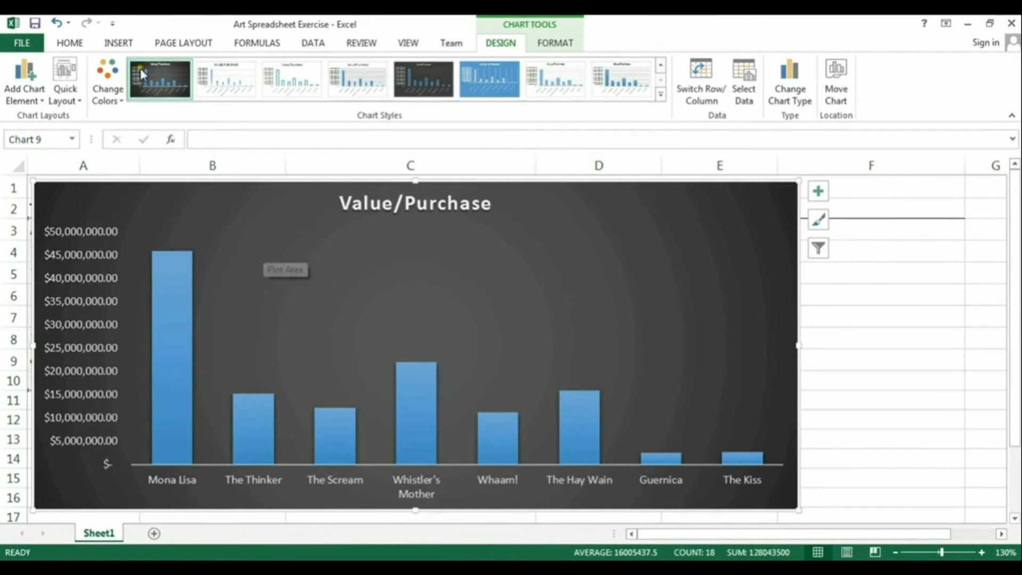
# Draw a text box in the chart above the Hay Wain, Guernica and Kiss columns, and paste the copied note about fictional values
pyautogui.click(120, 44)
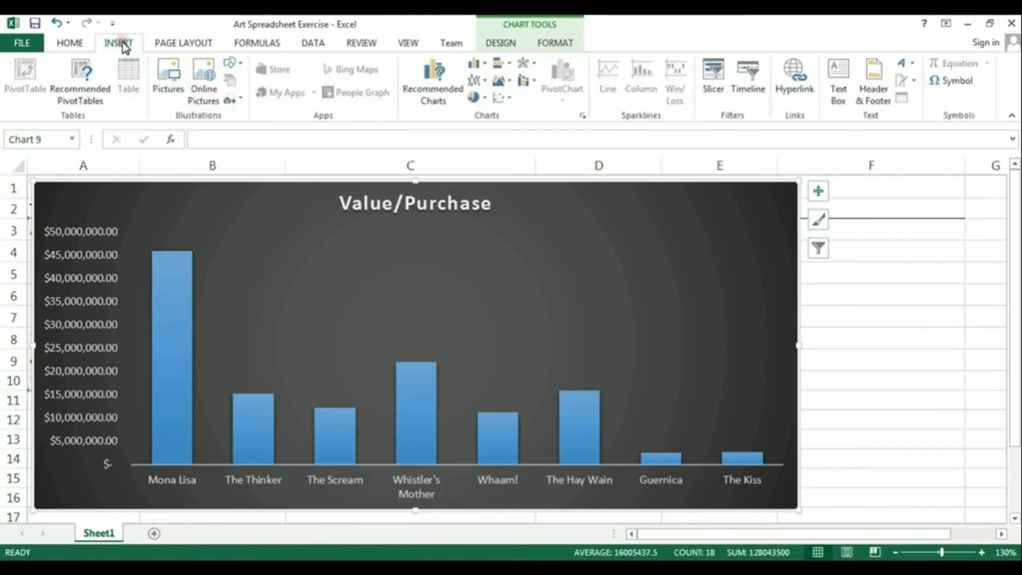
pyautogui.click(840, 89)
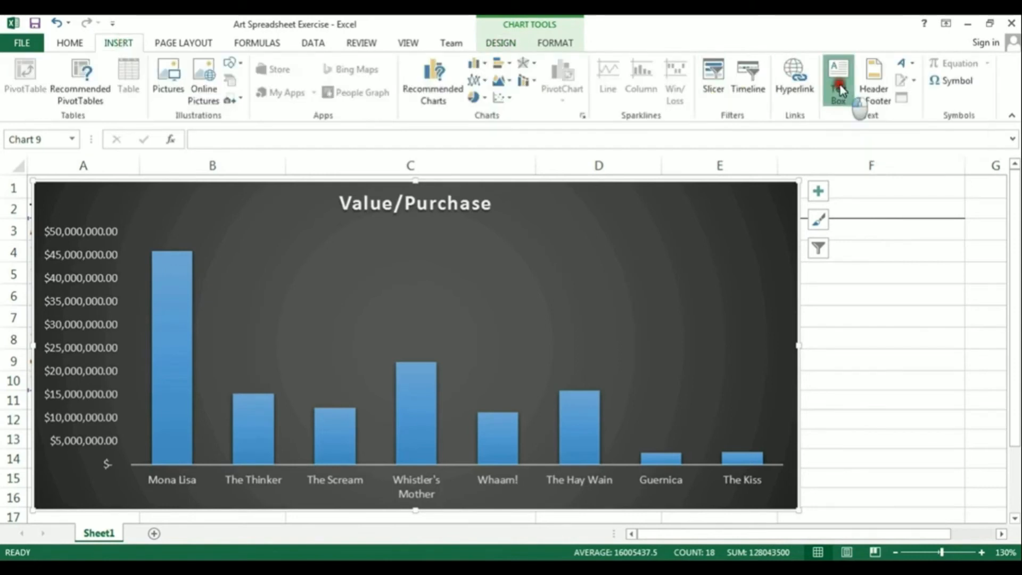
pyautogui.moveTo(542, 213)
pyautogui.mouseDown()
pyautogui.moveTo(729, 334)
pyautogui.moveTo(767, 344)
pyautogui.mouseUp()
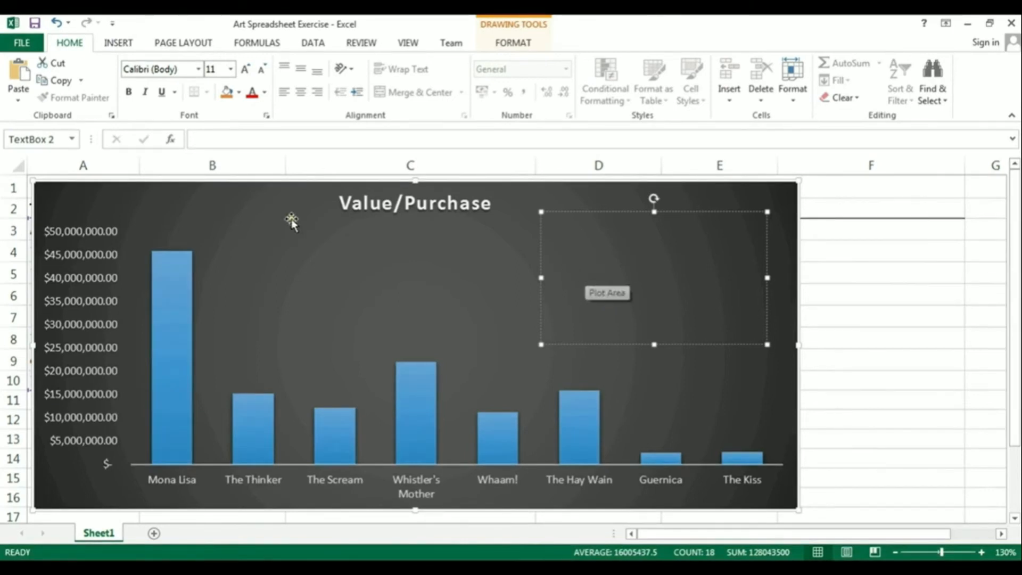
pyautogui.click(19, 70)
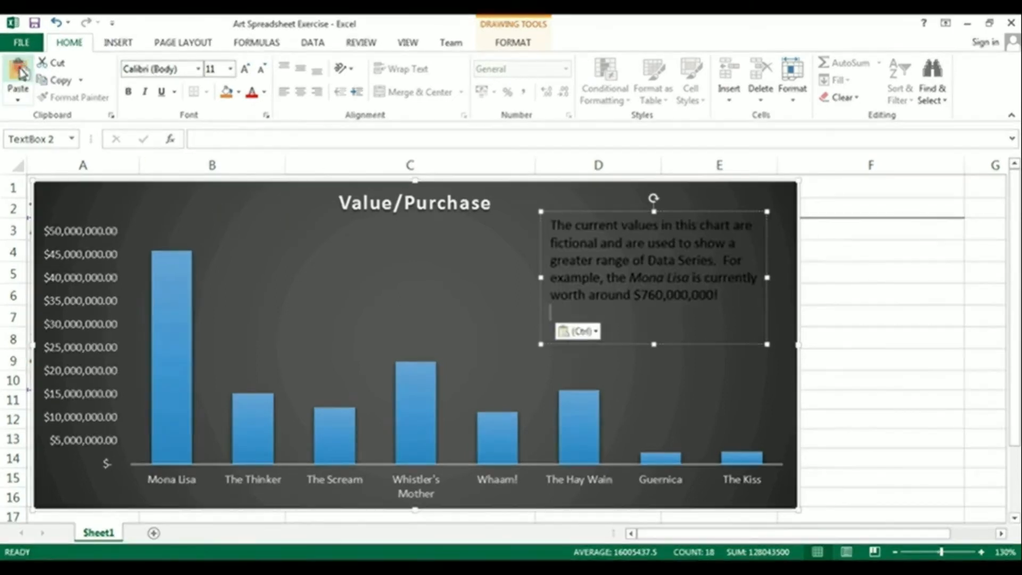
# Change the font colour of the whole note in the chart's text box to white
pyautogui.moveTo(724, 296); pyautogui.dragTo(555, 229)
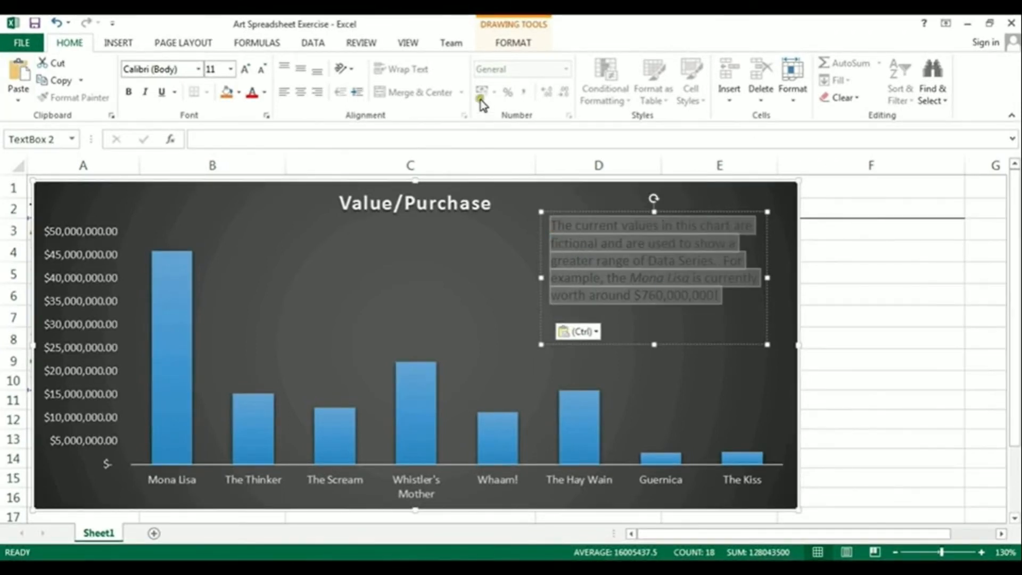
pyautogui.click(509, 47)
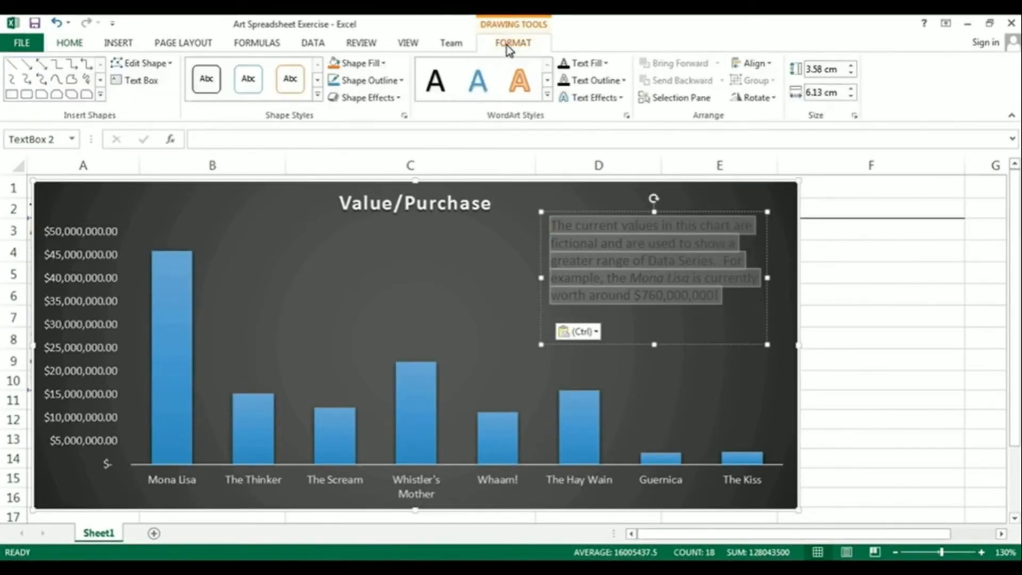
pyautogui.click(77, 47)
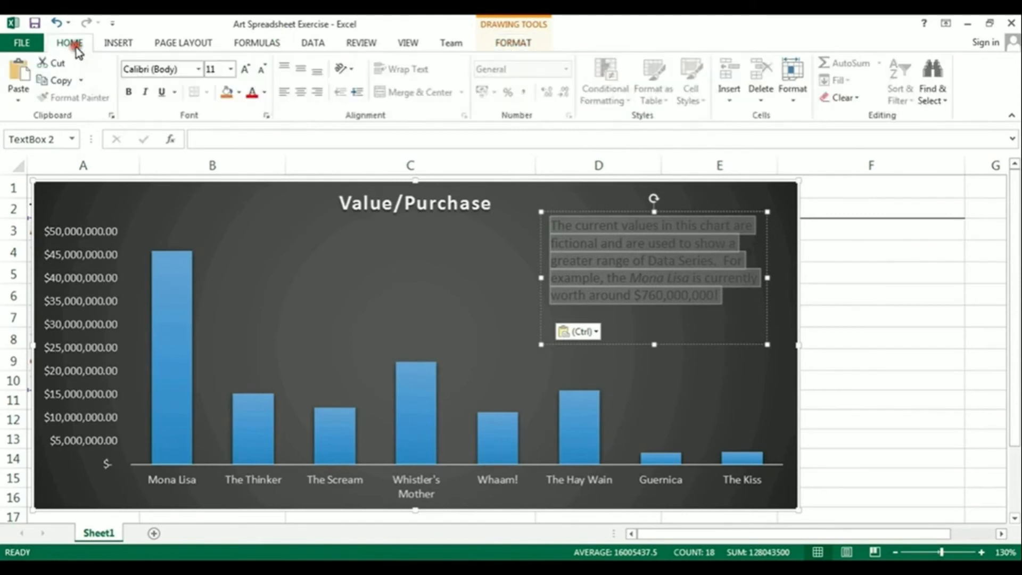
pyautogui.click(265, 93)
pyautogui.click(252, 144)
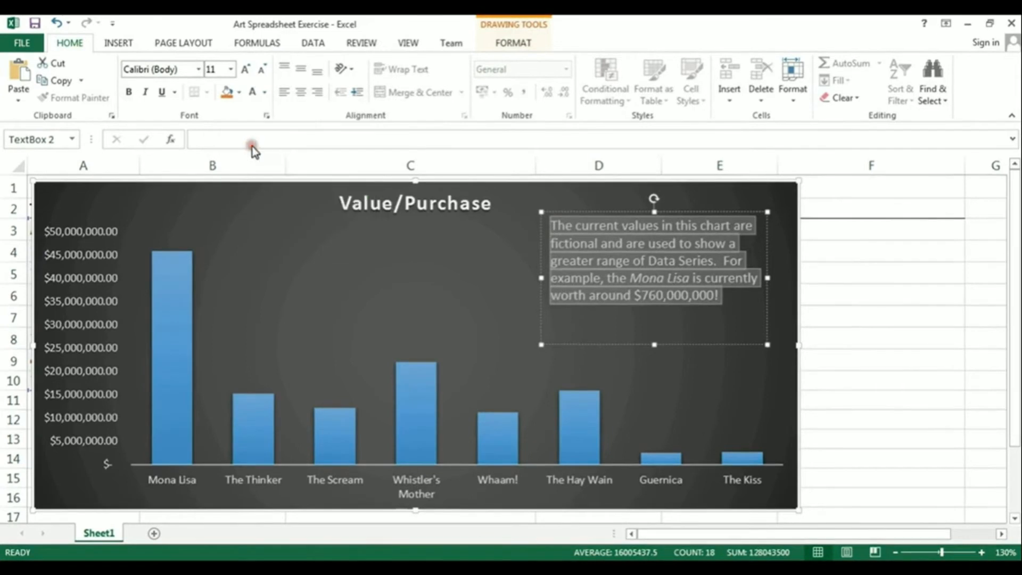
pyautogui.click(511, 294)
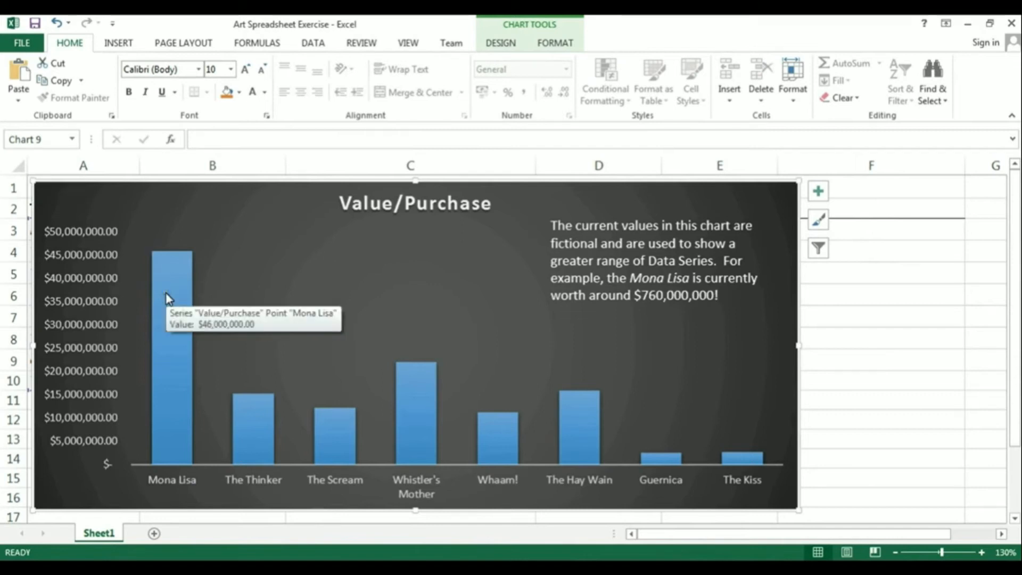
# Open the data series formatting for the chart's columns and set their fill to Picture or texture fill
pyautogui.moveTo(331, 431)
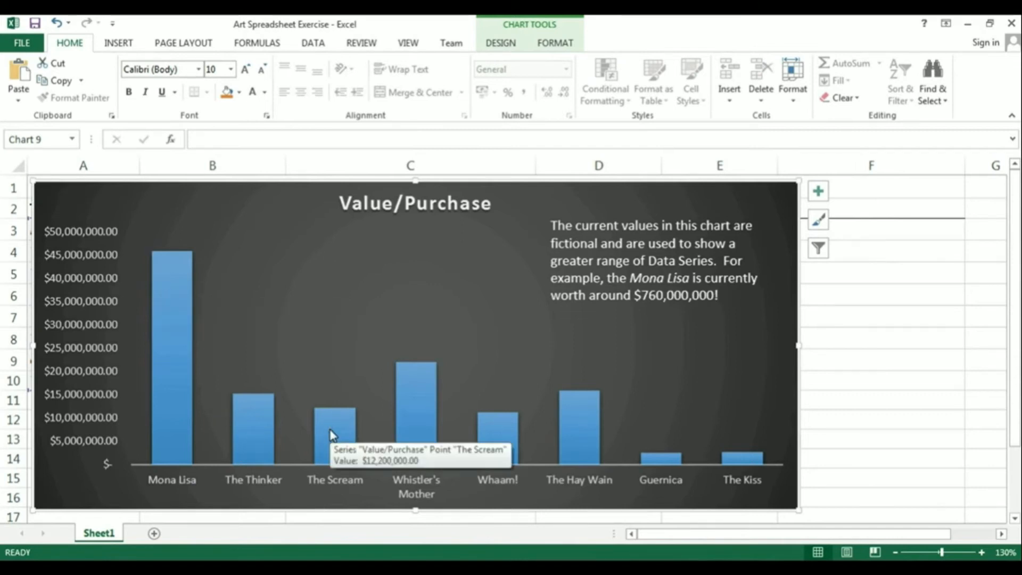
pyautogui.click(176, 326)
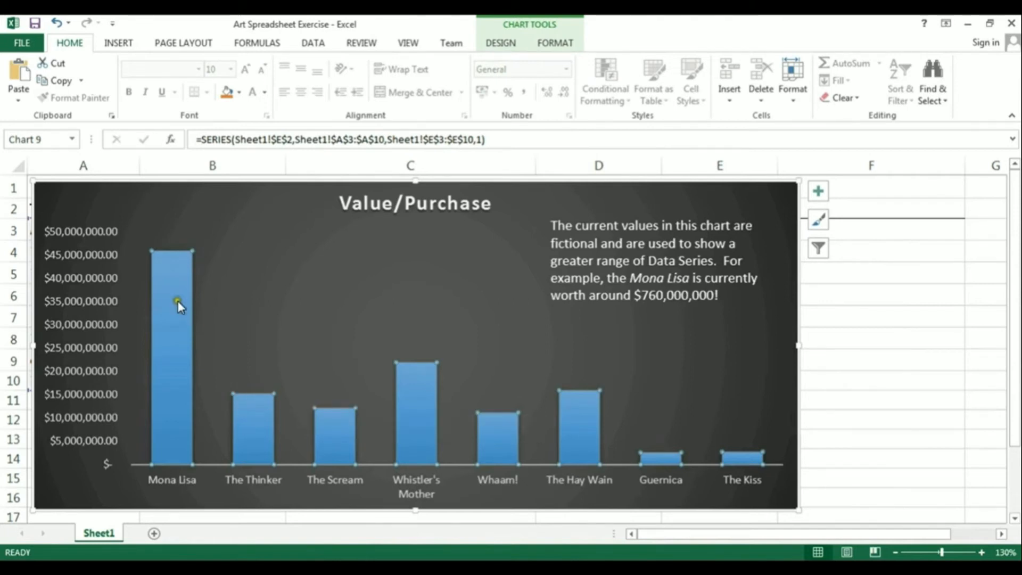
pyautogui.moveTo(177, 301)
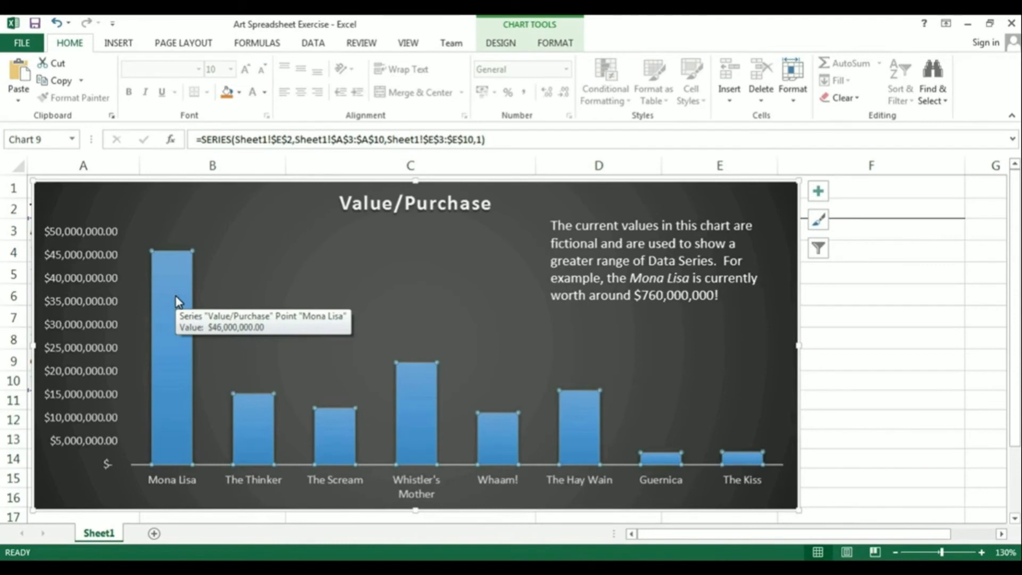
pyautogui.rightClick(177, 301)
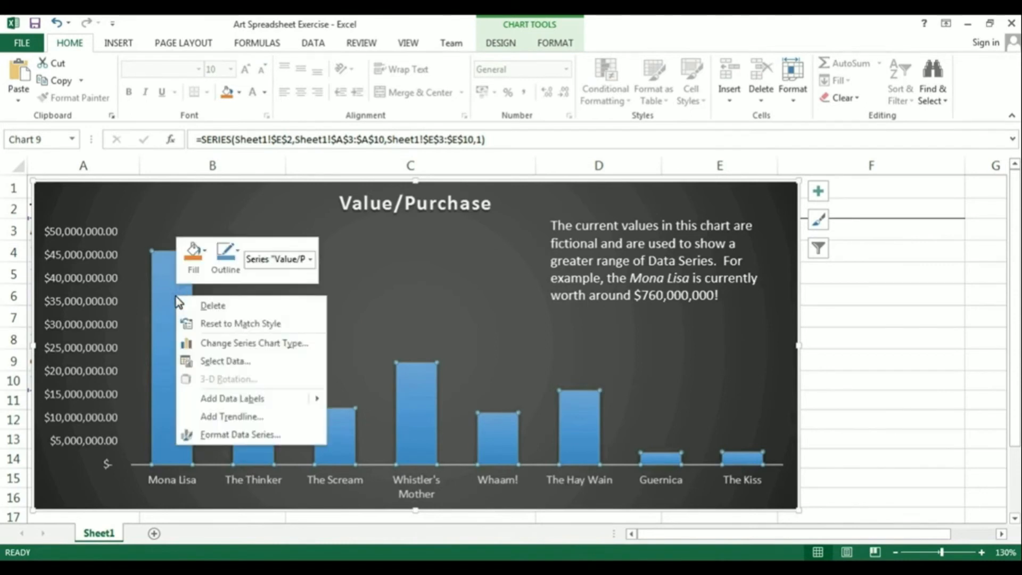
pyautogui.click(225, 435)
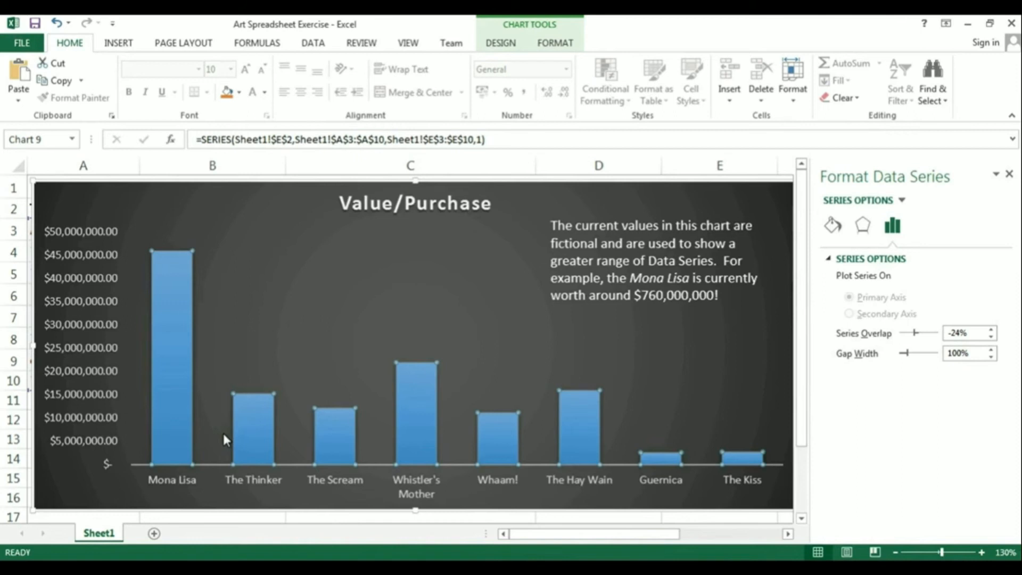
pyautogui.click(833, 232)
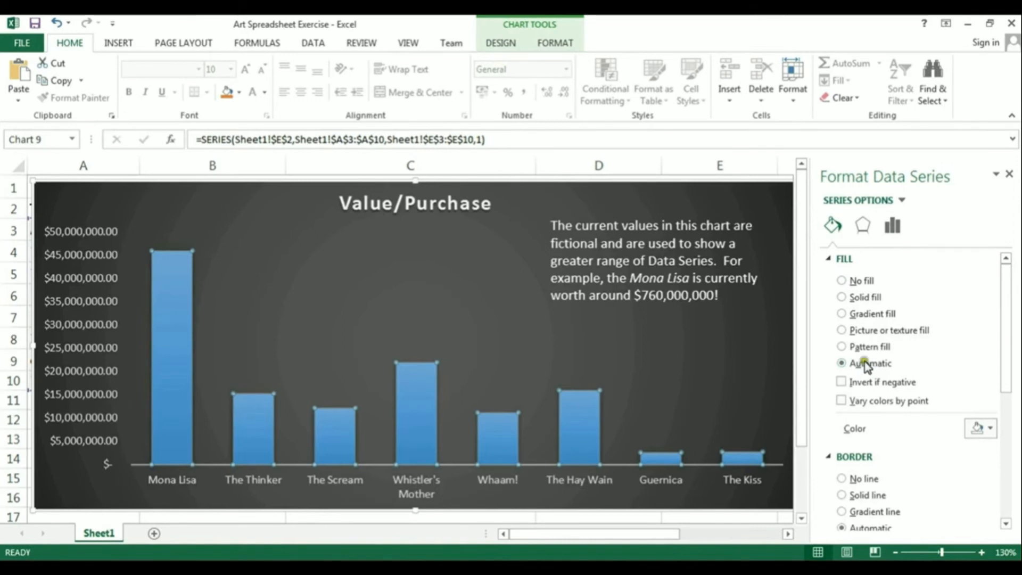
pyautogui.click(854, 330)
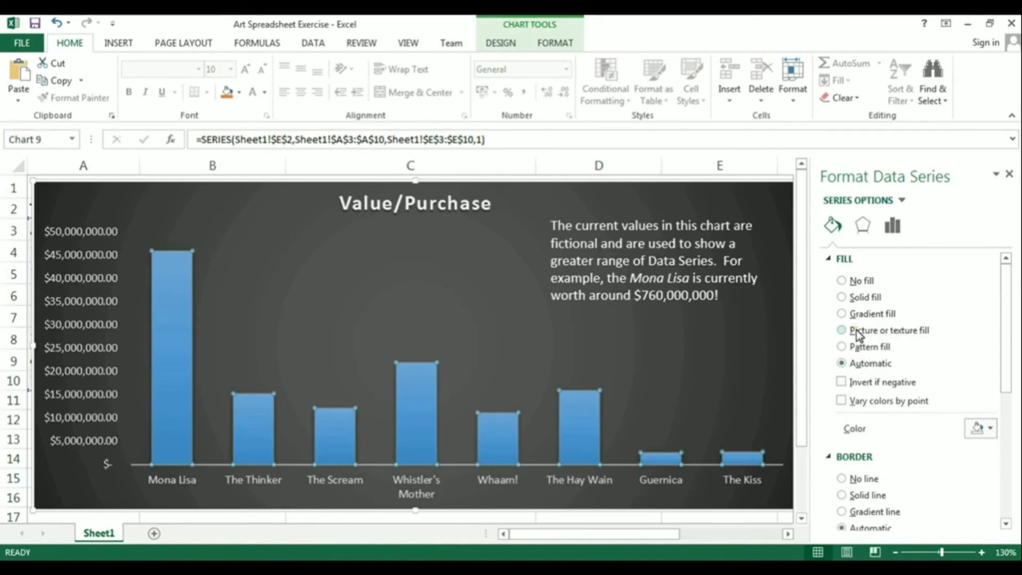
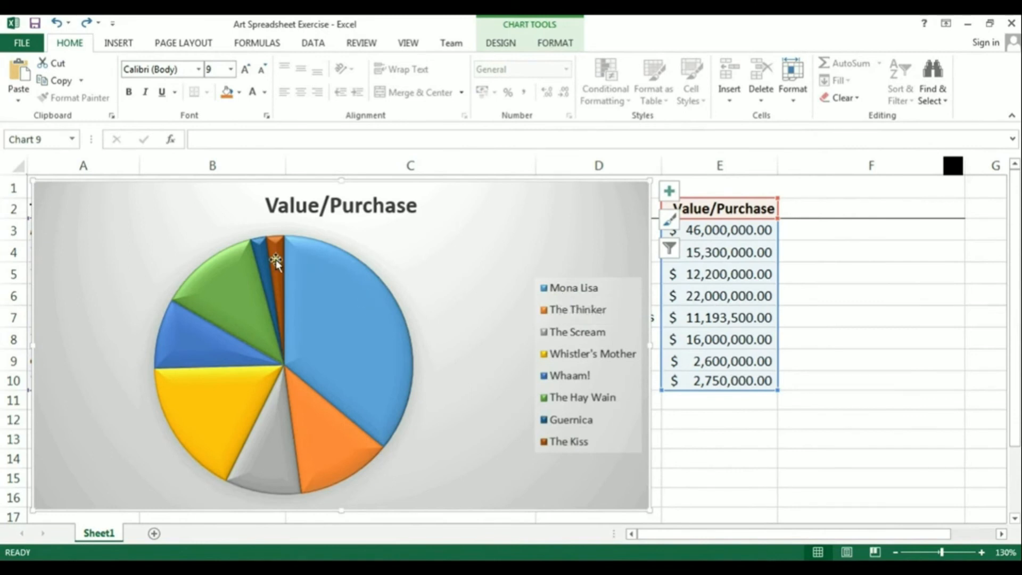
# Change the Value/Purchase pie chart's type to Pie of Pie
pyautogui.moveTo(266, 256)
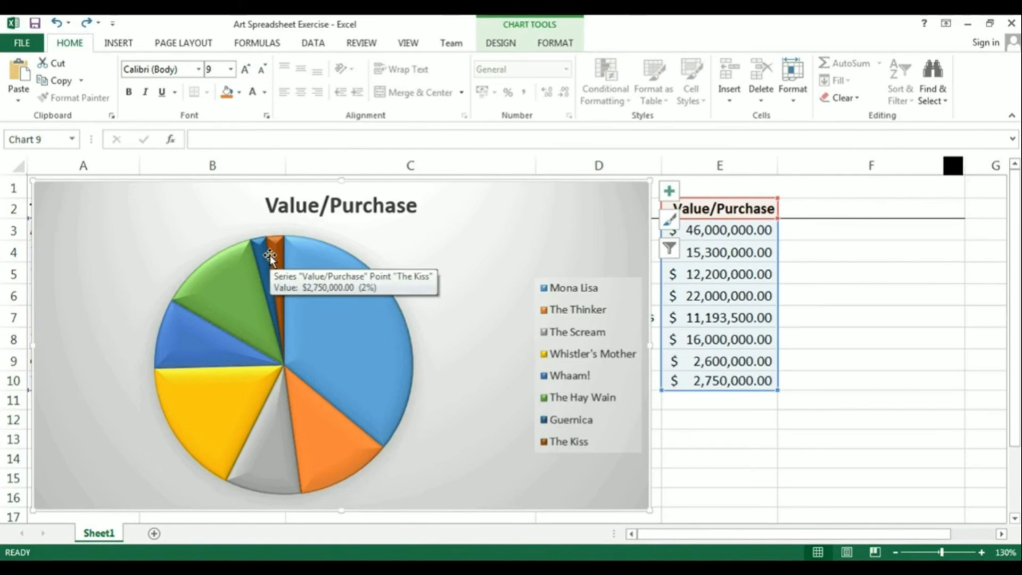
pyautogui.rightClick(543, 194)
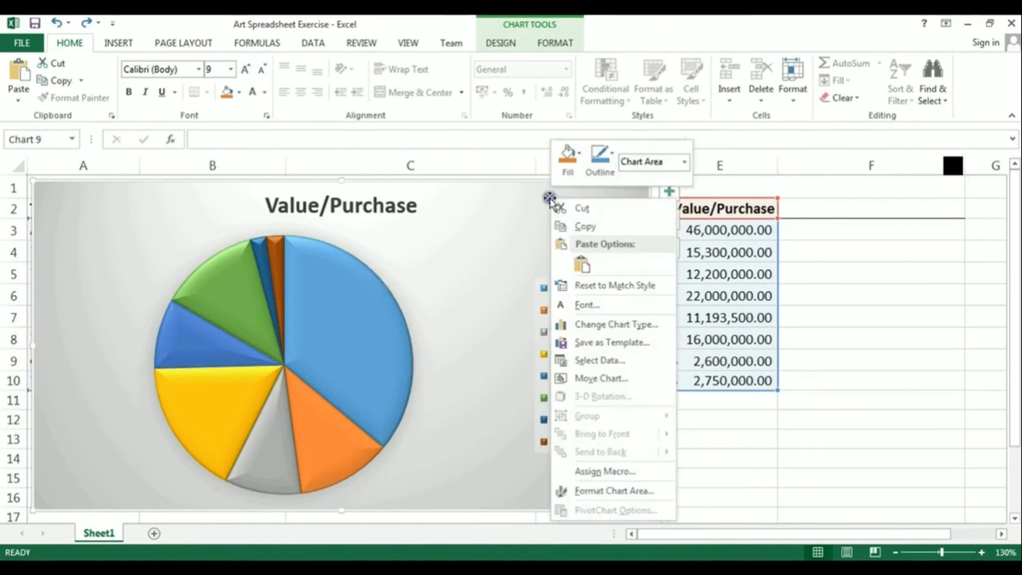
pyautogui.click(583, 326)
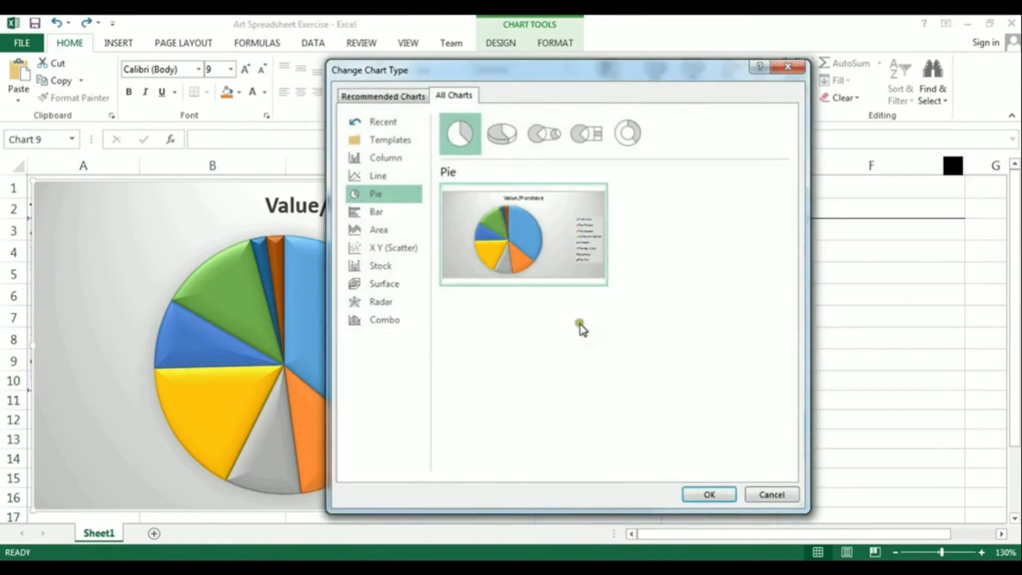
pyautogui.click(500, 136)
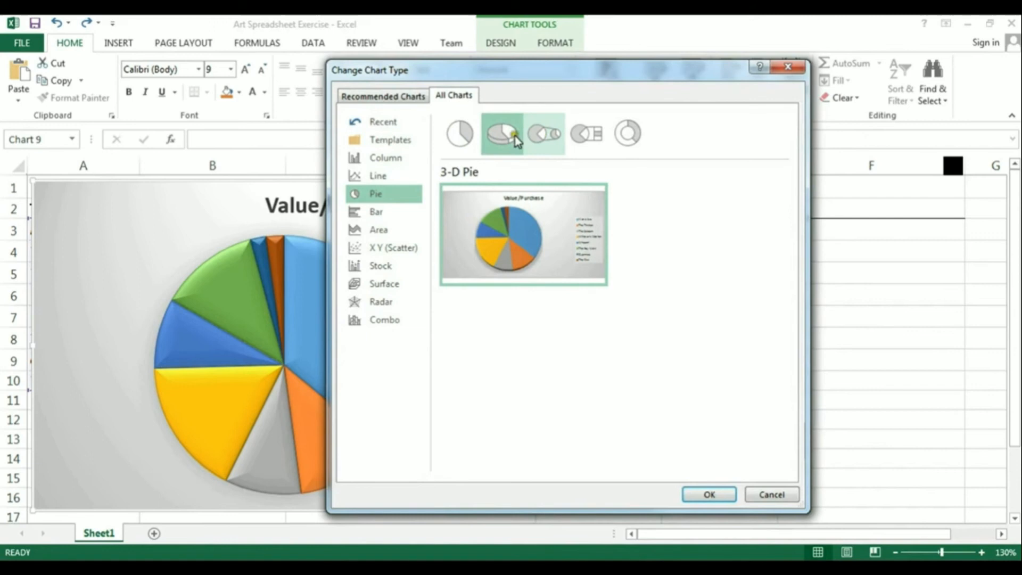
pyautogui.click(542, 138)
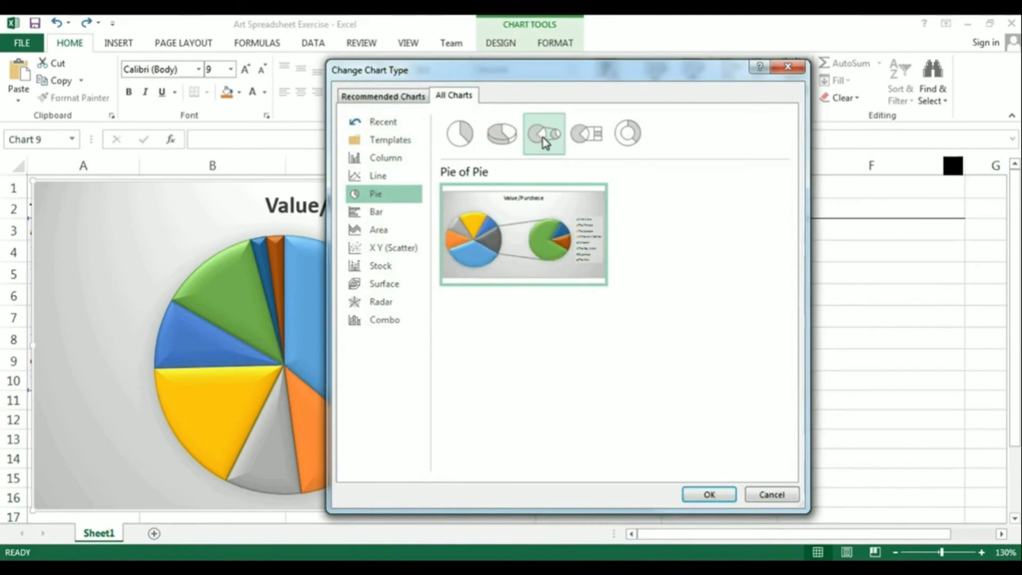
pyautogui.moveTo(543, 218)
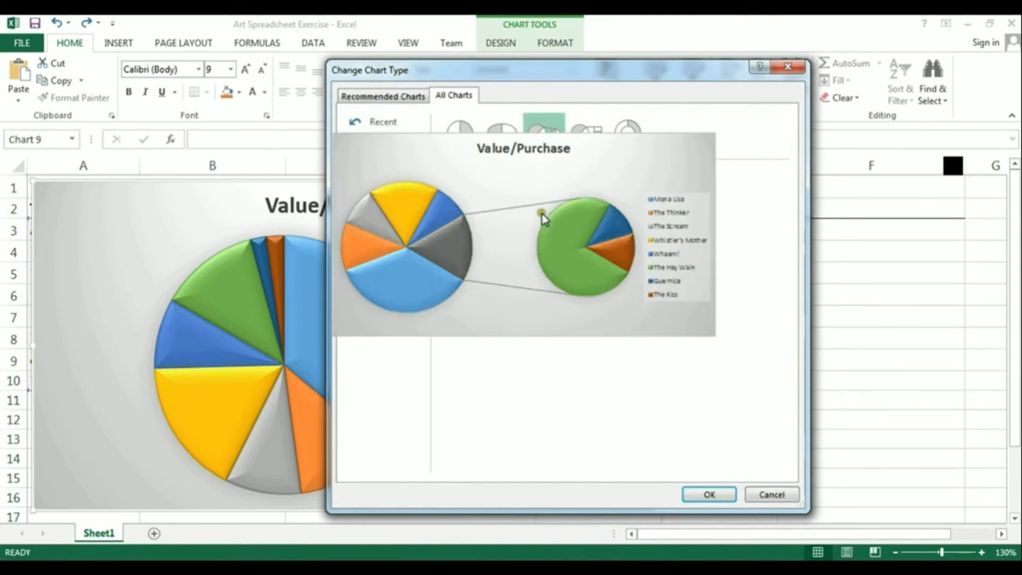
pyautogui.click(697, 495)
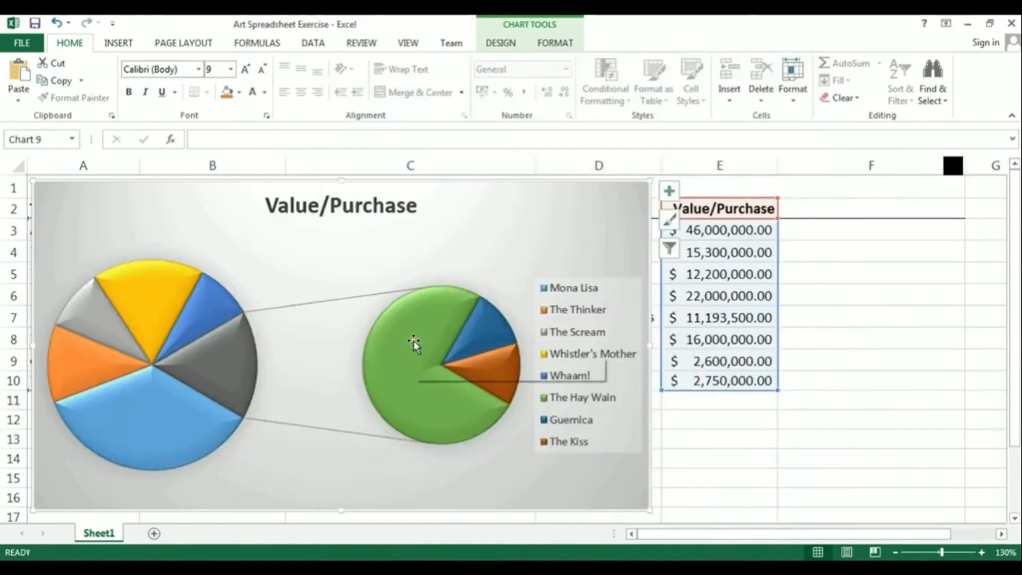
# Format the pie series to split by Percentage value, with values less than 10% in the second plot
pyautogui.moveTo(414, 342)
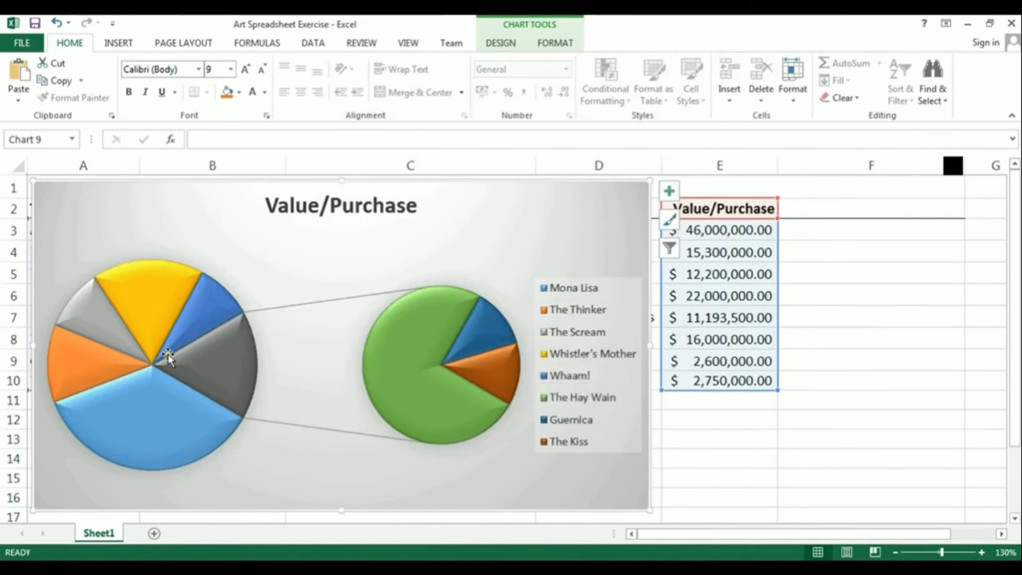
pyautogui.rightClick(420, 358)
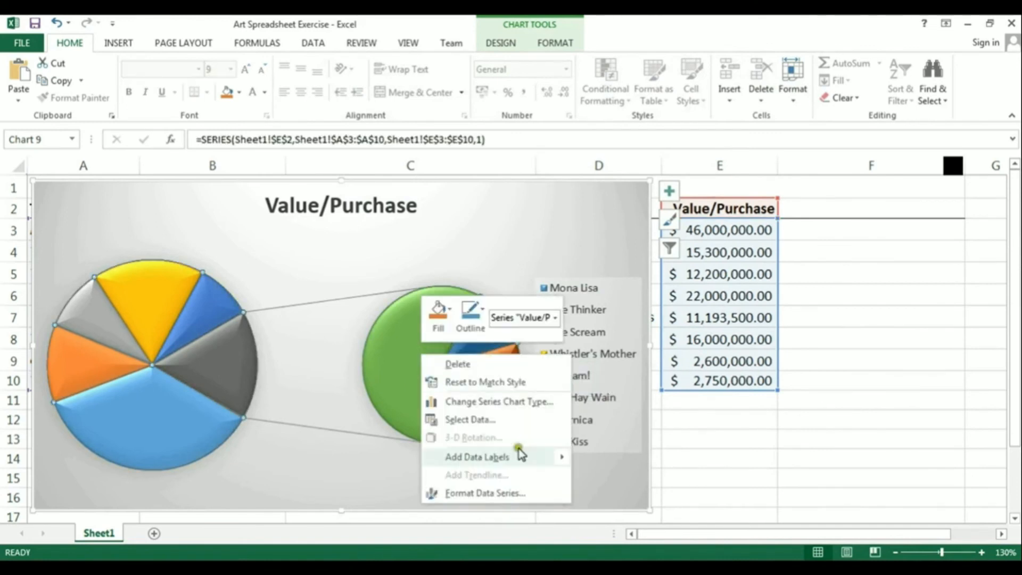
pyautogui.click(486, 493)
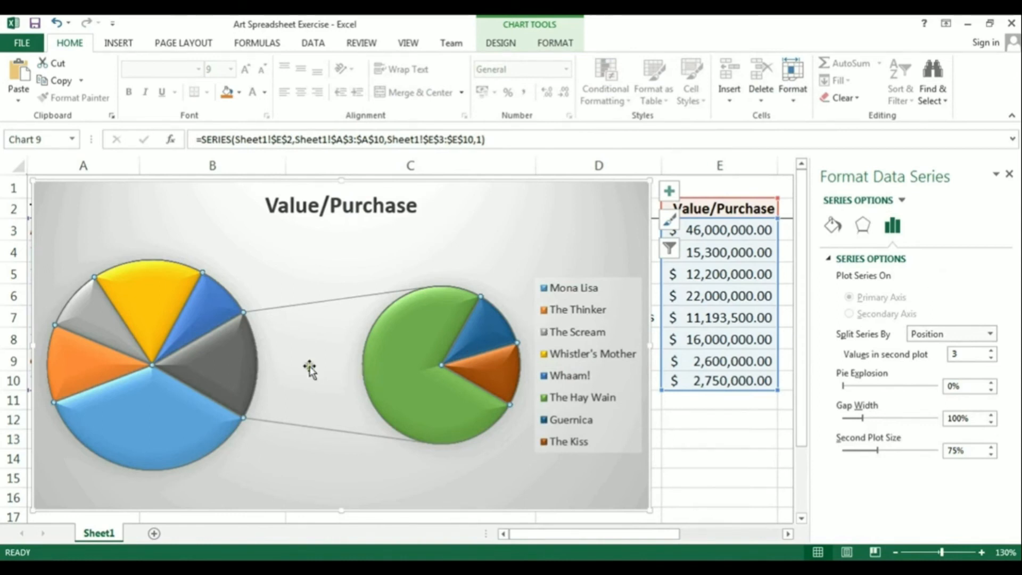
pyautogui.click(990, 335)
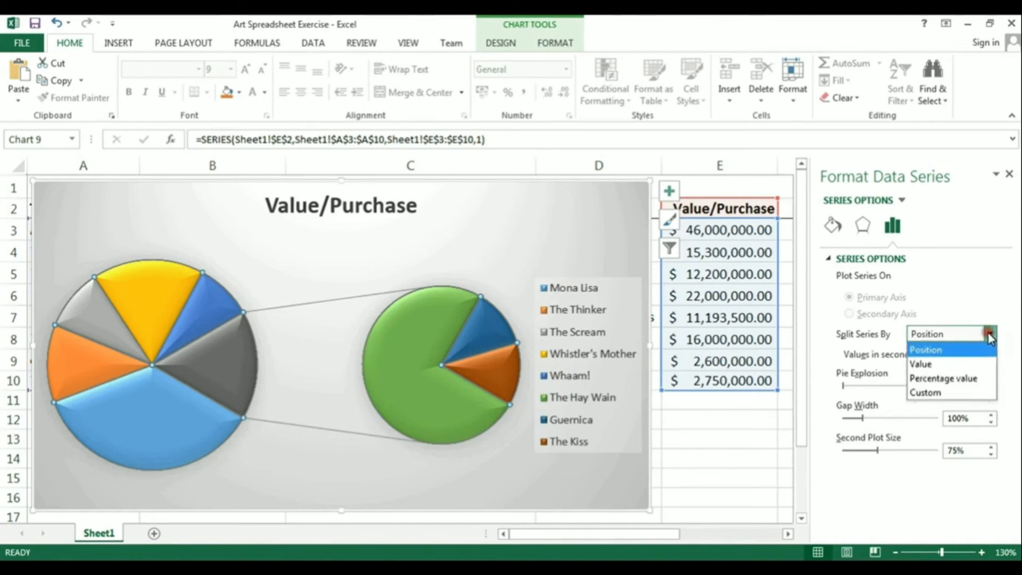
pyautogui.click(930, 379)
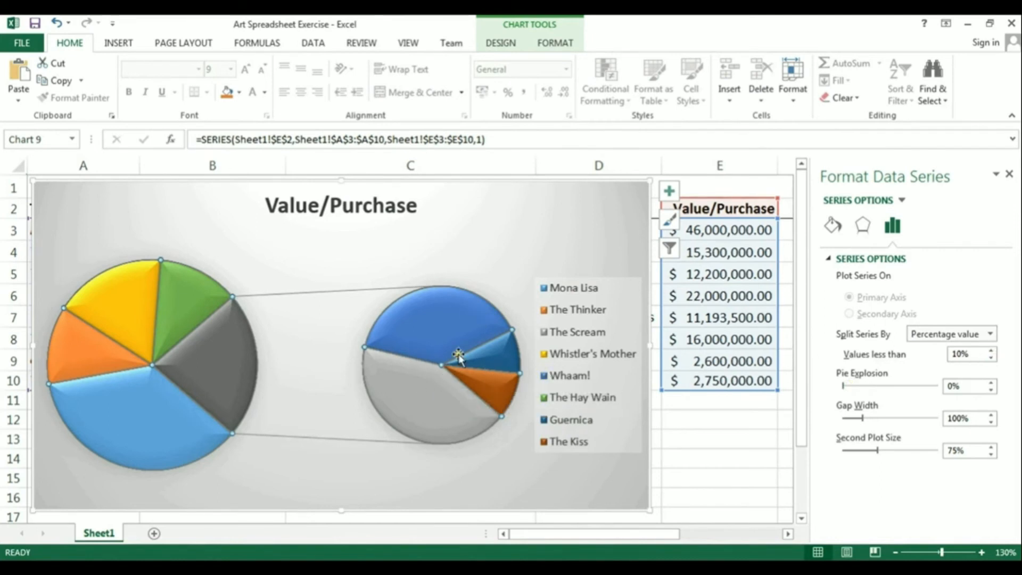
pyautogui.click(991, 360)
pyautogui.click(991, 359)
pyautogui.click(991, 351)
pyautogui.click(991, 351)
# Set the pie series' explosion to 7%, gap width to 47% and second plot size to 49%
pyautogui.moveTo(845, 387); pyautogui.dragTo(850, 388)
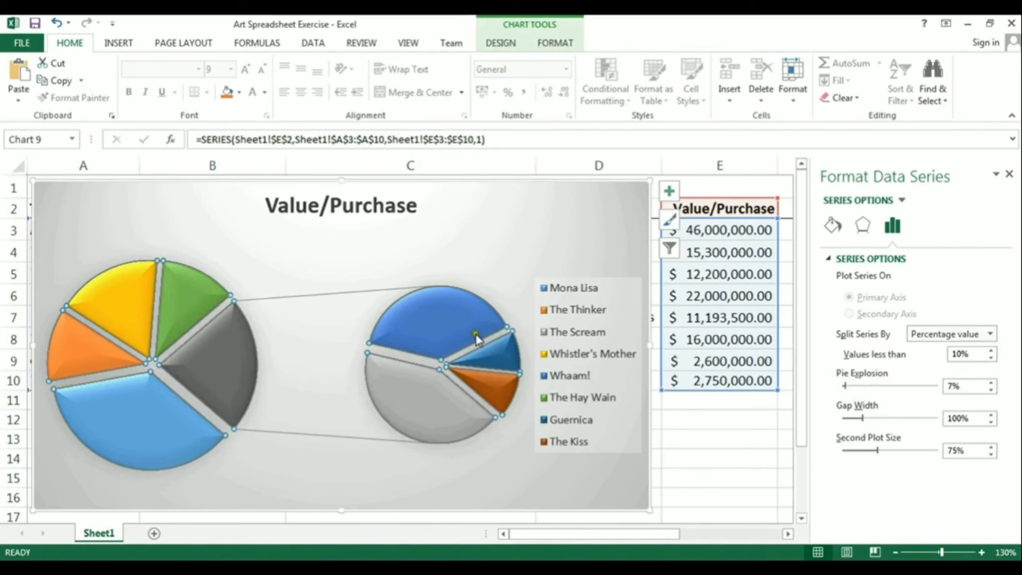
pyautogui.moveTo(441, 403)
pyautogui.moveTo(862, 419); pyautogui.dragTo(851, 420)
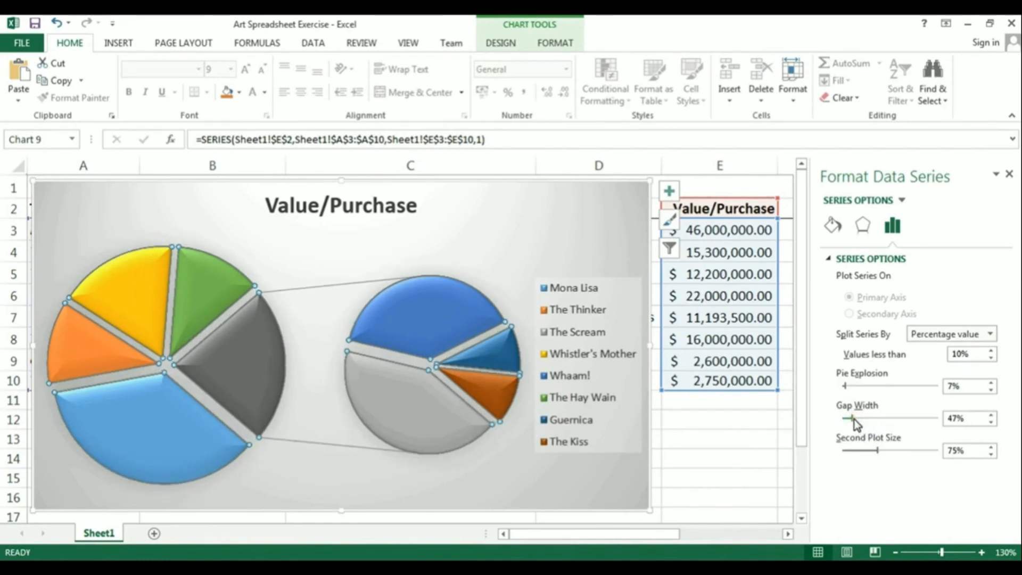
pyautogui.moveTo(879, 452)
pyautogui.mouseDown()
pyautogui.moveTo(855, 454)
pyautogui.moveTo(903, 454)
pyautogui.moveTo(866, 453)
pyautogui.mouseUp()
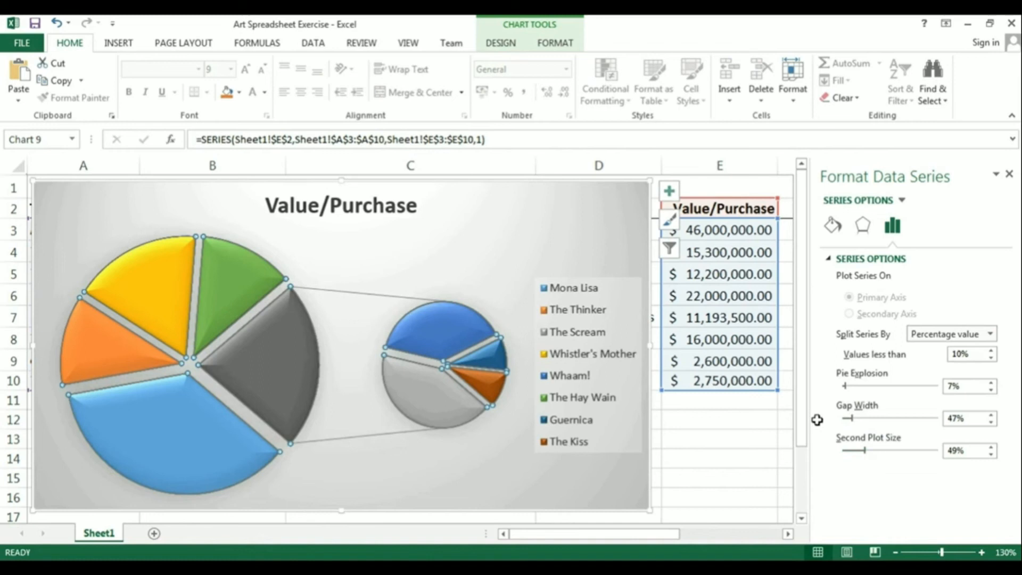
pyautogui.click(556, 230)
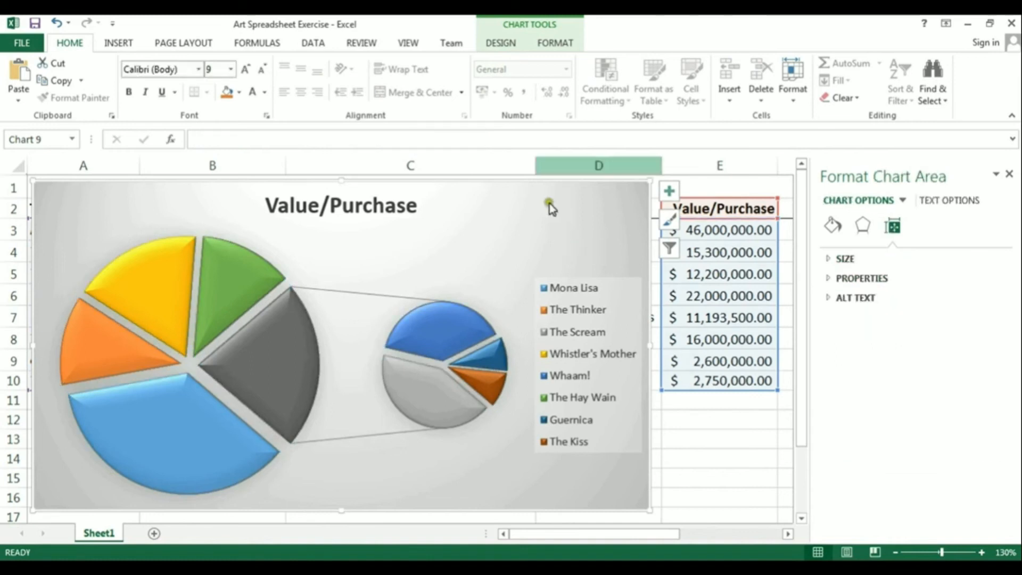
# Apply the dark chart style Style 7 to the Pie of Pie chart
pyautogui.click(527, 25)
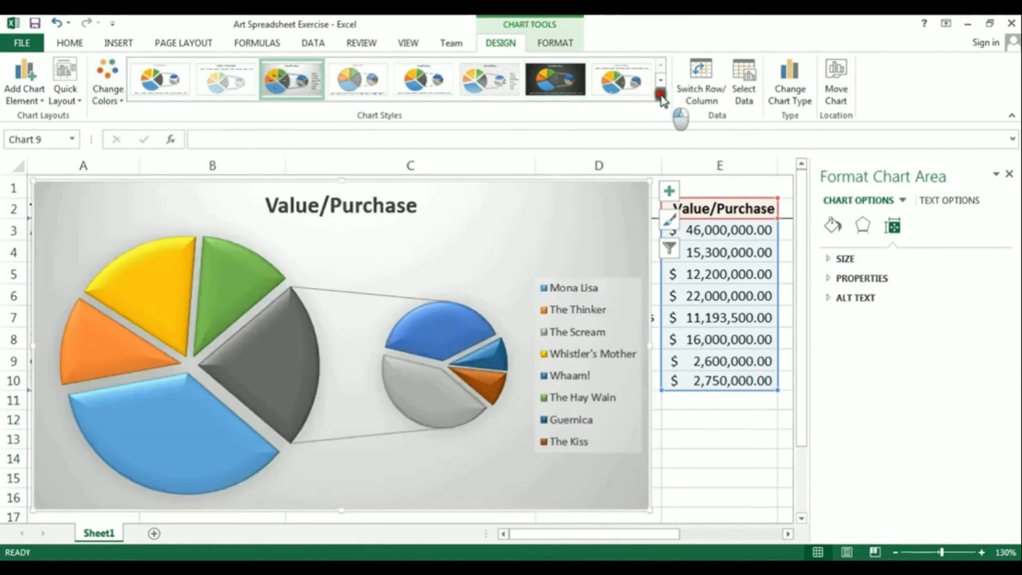
pyautogui.click(660, 96)
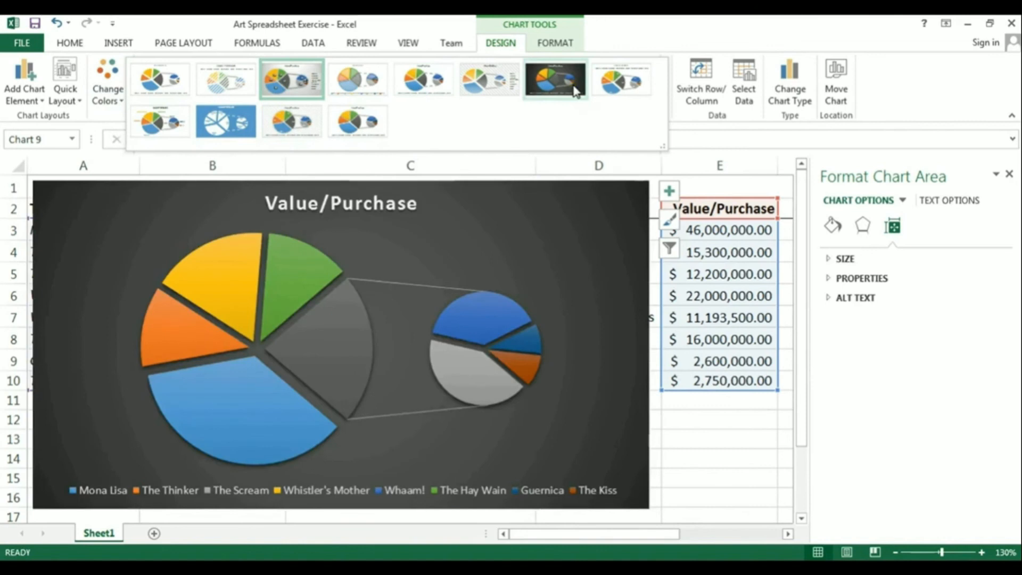
pyautogui.click(575, 90)
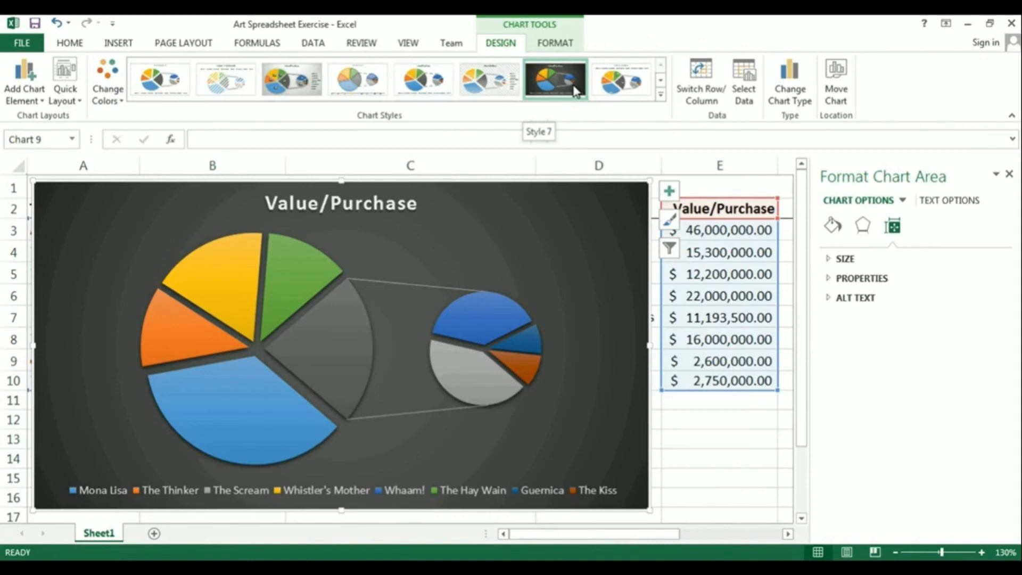
pyautogui.click(574, 90)
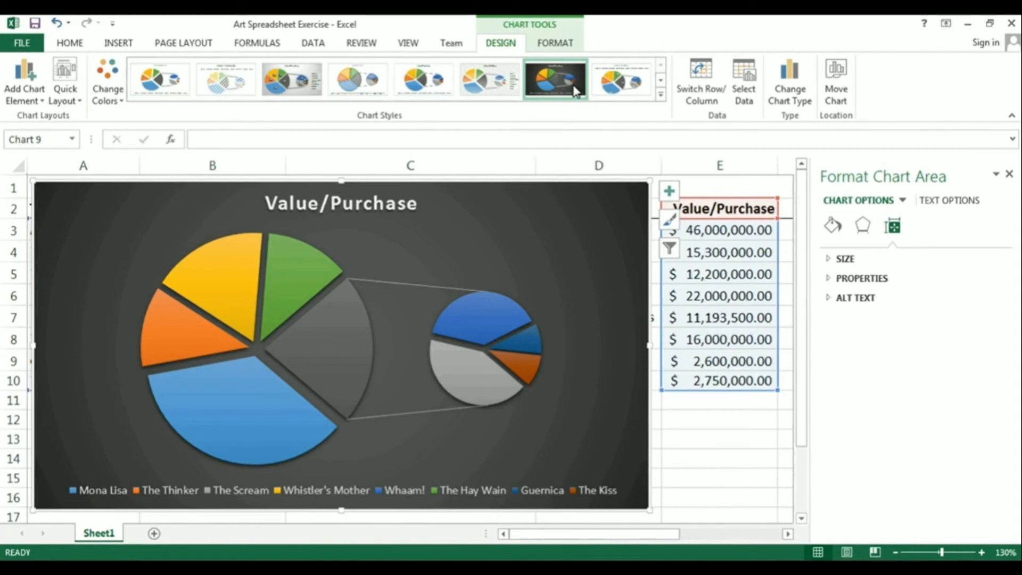
# Set the Mona Lisa's Value/Purchase amount in E3 to 1,000,000,000 and examine the Pie of Pie chart's other slice
pyautogui.click(728, 230)
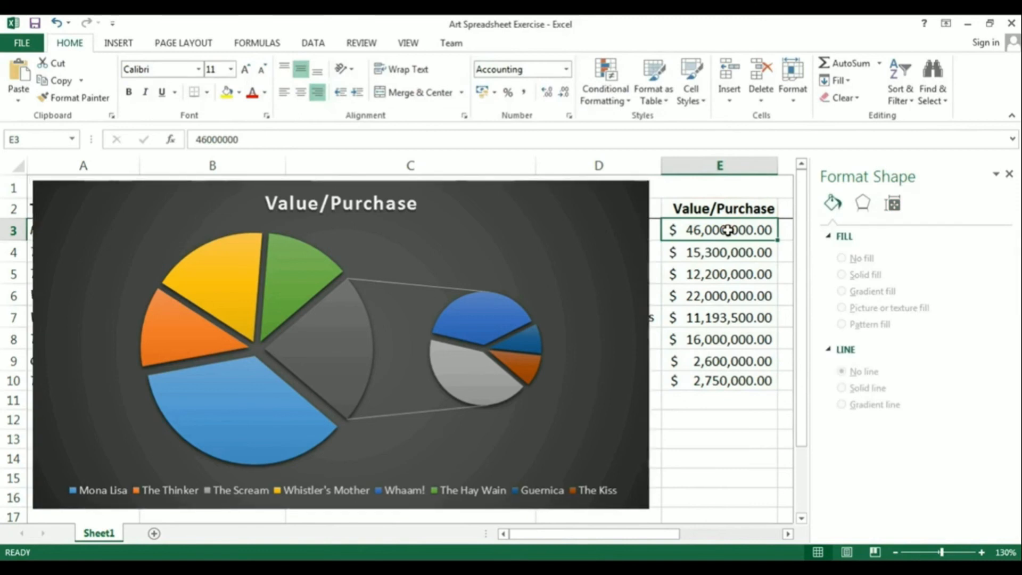
pyautogui.write('1,000,')
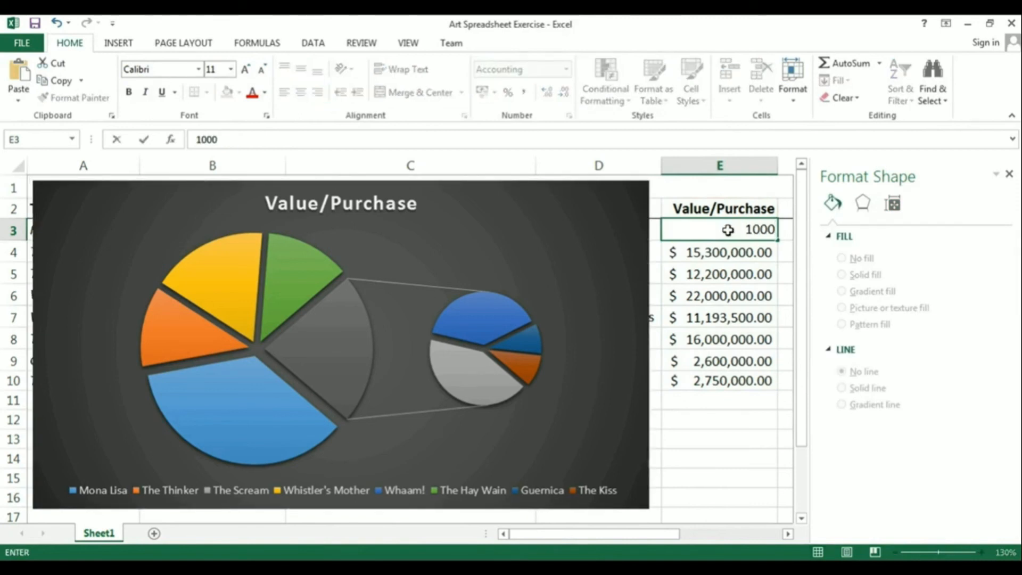
pyautogui.write('000,000000')
pyautogui.press('Return')
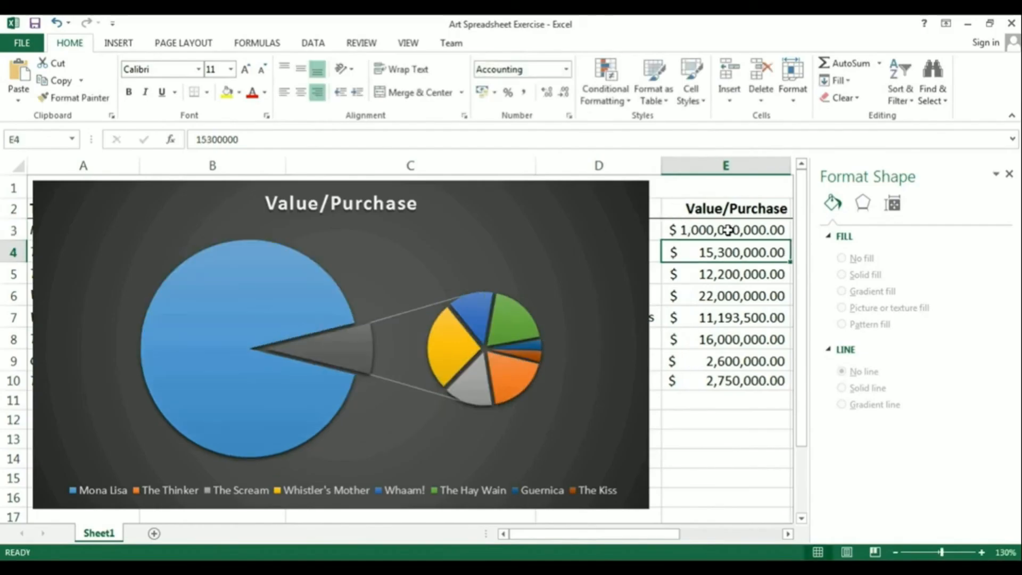
pyautogui.moveTo(335, 321)
pyautogui.moveTo(333, 349)
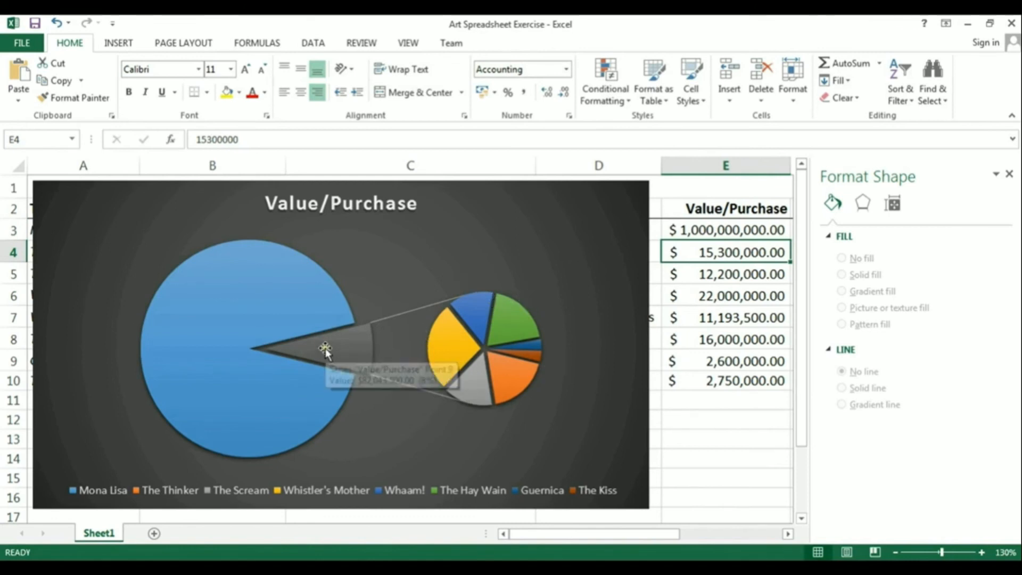
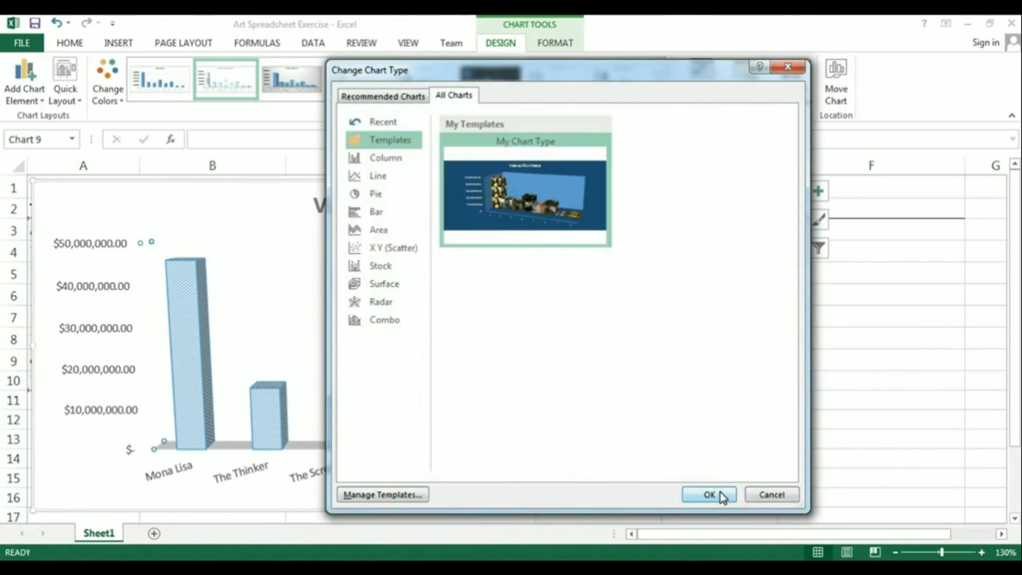
# Apply the My Chart Type template to the Value/Purchase column chart and delete the chart's blue walls
pyautogui.click(721, 495)
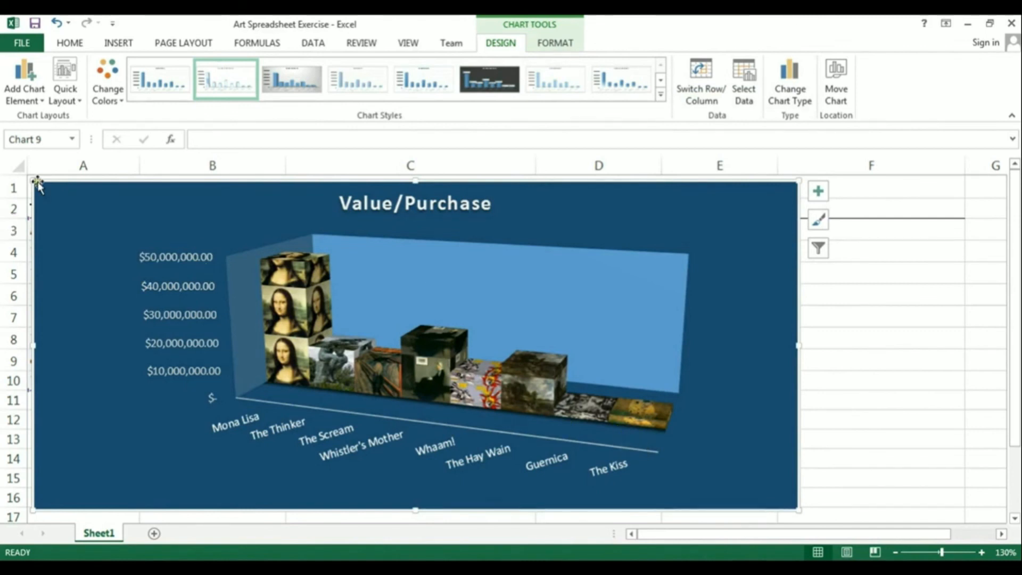
pyautogui.hotkey('ctrl', 'z')
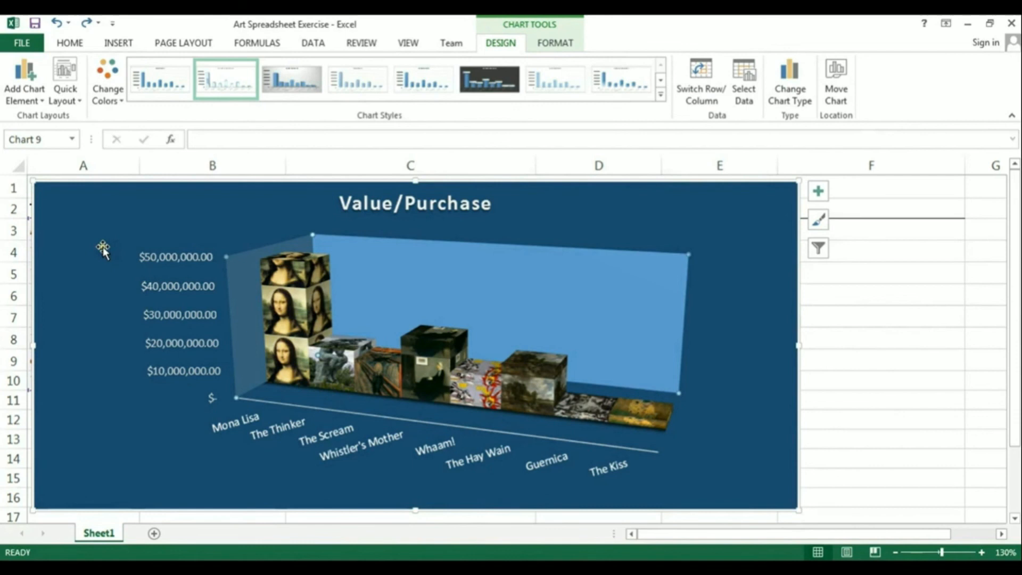
pyautogui.press('Delete')
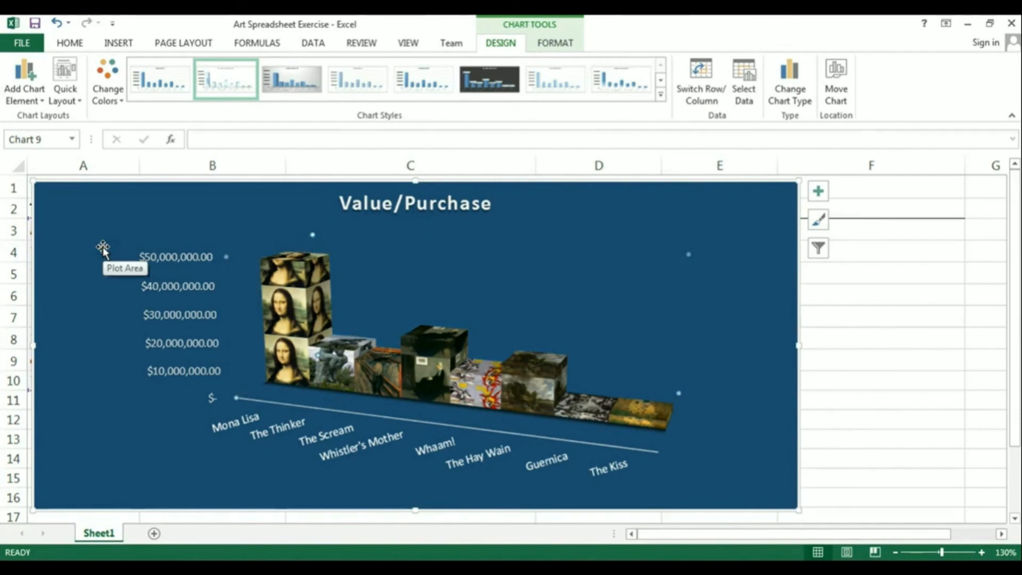
pyautogui.click(103, 249)
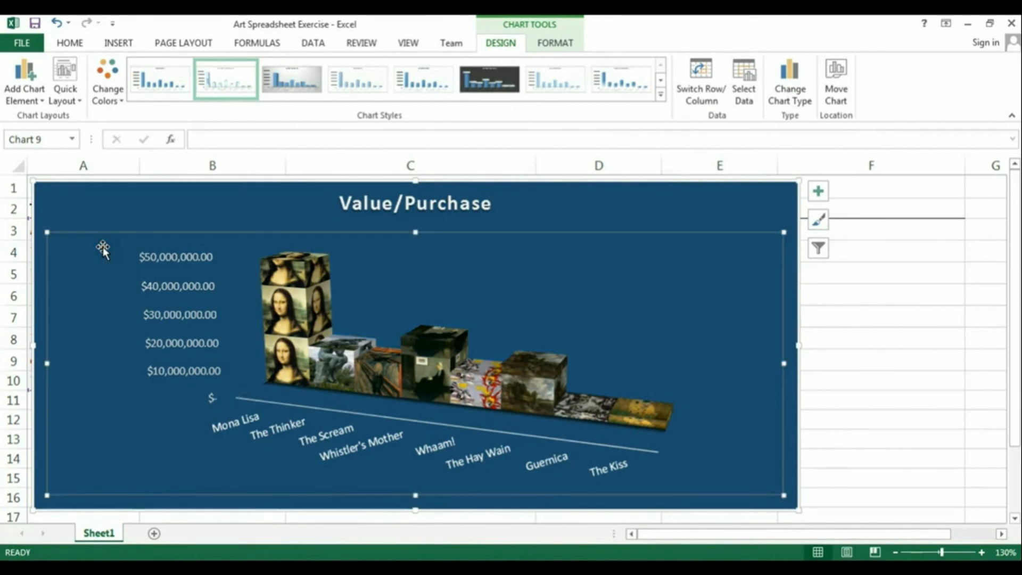
# Delete the whole Value/Purchase chart from the sheet
pyautogui.click(81, 202)
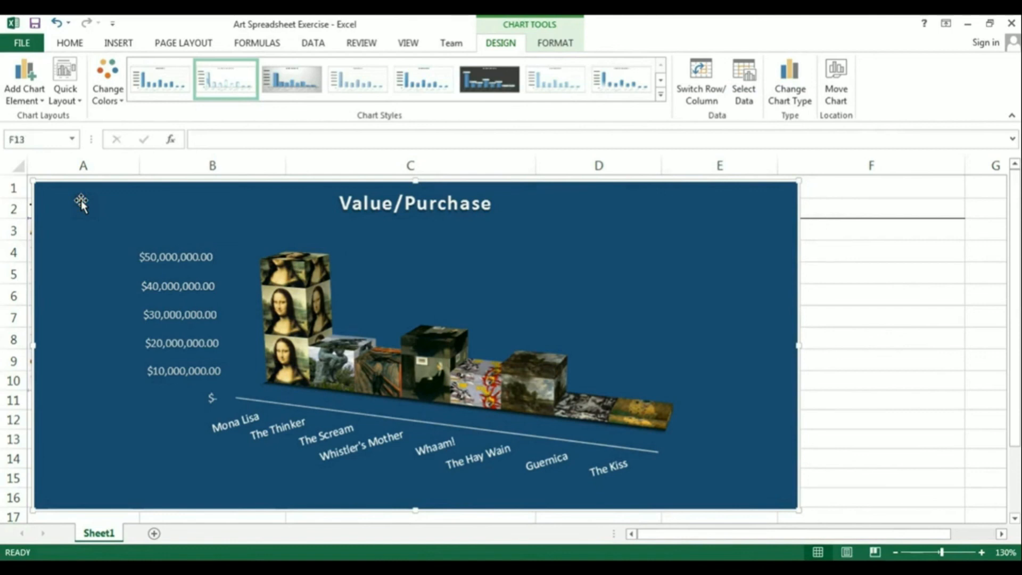
pyautogui.press('Delete')
# Insert a chart from the My Chart Type template using A2:B10 and E2:E10, and move it to the sheet's upper-left corner
pyautogui.moveTo(81, 202); pyautogui.dragTo(208, 388)
pyautogui.moveTo(748, 210); pyautogui.dragTo(748, 380)
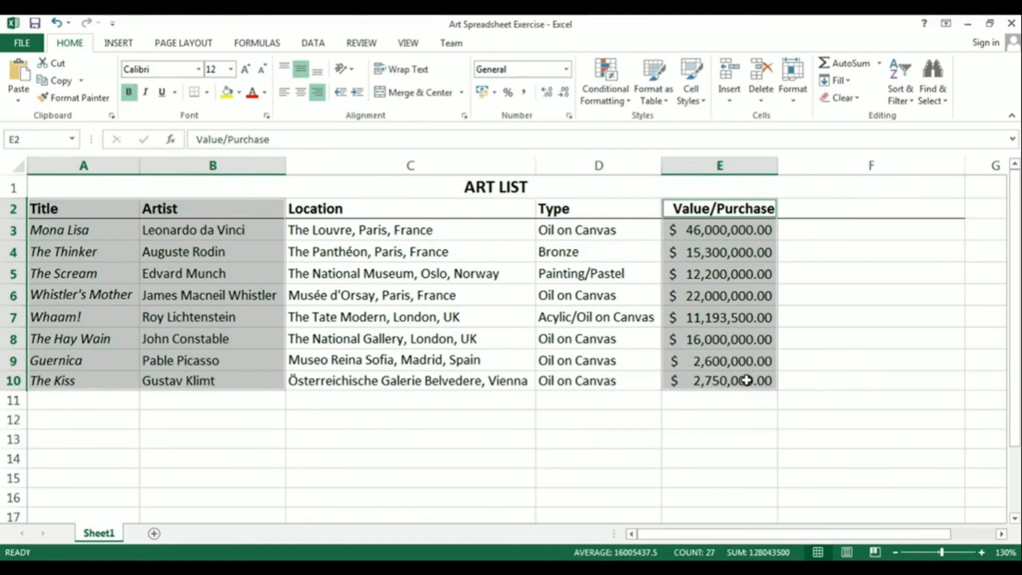
pyautogui.click(117, 43)
pyautogui.click(405, 96)
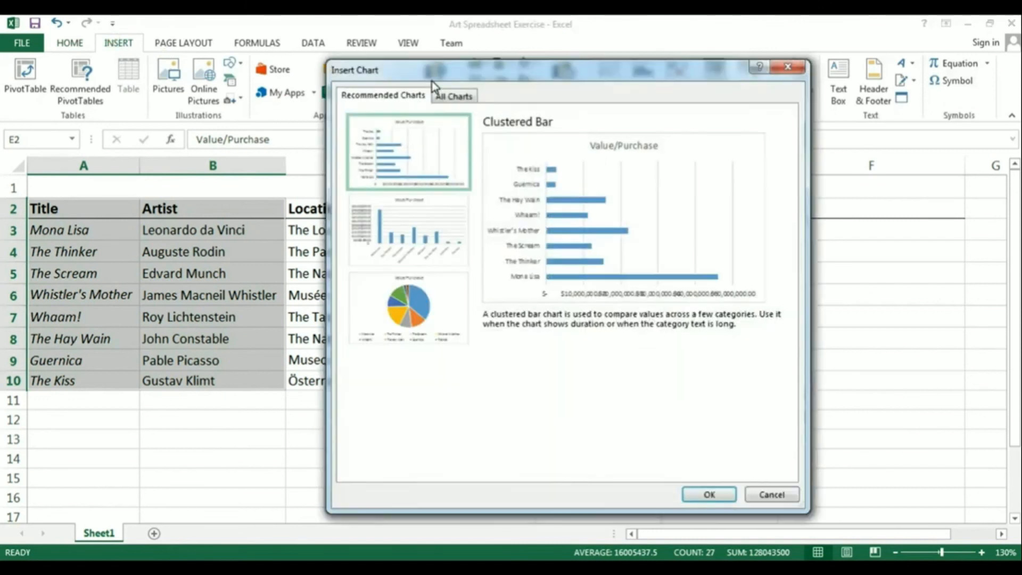
pyautogui.click(466, 96)
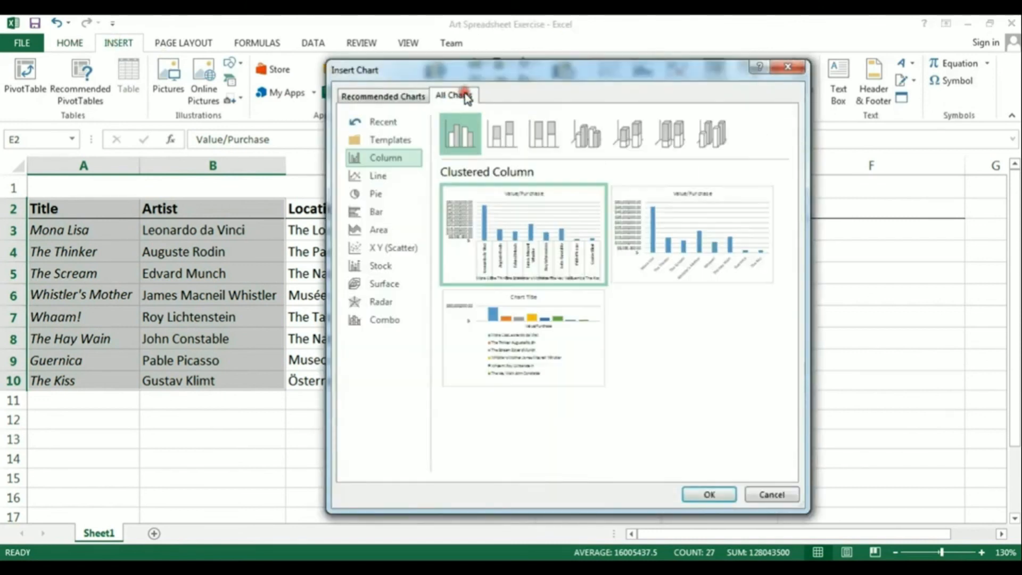
pyautogui.click(384, 140)
pyautogui.click(516, 168)
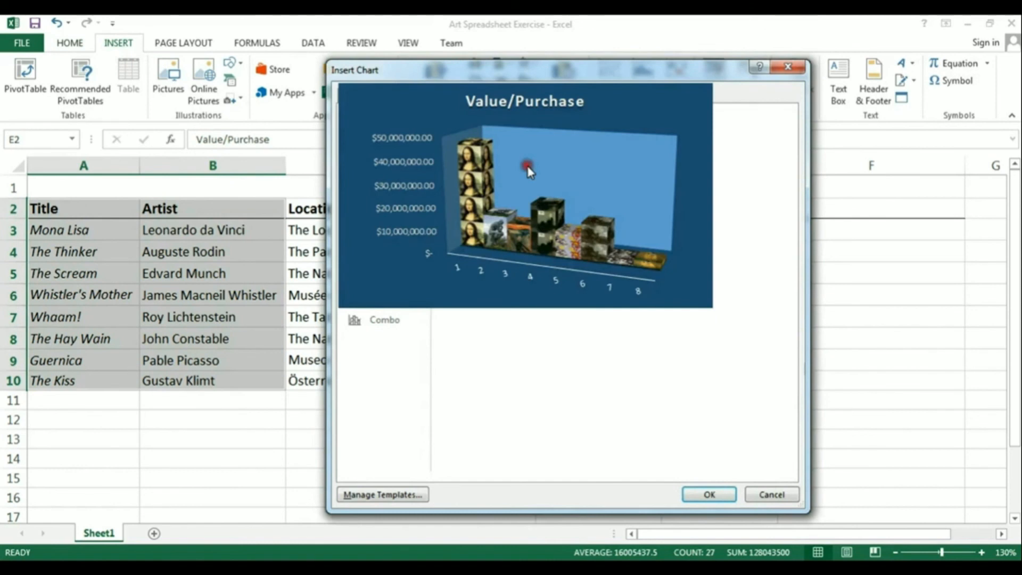
pyautogui.click(711, 494)
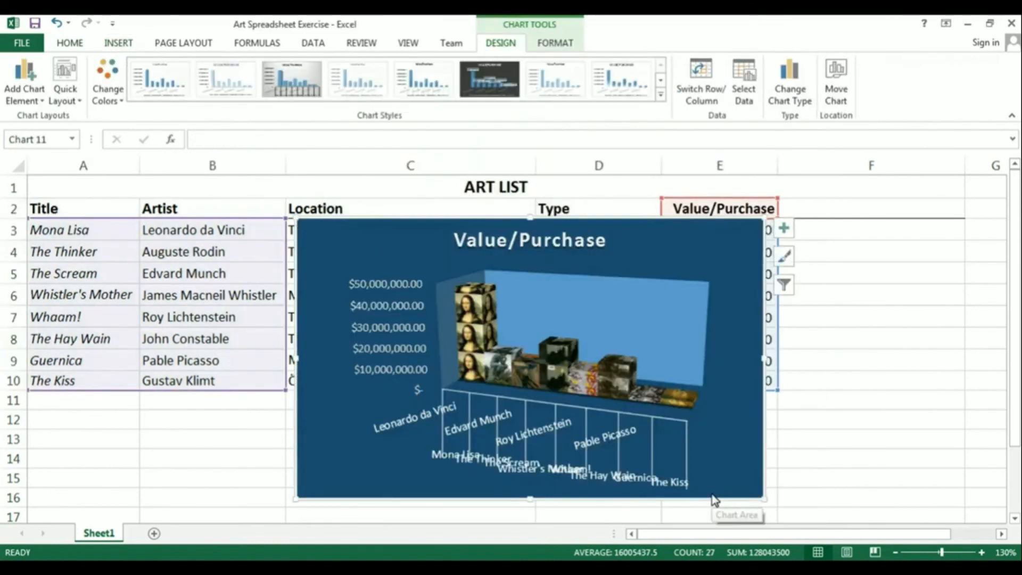
pyautogui.moveTo(323, 234); pyautogui.dragTo(64, 197)
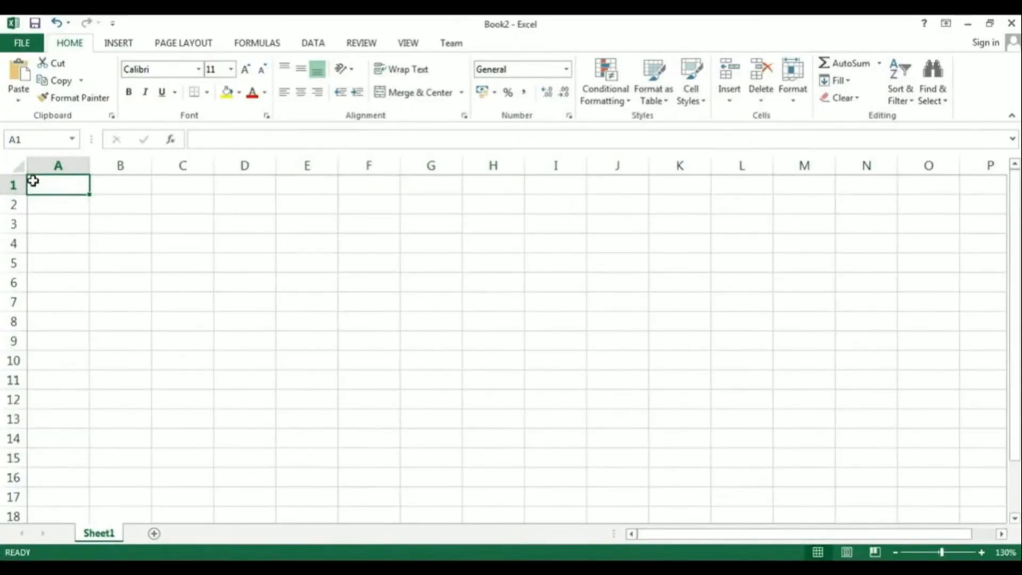
# Search Office.com Clip Art for "bicycle" and insert the Bicycle stunts picture into the blank Book2 sheet
pyautogui.click(125, 44)
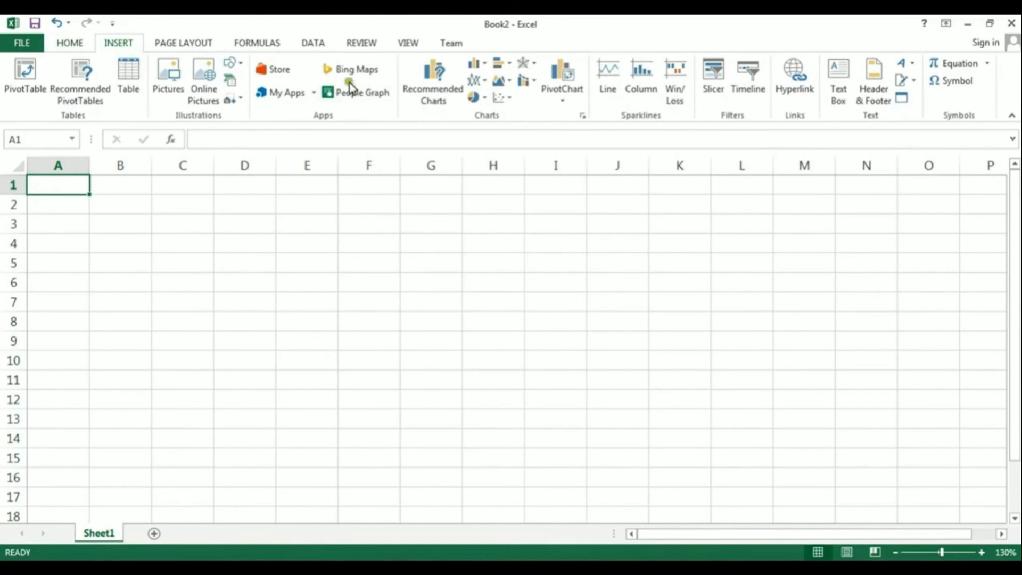
pyautogui.click(207, 81)
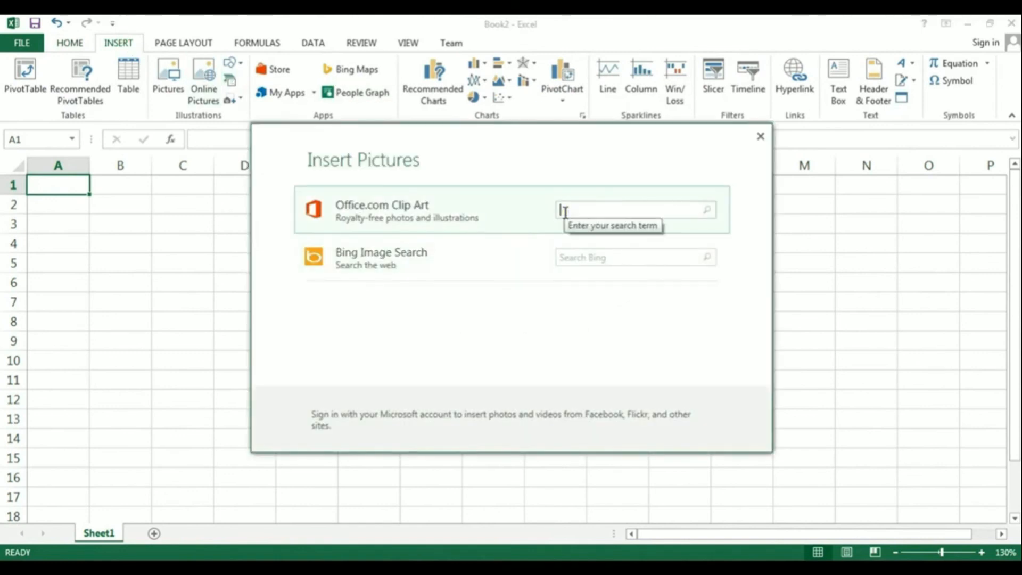
pyautogui.write('bic')
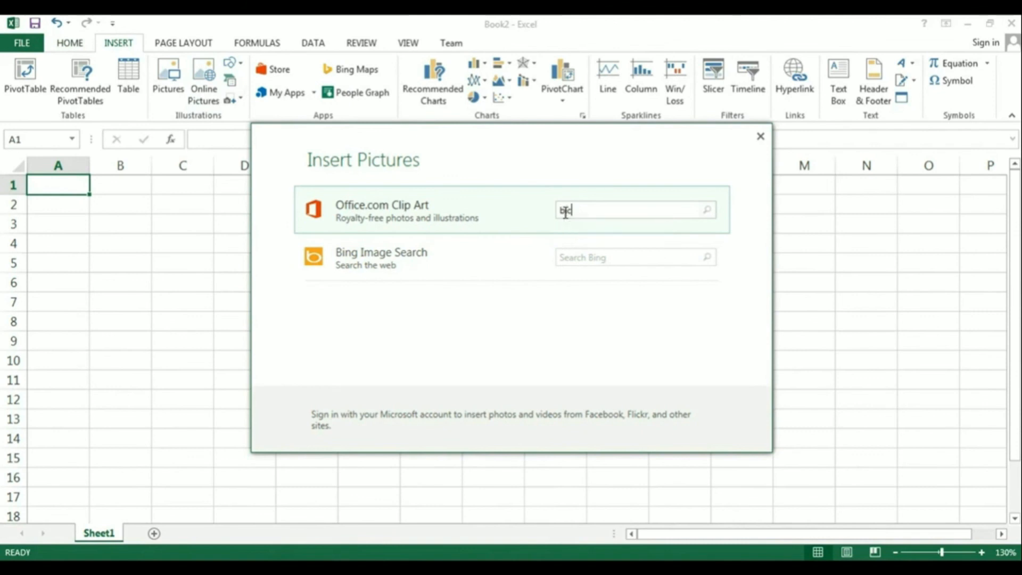
pyautogui.write('ycle')
pyautogui.click(708, 214)
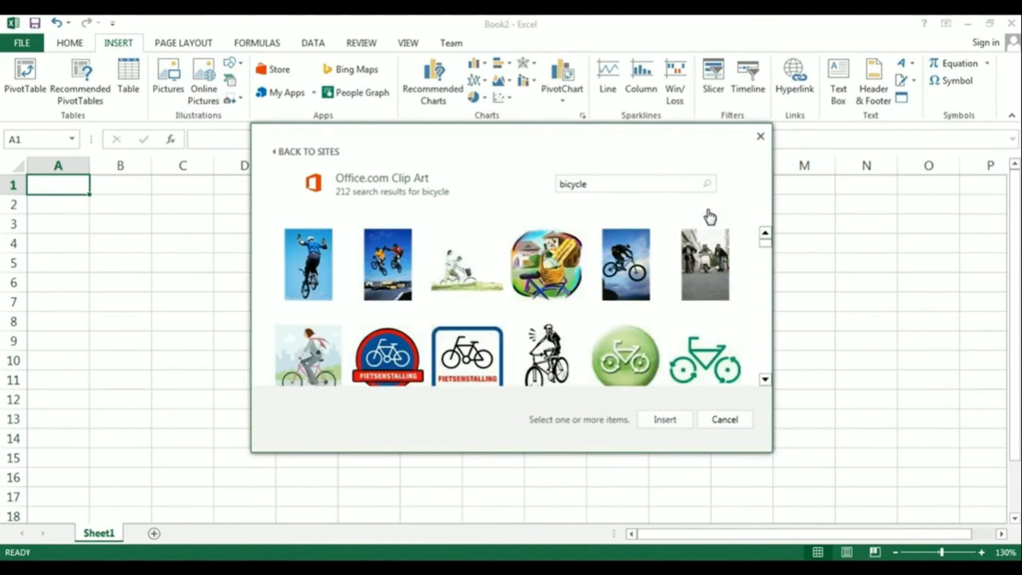
pyautogui.click(310, 260)
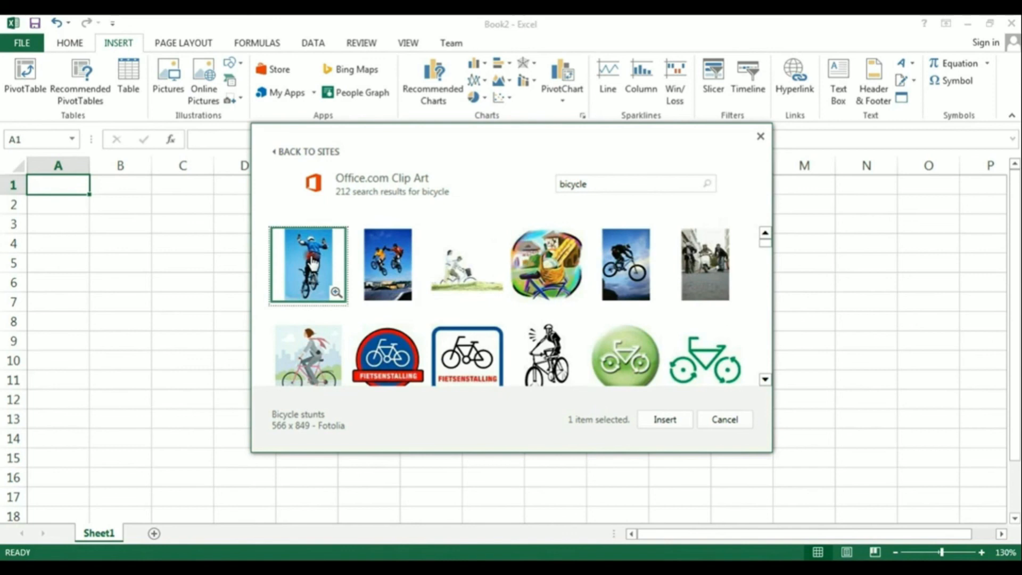
pyautogui.click(672, 420)
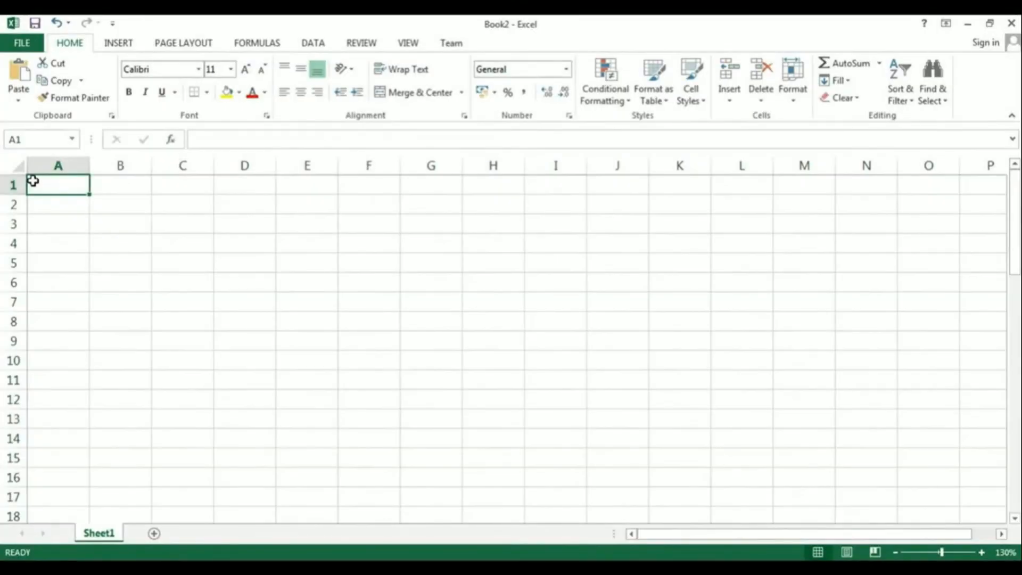
# Insert the Mona Lisa picture from the Art Images folder into the sheet
pyautogui.click(117, 44)
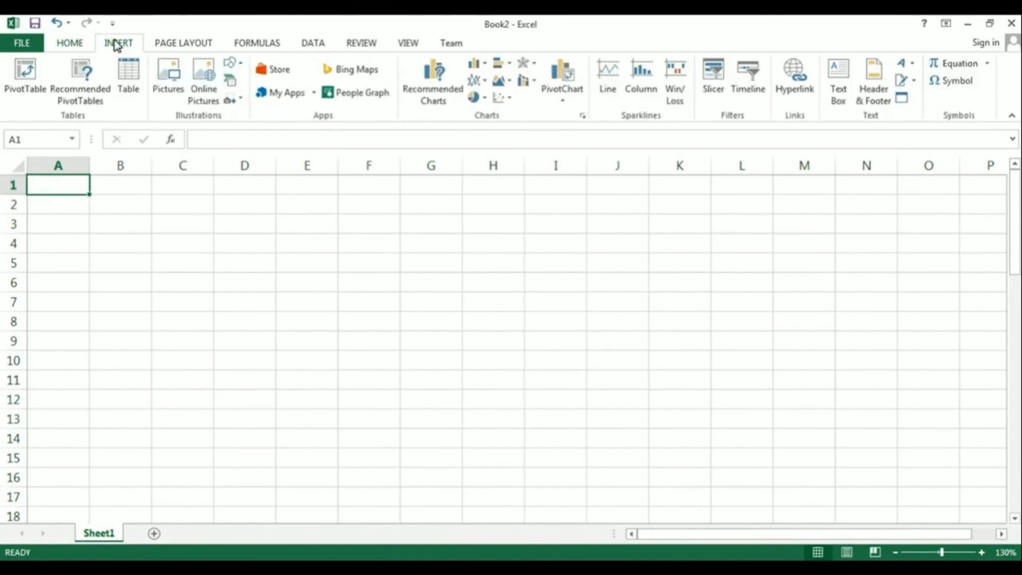
pyautogui.click(169, 82)
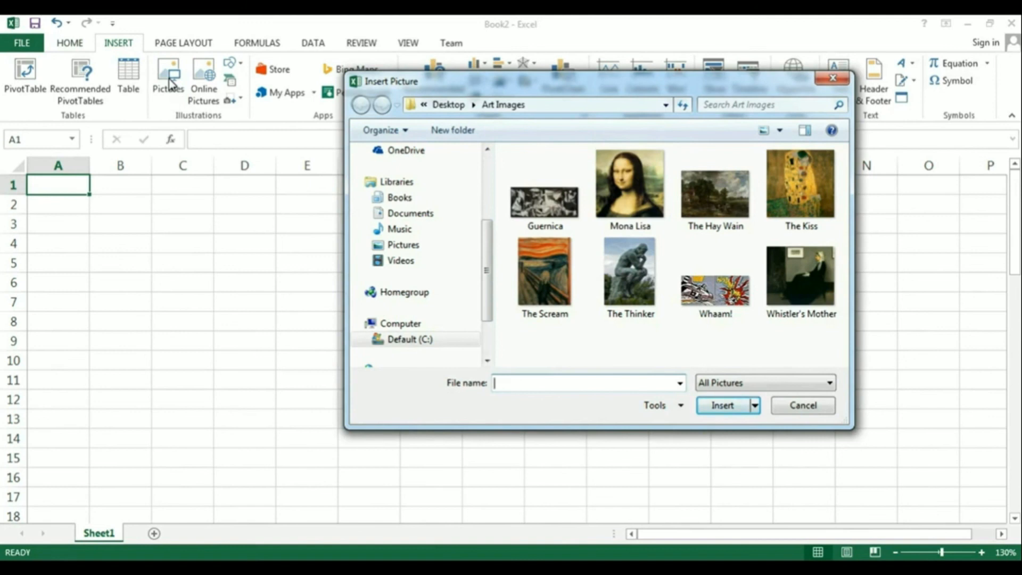
pyautogui.click(613, 196)
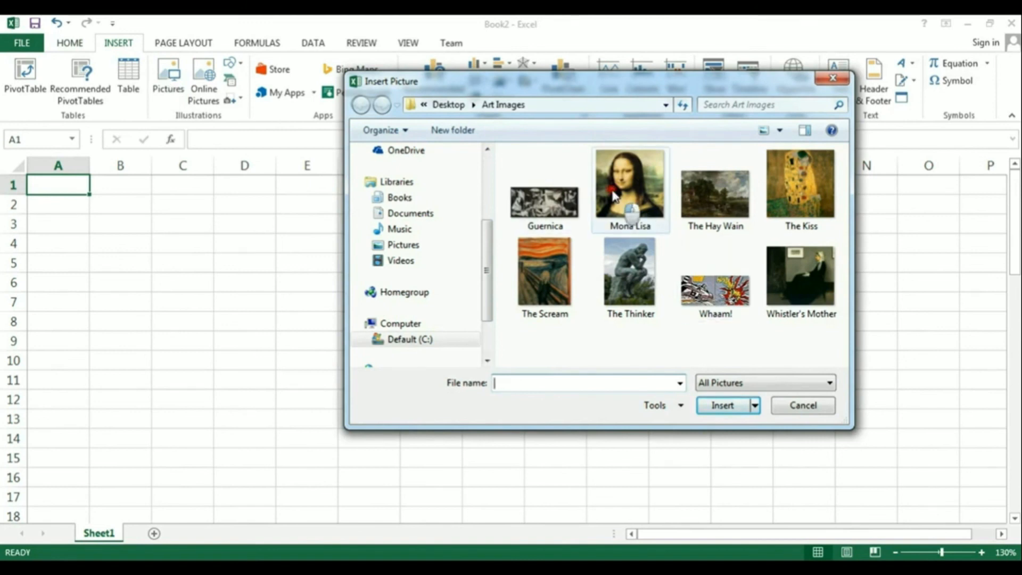
pyautogui.click(722, 406)
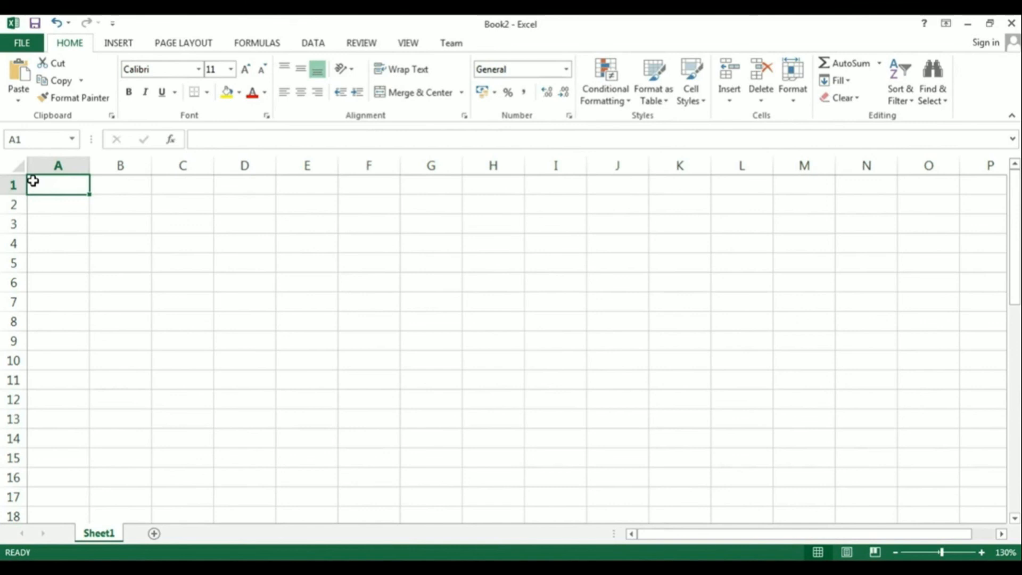
# Enlarge cell A1 by widening column A and heightening row 1, and insert the Whistler's Mother picture from the Art Images folder
pyautogui.moveTo(90, 166); pyautogui.dragTo(268, 166)
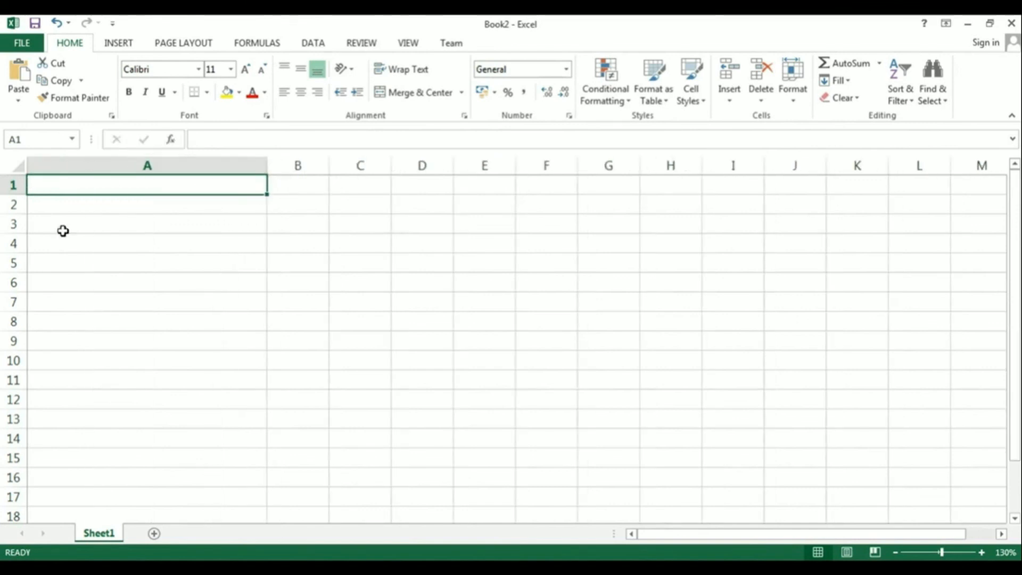
pyautogui.moveTo(10, 192); pyautogui.dragTo(11, 398)
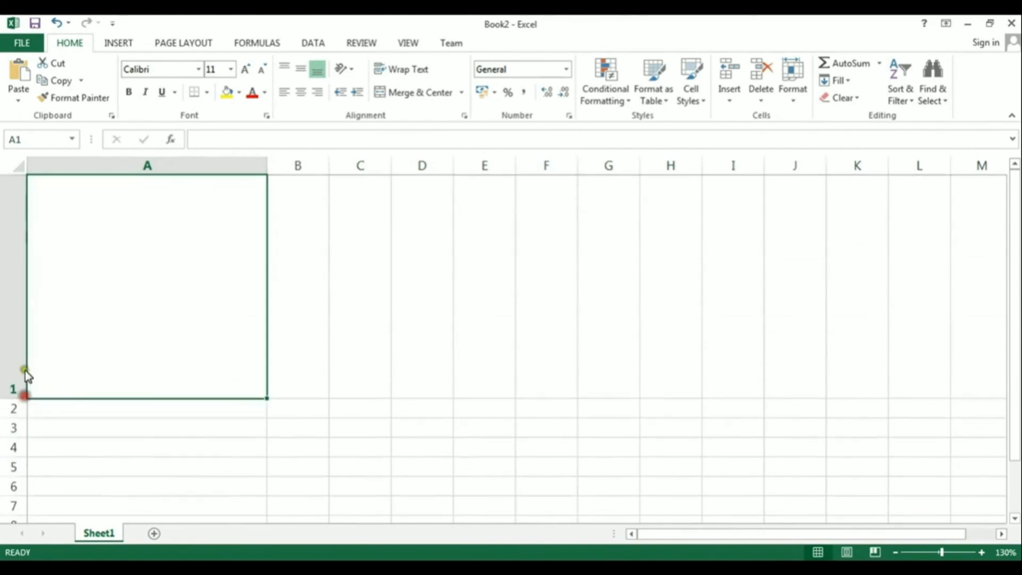
pyautogui.click(121, 45)
pyautogui.click(166, 88)
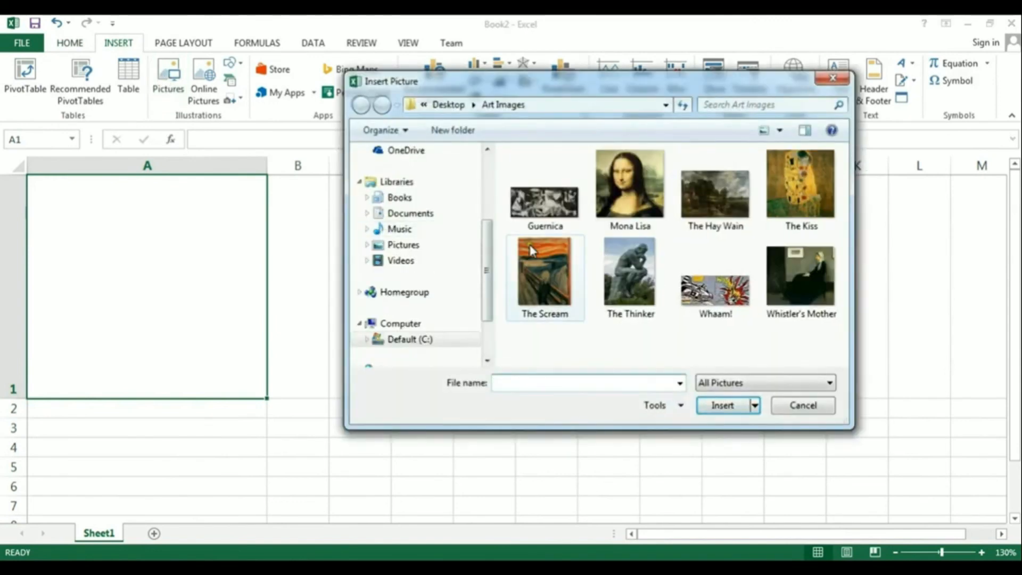
pyautogui.click(819, 276)
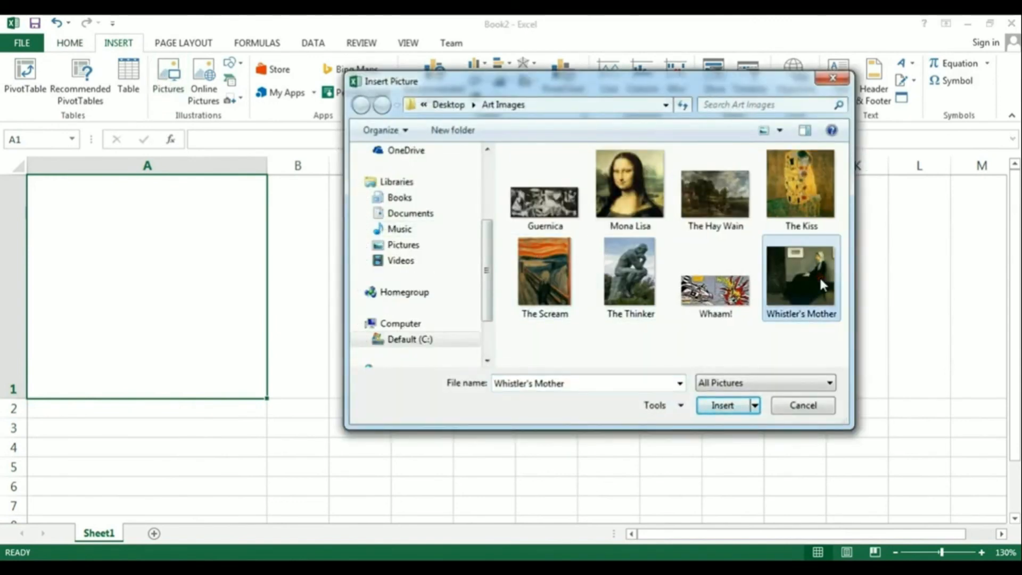
pyautogui.click(720, 407)
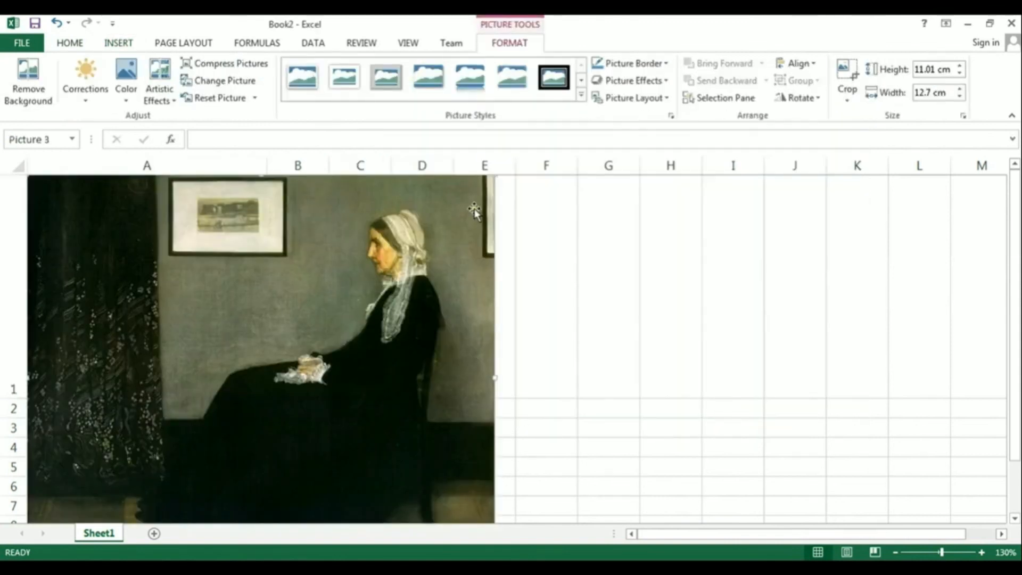
# Shrink the Whistler's Mother picture to about 5.43 cm high and 6.27 cm wide so it fits inside cell A1
pyautogui.moveTo(494, 174); pyautogui.dragTo(325, 320)
pyautogui.moveTo(211, 360); pyautogui.dragTo(211, 216)
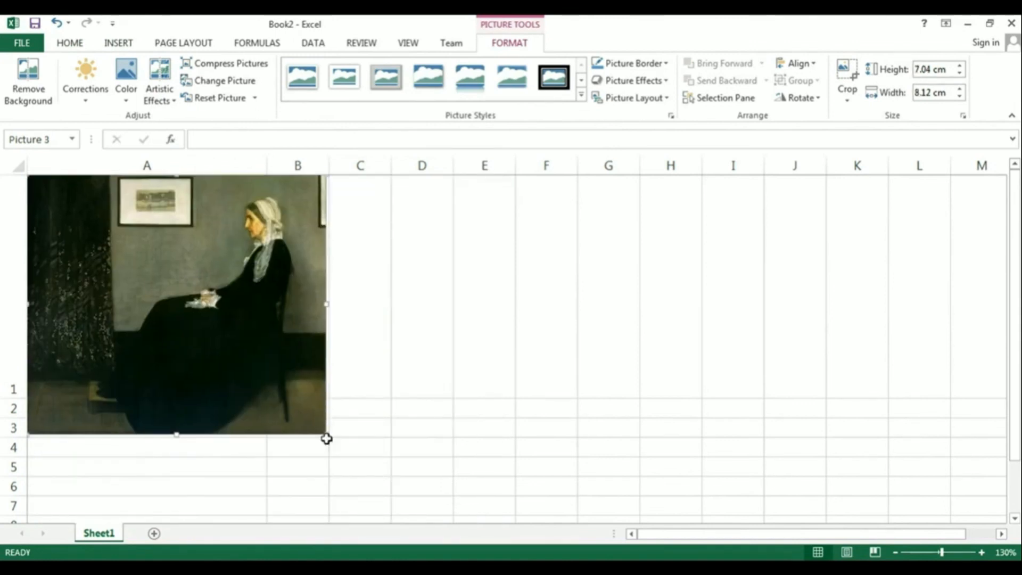
pyautogui.moveTo(328, 437); pyautogui.dragTo(258, 374)
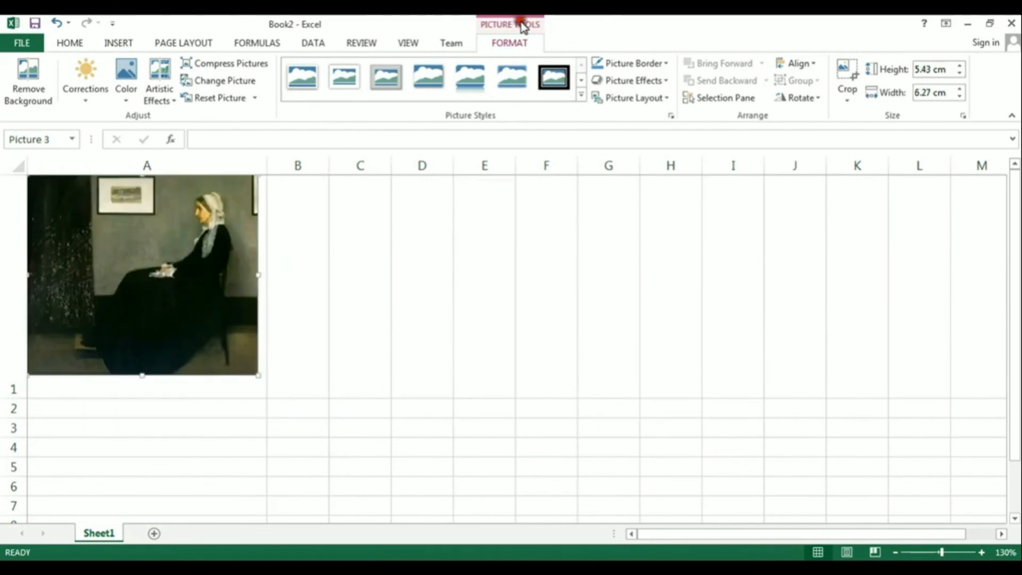
# Give the Whistler's Mother picture a border in the blue theme colour
pyautogui.click(665, 63)
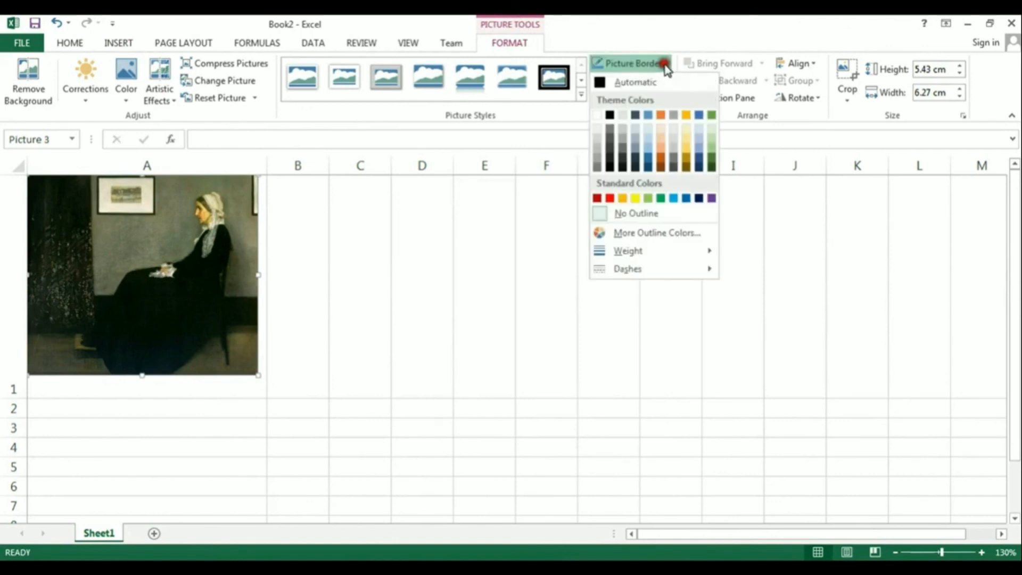
pyautogui.click(648, 115)
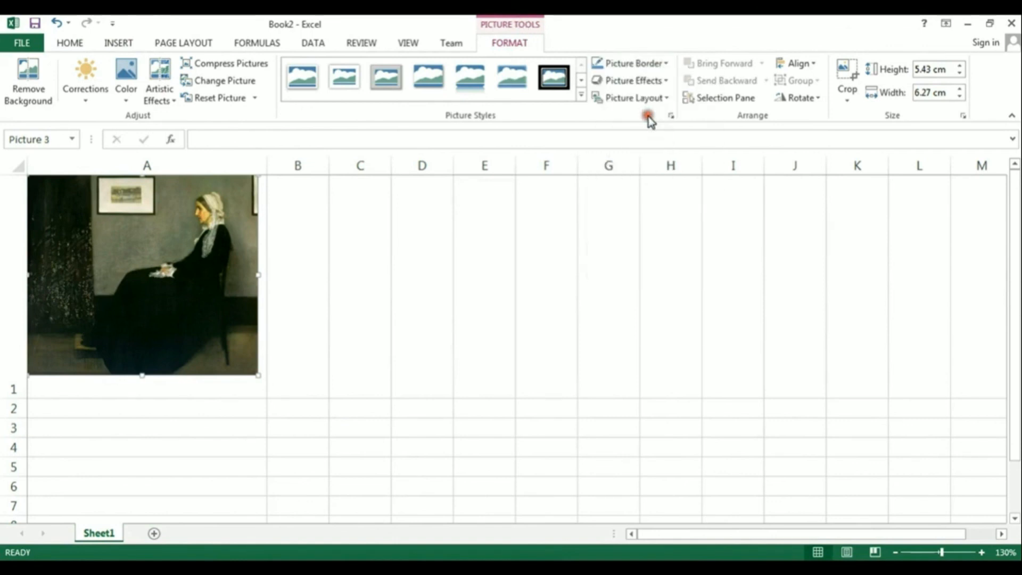
# Set the Whistler's Mother picture's border weight to 3 pt and nudge the picture slightly downward
pyautogui.click(647, 64)
pyautogui.moveTo(620, 250)
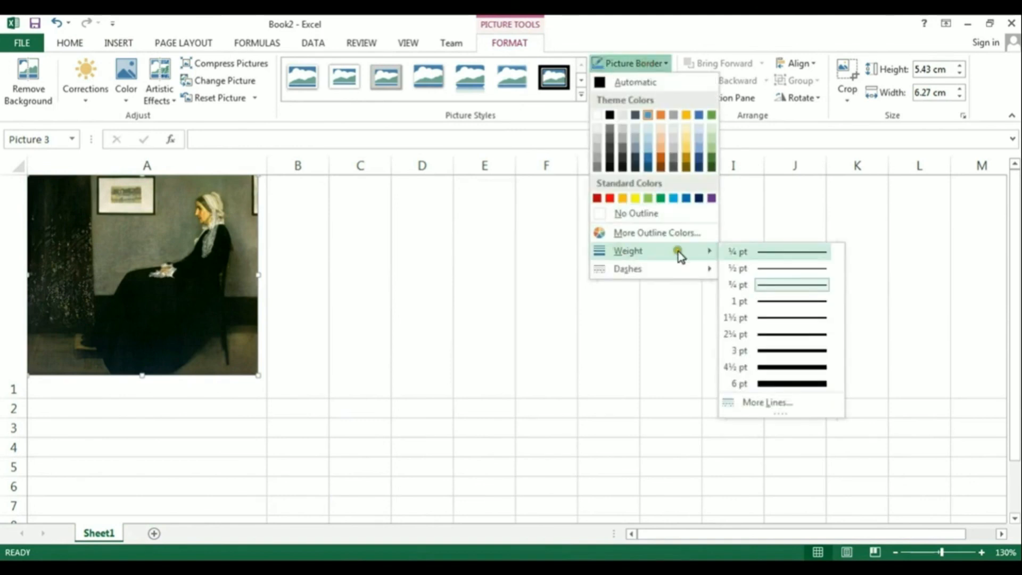
pyautogui.click(772, 351)
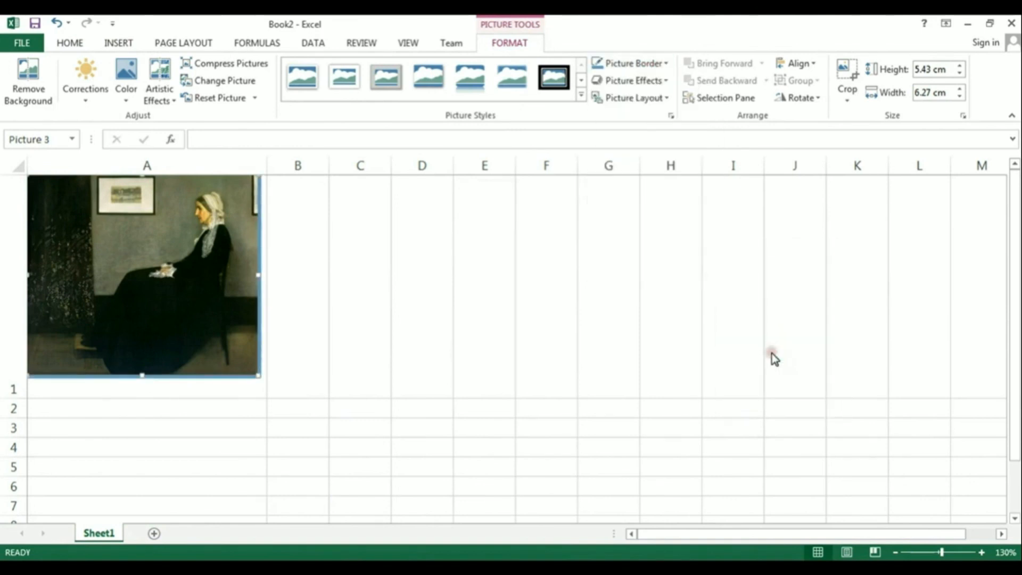
pyautogui.moveTo(177, 285); pyautogui.dragTo(179, 294)
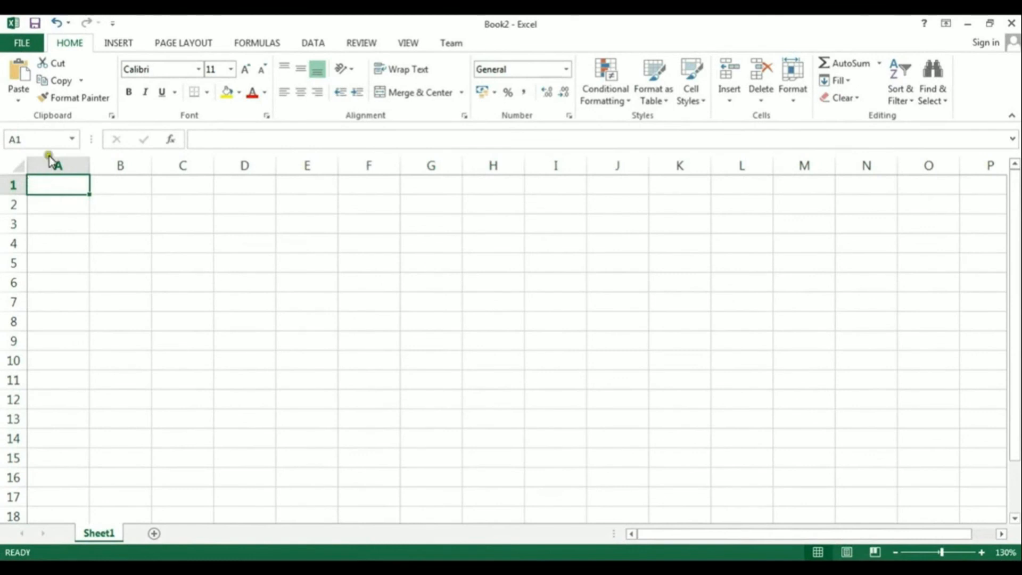
# Insert a Picture Frame SmartArt graphic from the Picture category into the empty sheet
pyautogui.click(111, 47)
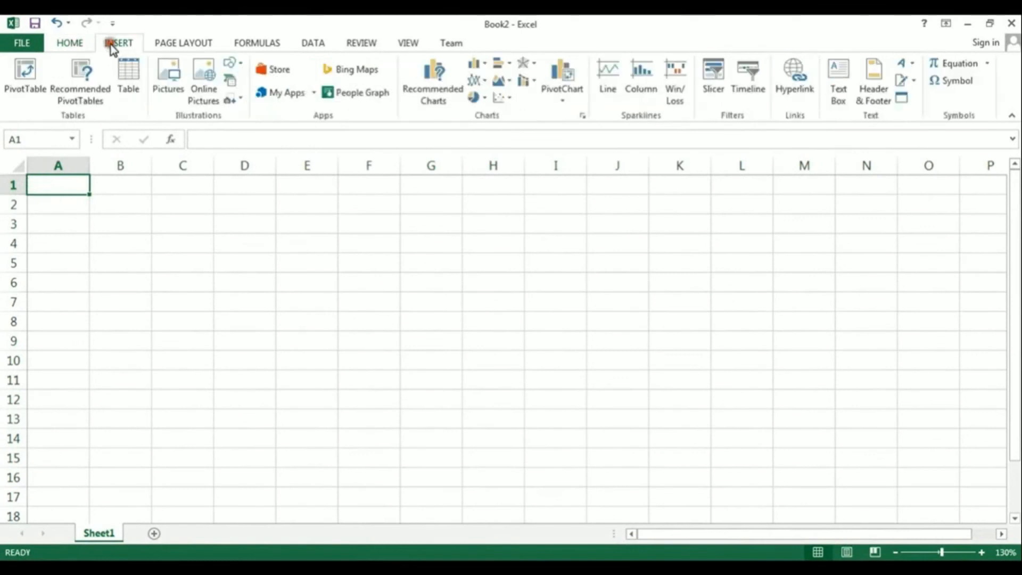
pyautogui.click(230, 81)
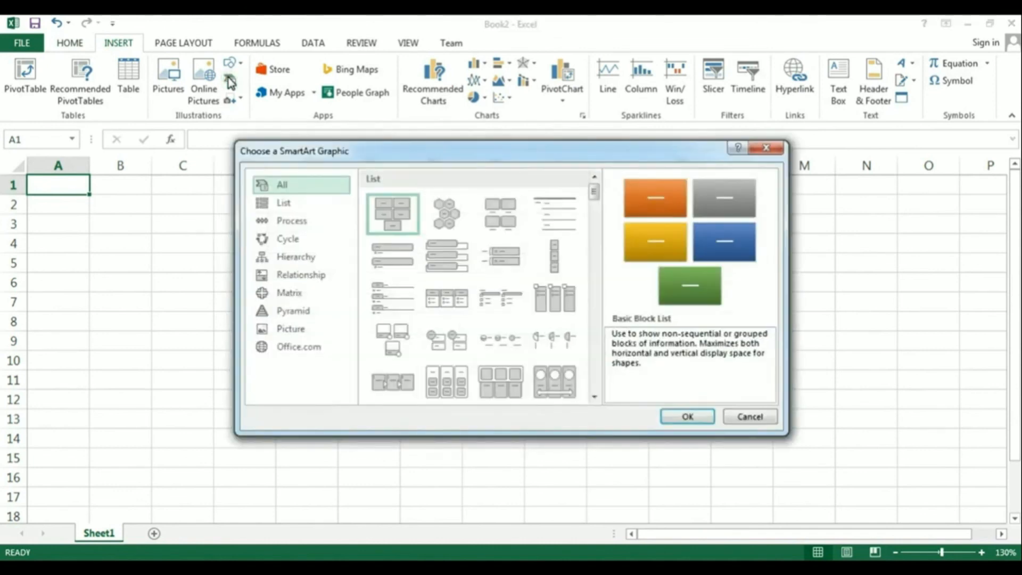
pyautogui.click(293, 334)
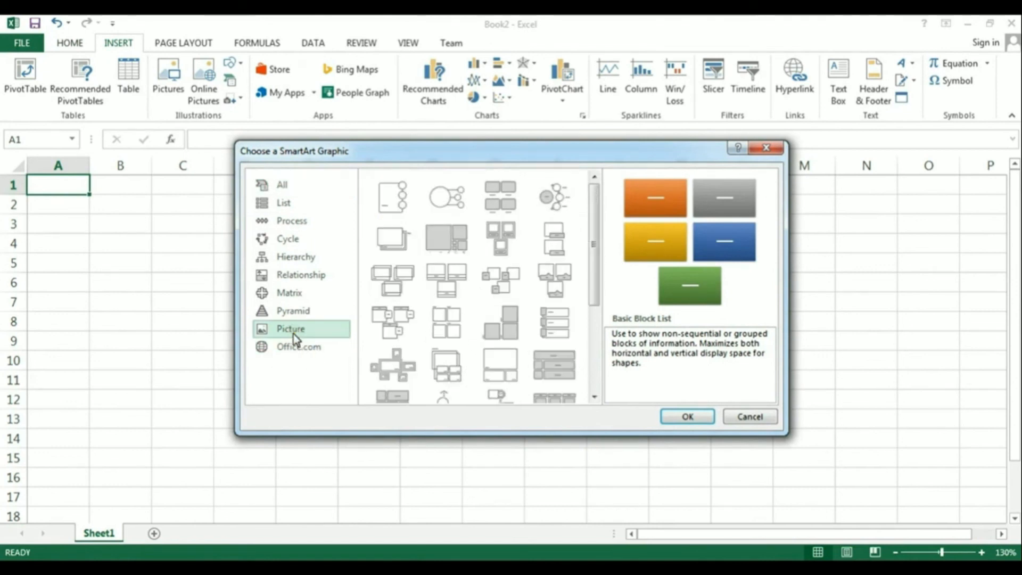
pyautogui.click(398, 282)
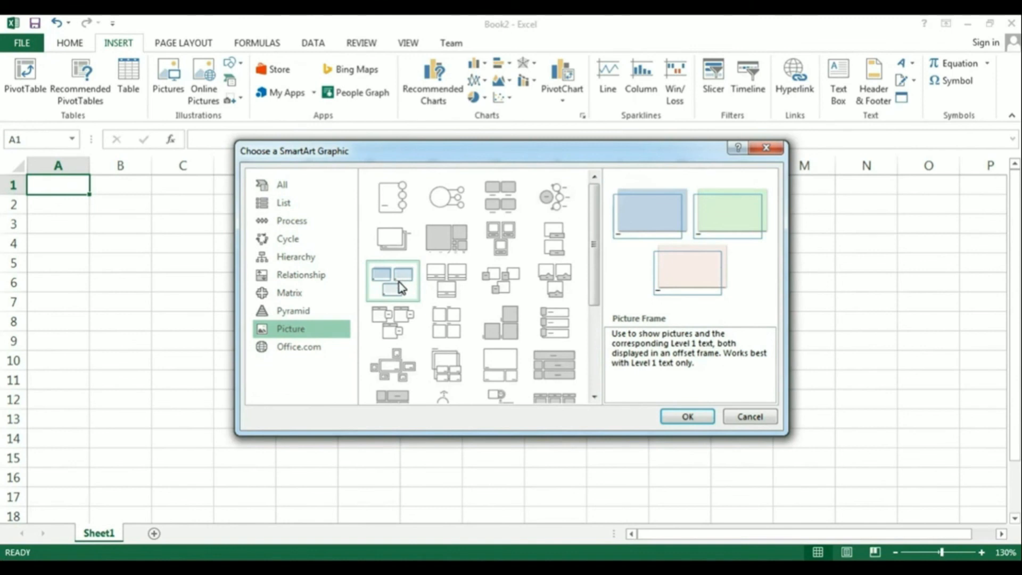
pyautogui.click(683, 417)
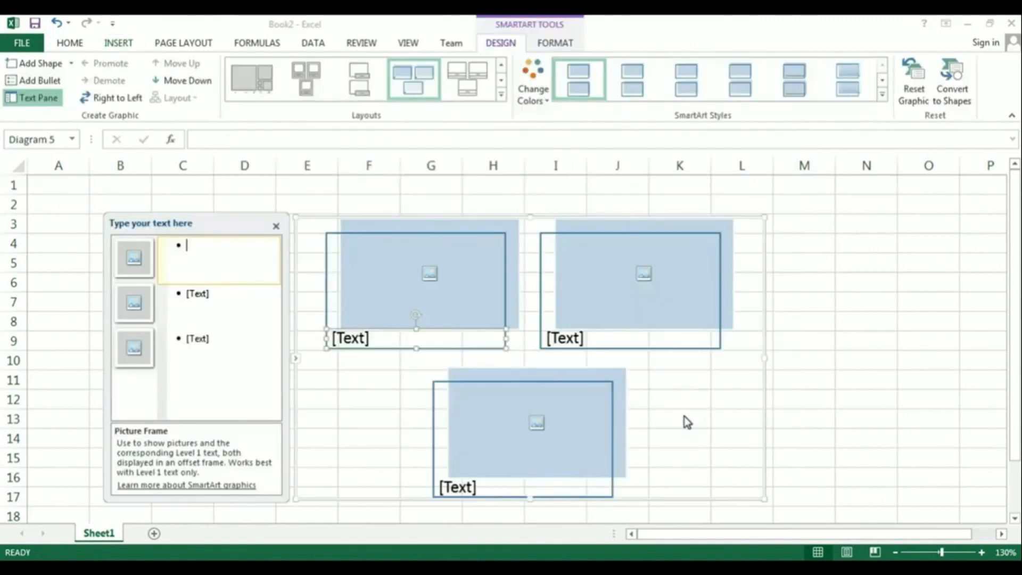
# Fill the SmartArt graphic's first picture frame with the Mona Lisa image from the Art Images folder
pyautogui.click(430, 273)
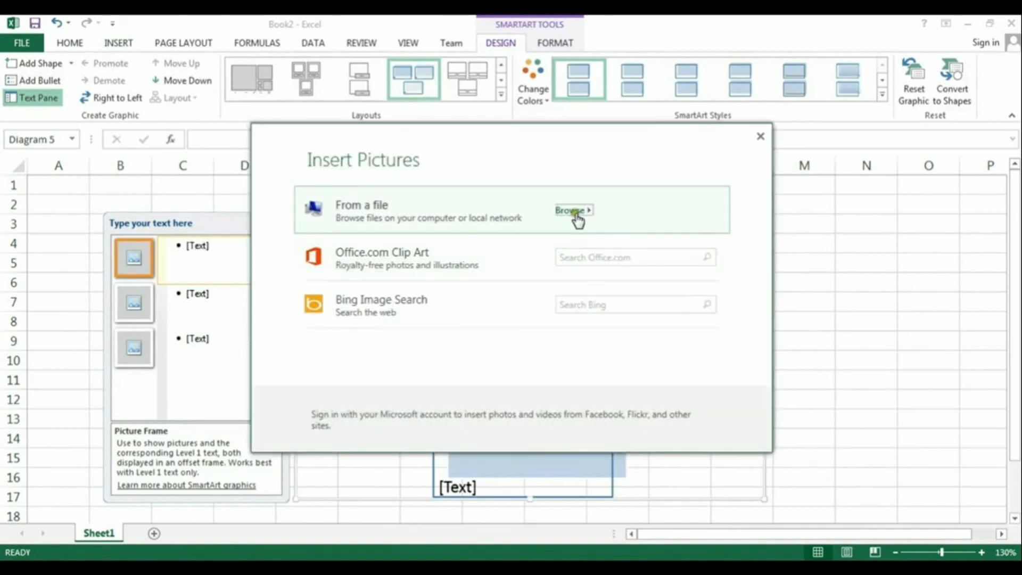
pyautogui.click(575, 212)
pyautogui.click(630, 192)
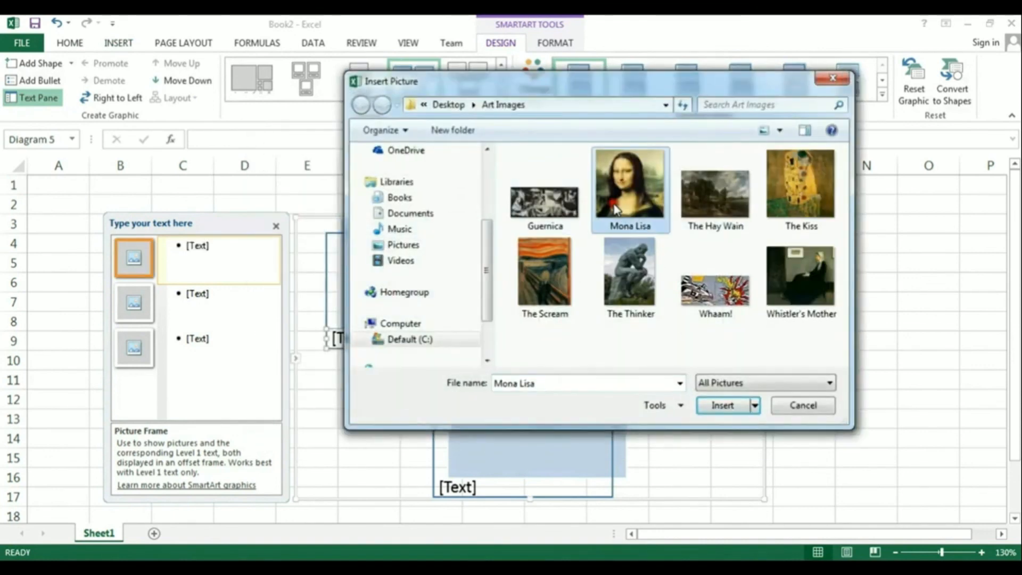
pyautogui.click(719, 402)
# Fill the SmartArt graphic's second picture frame with The Kiss image from the Art Images folder
pyautogui.click(642, 273)
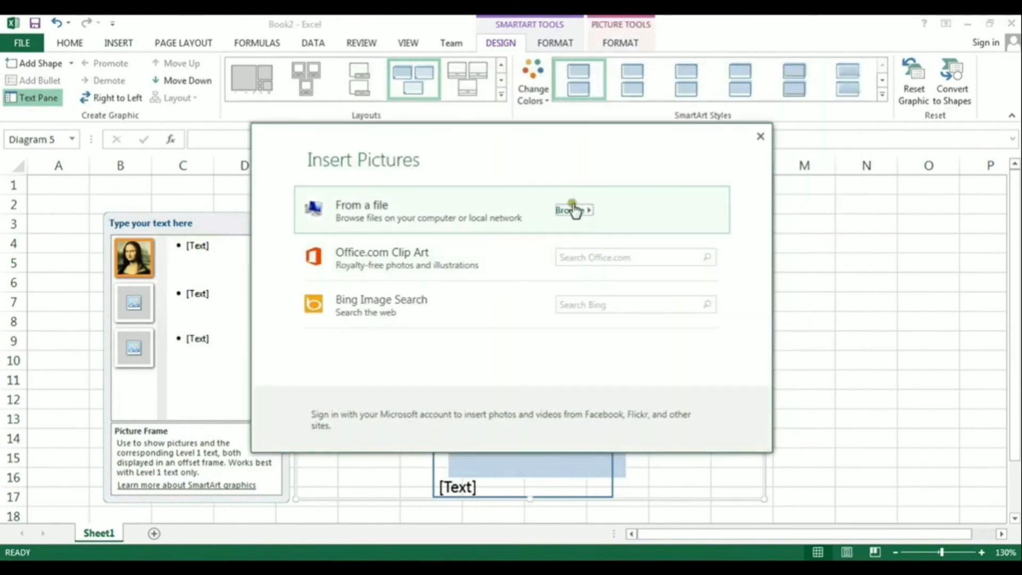
pyautogui.click(572, 208)
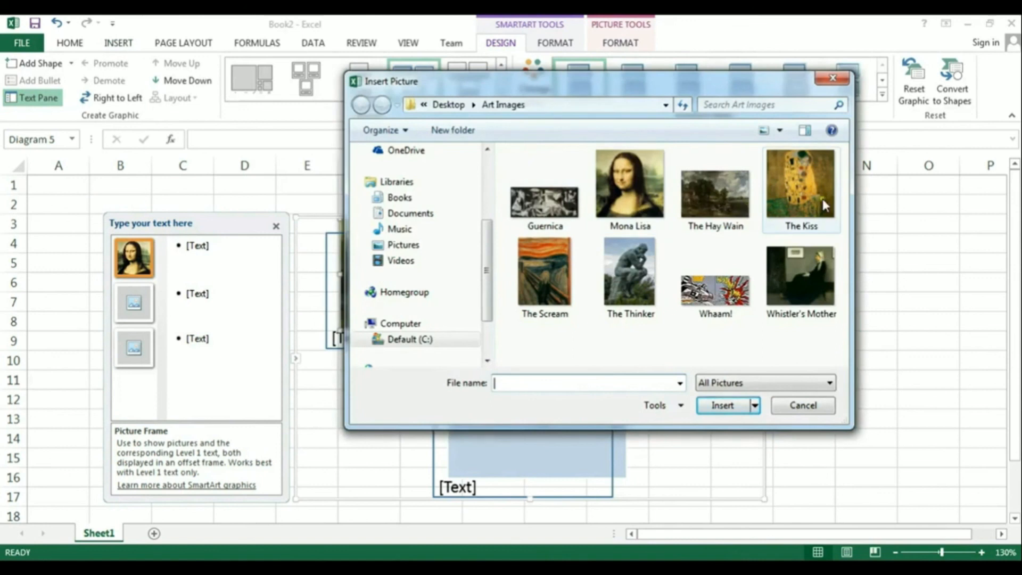
pyautogui.click(825, 199)
pyautogui.click(724, 405)
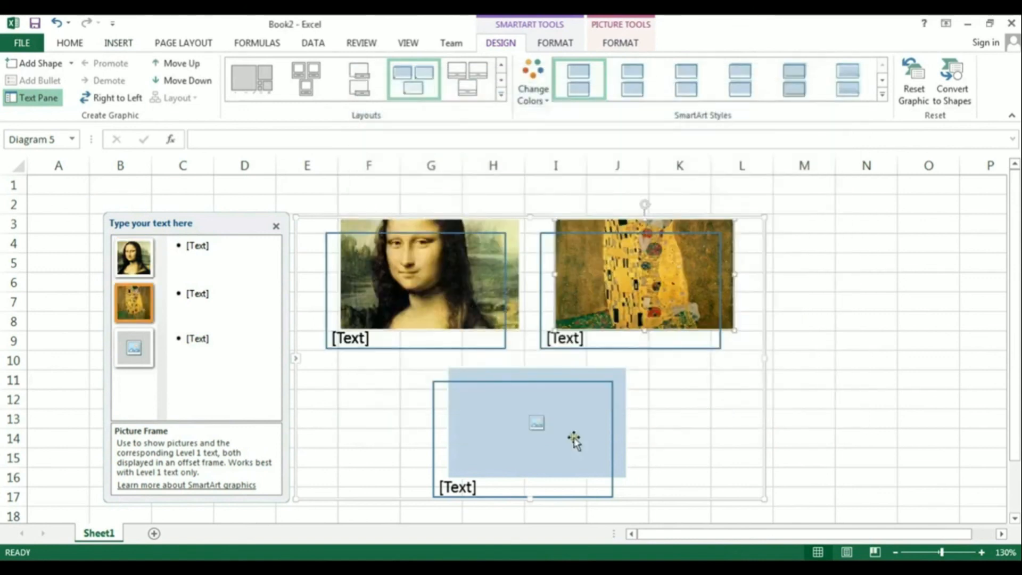
# Fill the SmartArt graphic's third picture frame with the Whistler's Mother image from the Art Images folder
pyautogui.click(538, 425)
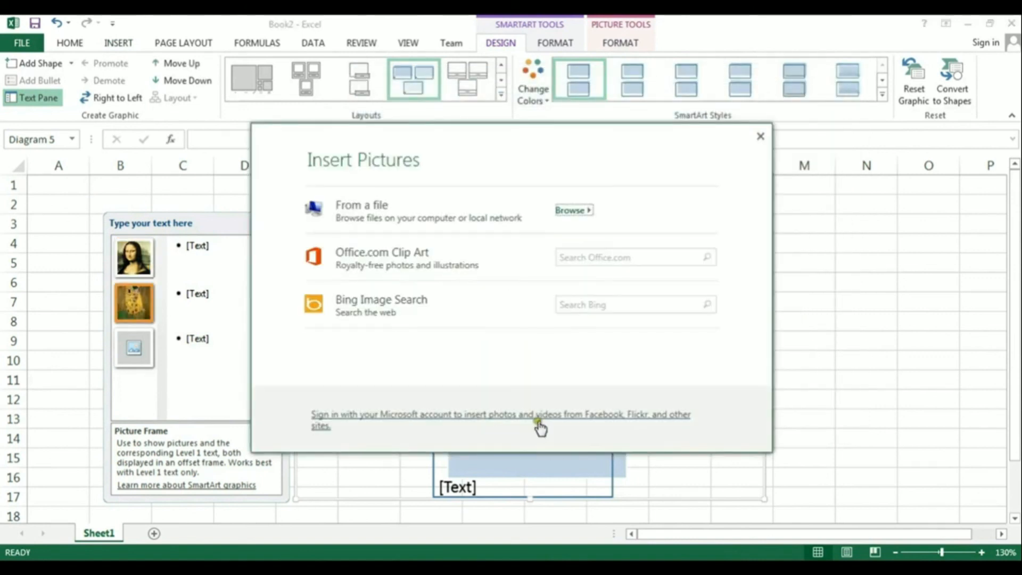
pyautogui.click(568, 220)
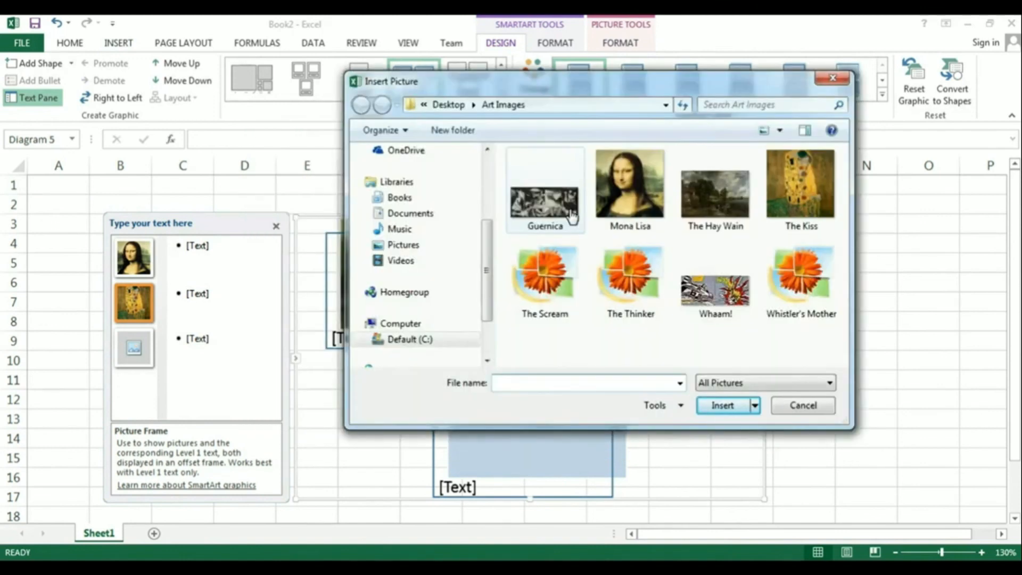
pyautogui.click(778, 306)
pyautogui.click(722, 405)
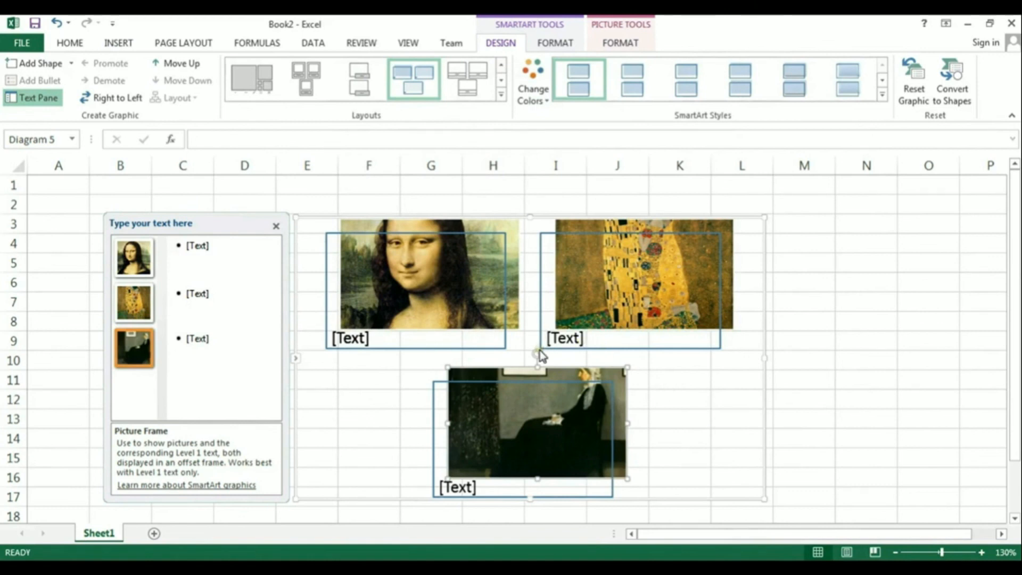
# Enlarge the SmartArt graphic up to row 1 and out to column N, and apply the fifth Colorful colour variation
pyautogui.click(764, 216)
pyautogui.moveTo(763, 216); pyautogui.dragTo(890, 181)
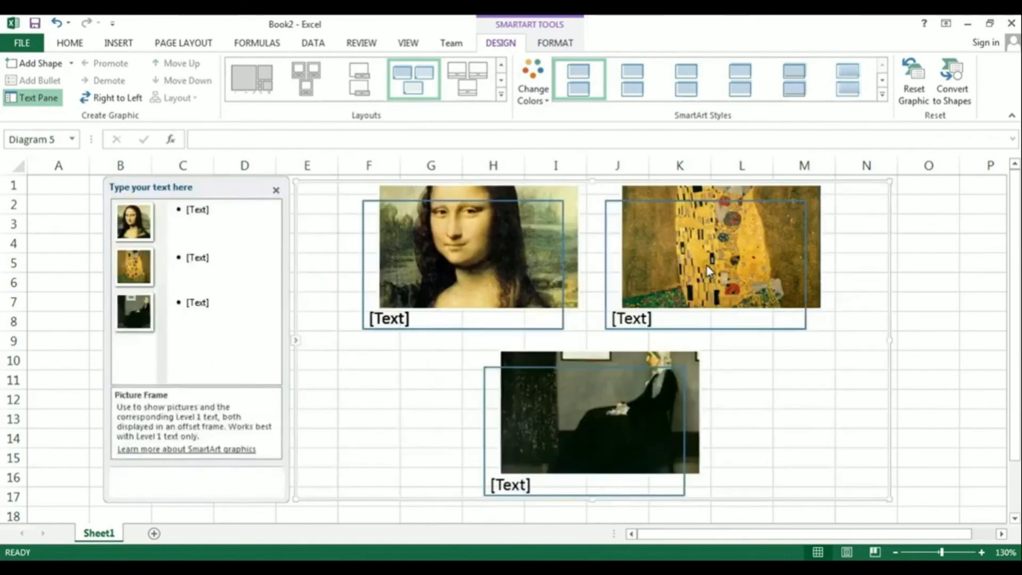
pyautogui.click(533, 91)
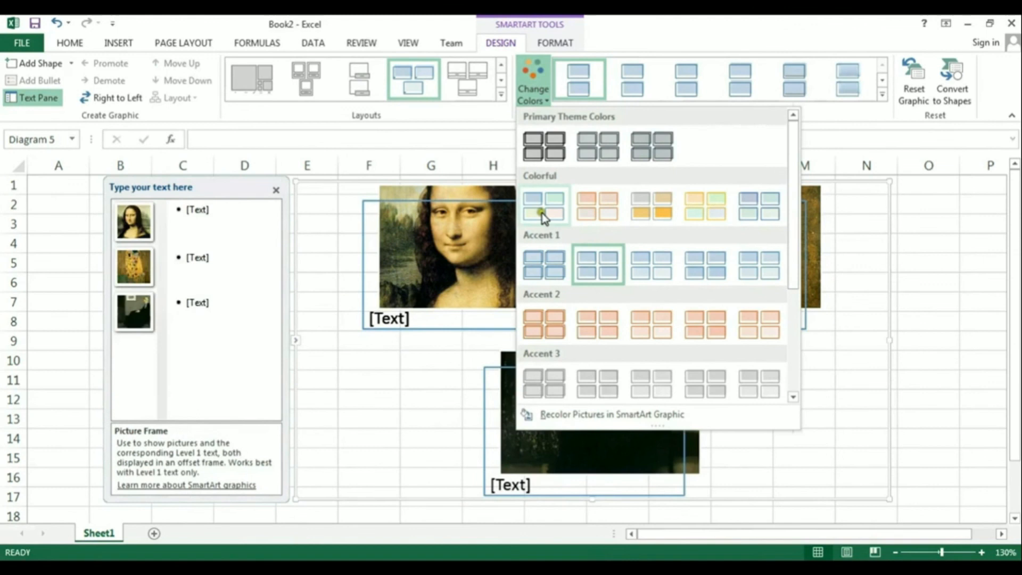
pyautogui.click(752, 210)
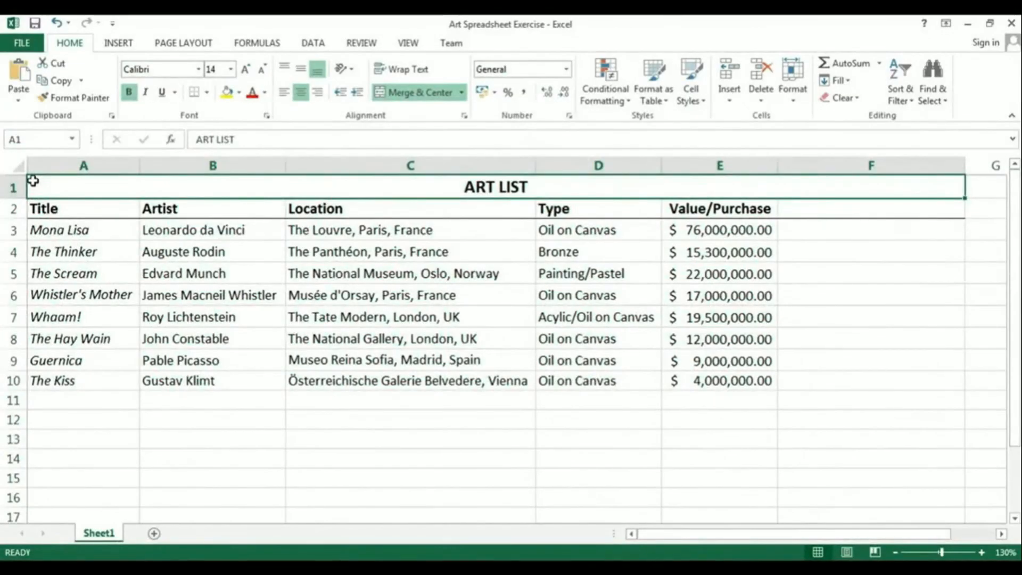
# Insert the recommended clustered column chart for A2:A10 and E2:E10, and move it over columns A to C at the sheet's upper left
pyautogui.moveTo(58, 207); pyautogui.dragTo(73, 383)
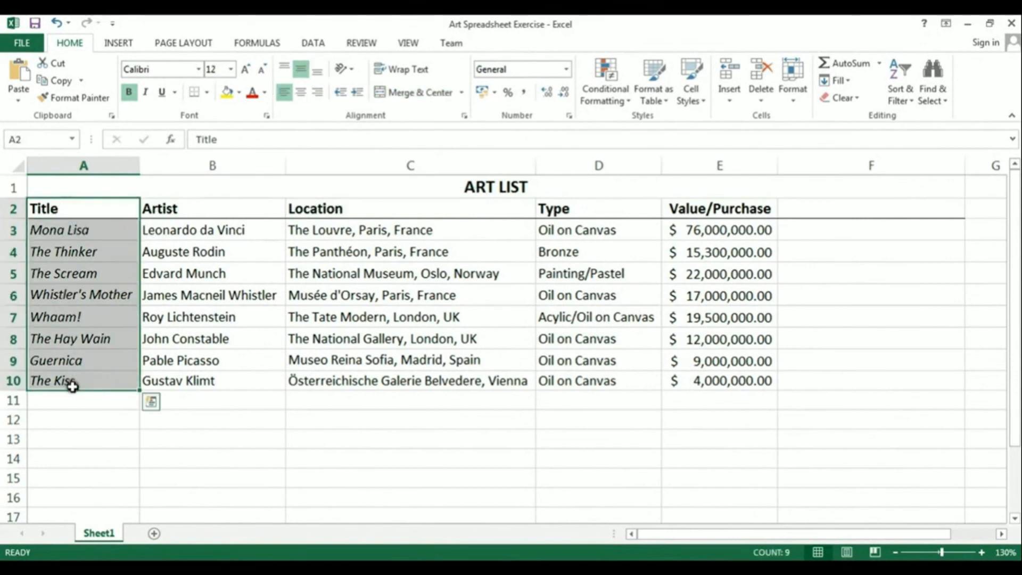
pyautogui.keyDown('ctrl'); pyautogui.moveTo(730, 209); pyautogui.dragTo(733, 380); pyautogui.keyUp('ctrl')
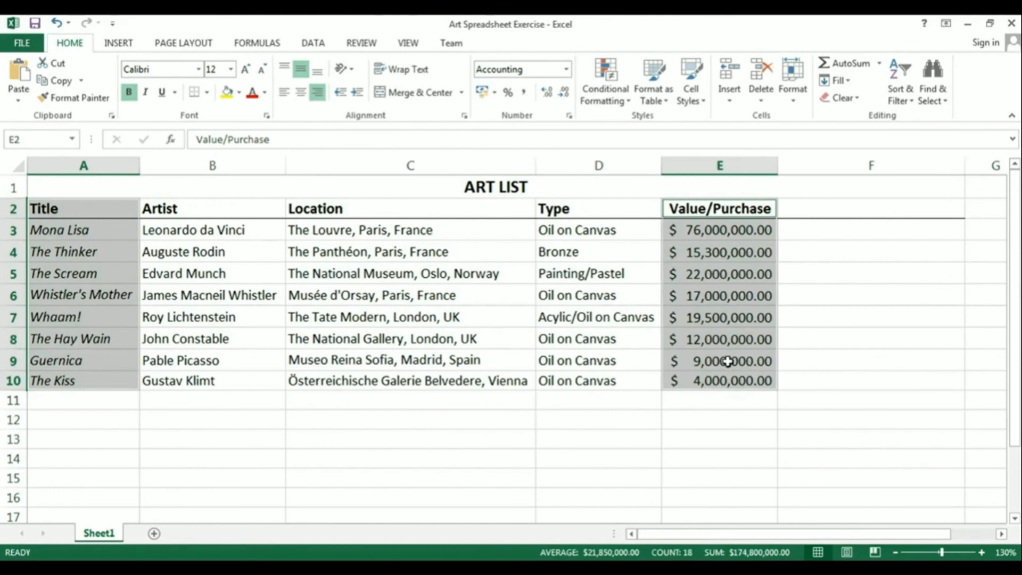
pyautogui.click(120, 40)
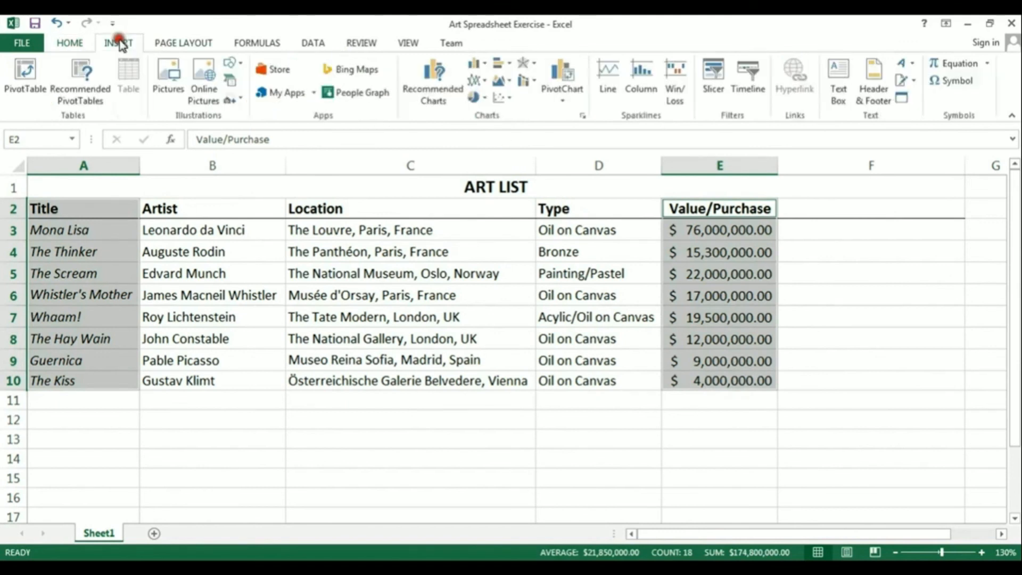
pyautogui.click(433, 77)
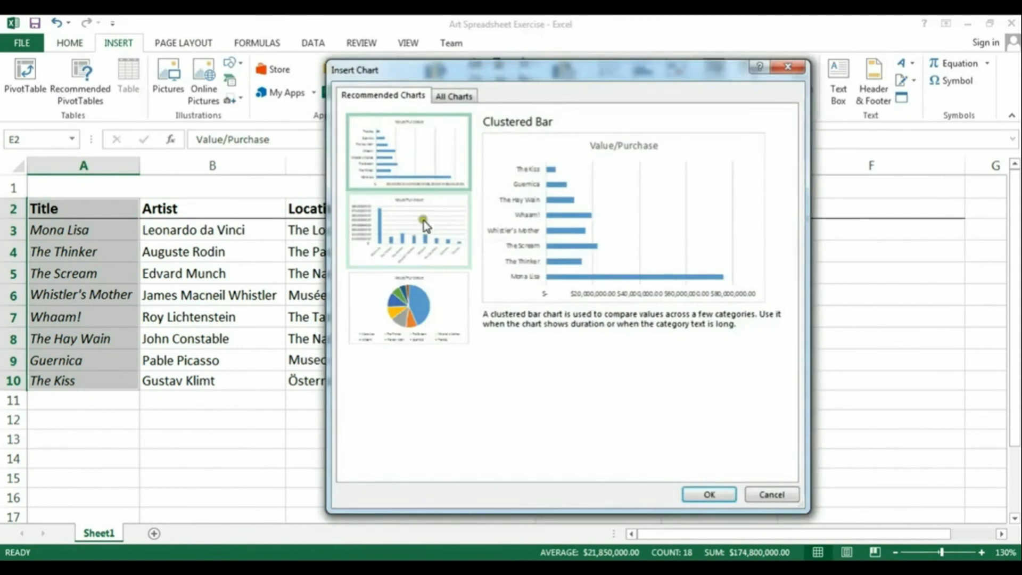
pyautogui.click(418, 240)
pyautogui.click(711, 494)
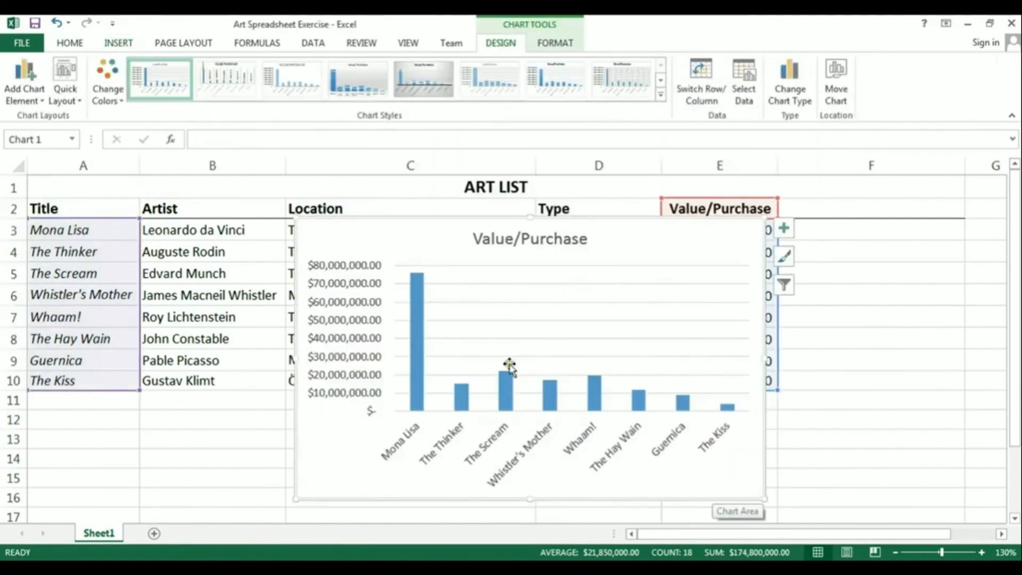
pyautogui.moveTo(375, 246); pyautogui.dragTo(111, 201)
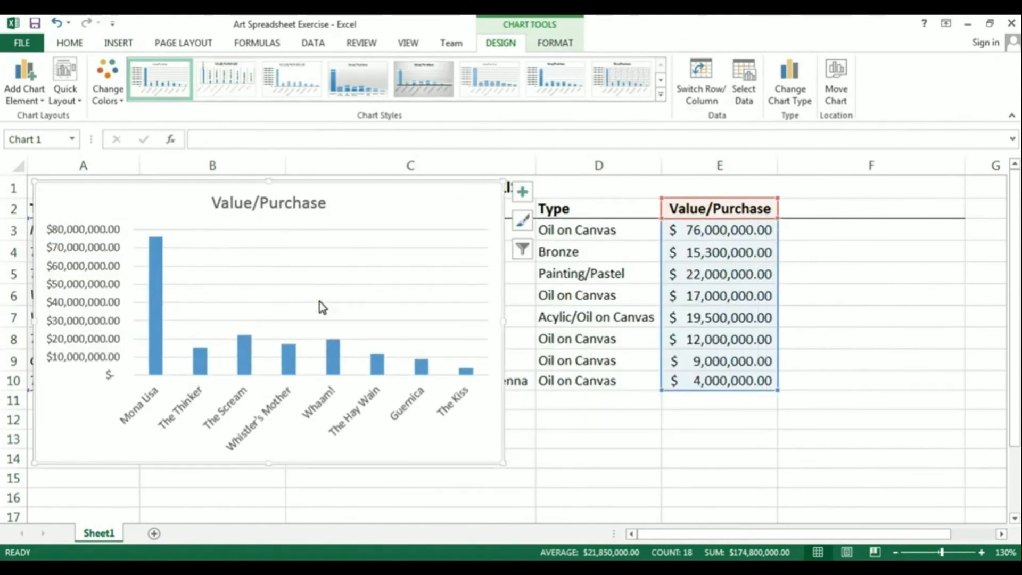
# Change the Value/Purchase column chart to a Pie chart
pyautogui.rightClick(470, 214)
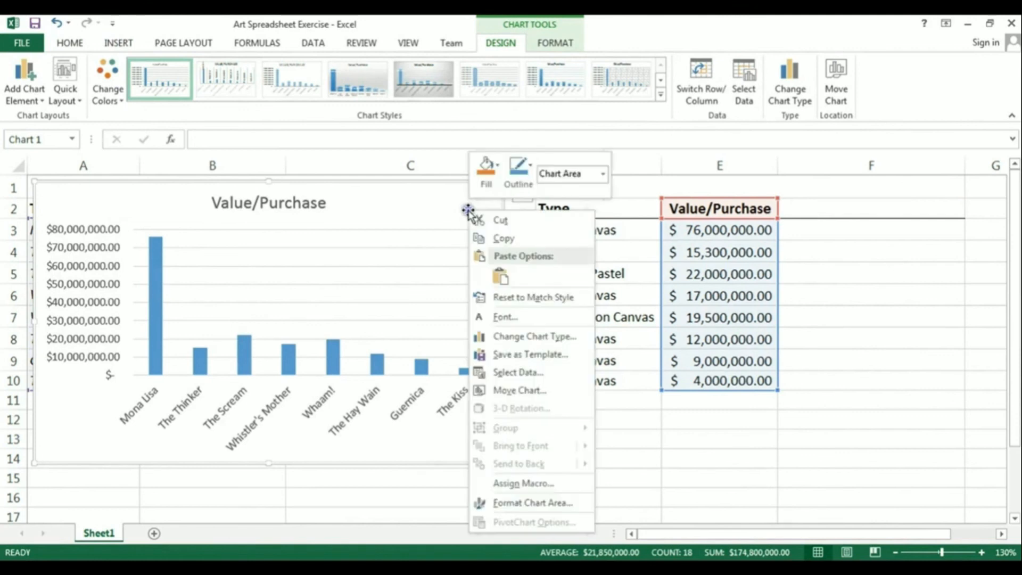
pyautogui.click(497, 336)
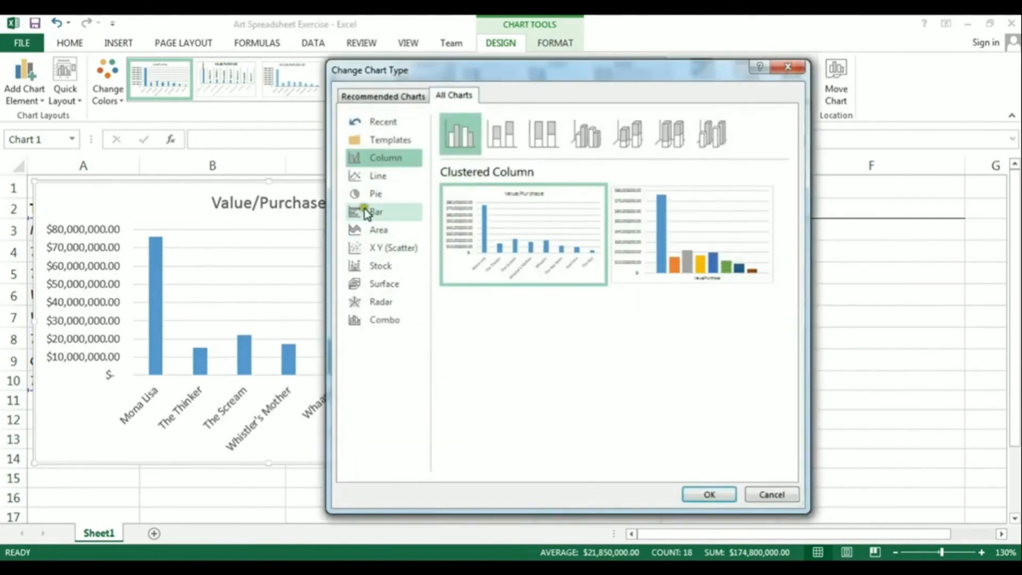
pyautogui.click(364, 202)
pyautogui.moveTo(525, 246)
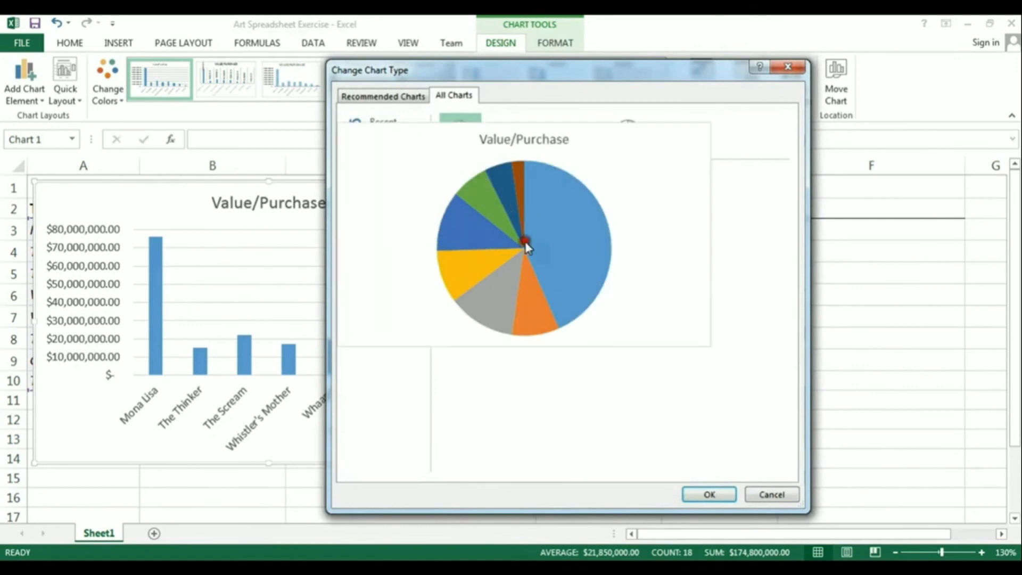
pyautogui.click(704, 495)
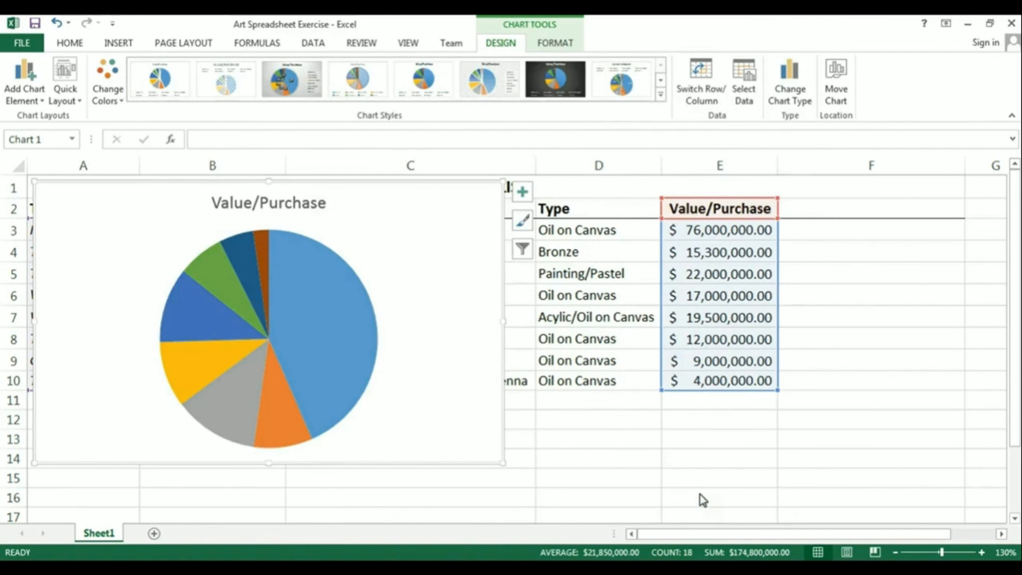
# Add a text box reading "This is an annotation." in the upper-right corner of the chart
pyautogui.click(114, 43)
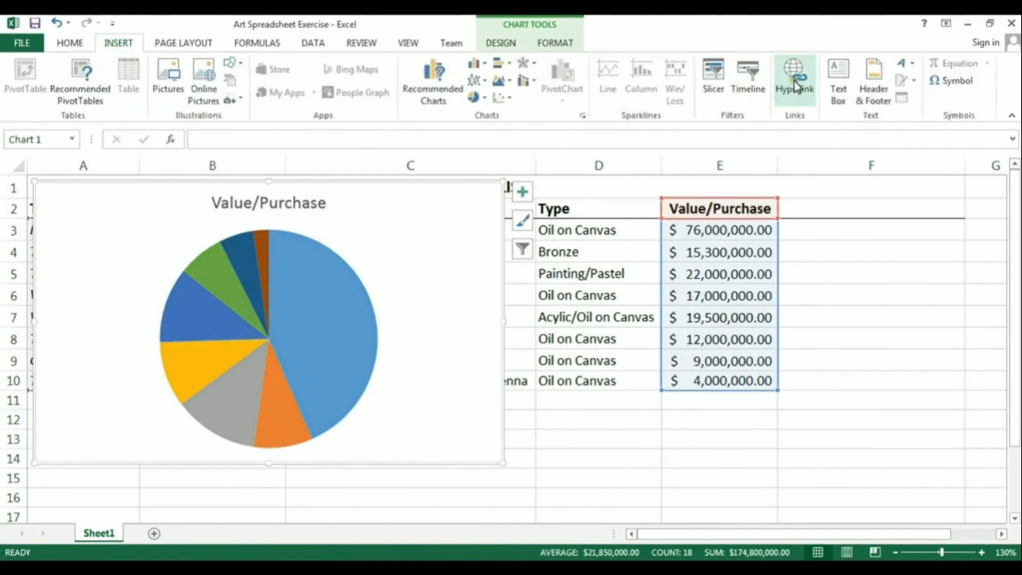
pyautogui.click(833, 82)
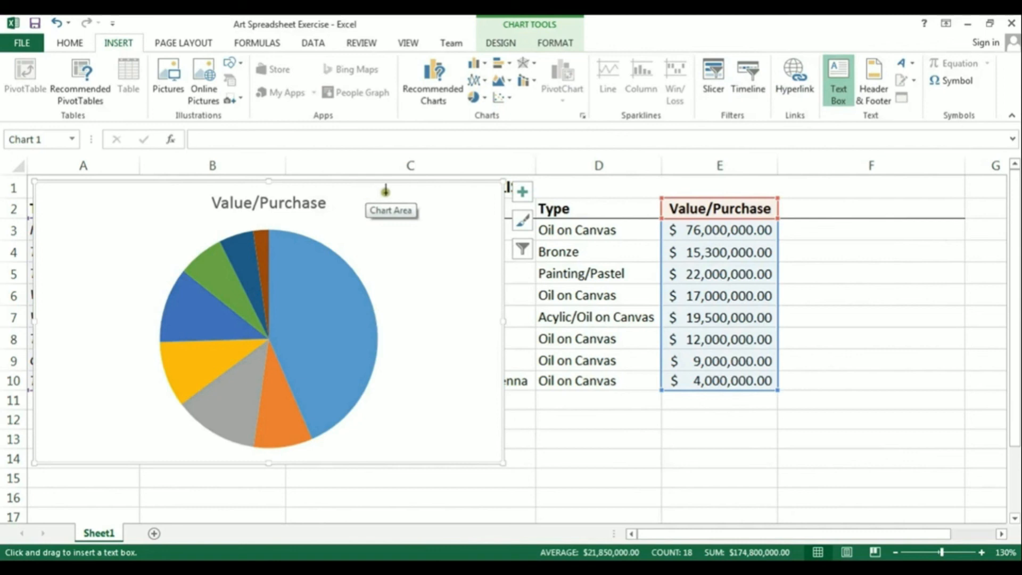
pyautogui.moveTo(398, 189); pyautogui.dragTo(491, 346)
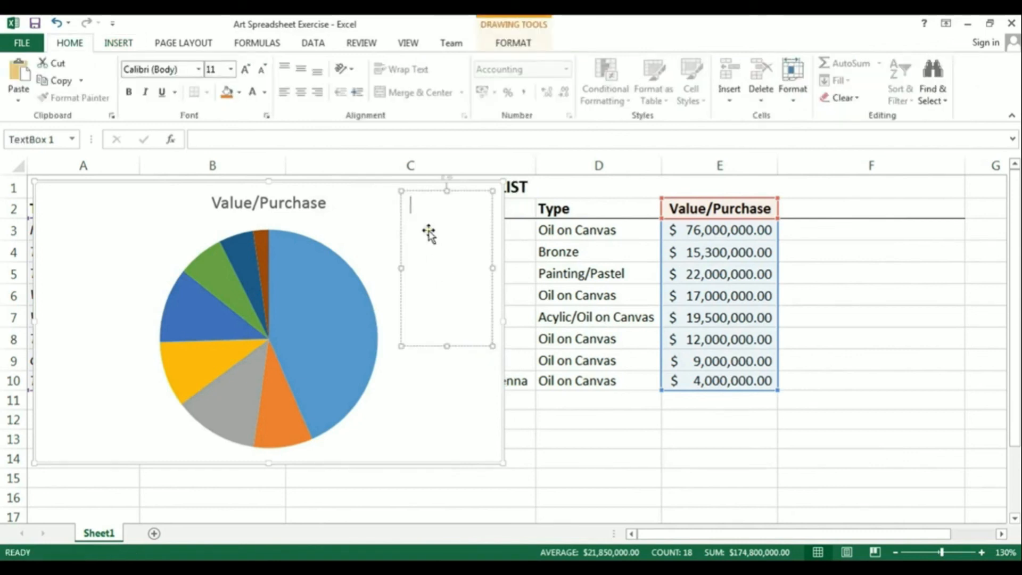
pyautogui.write('This is an annotation.')
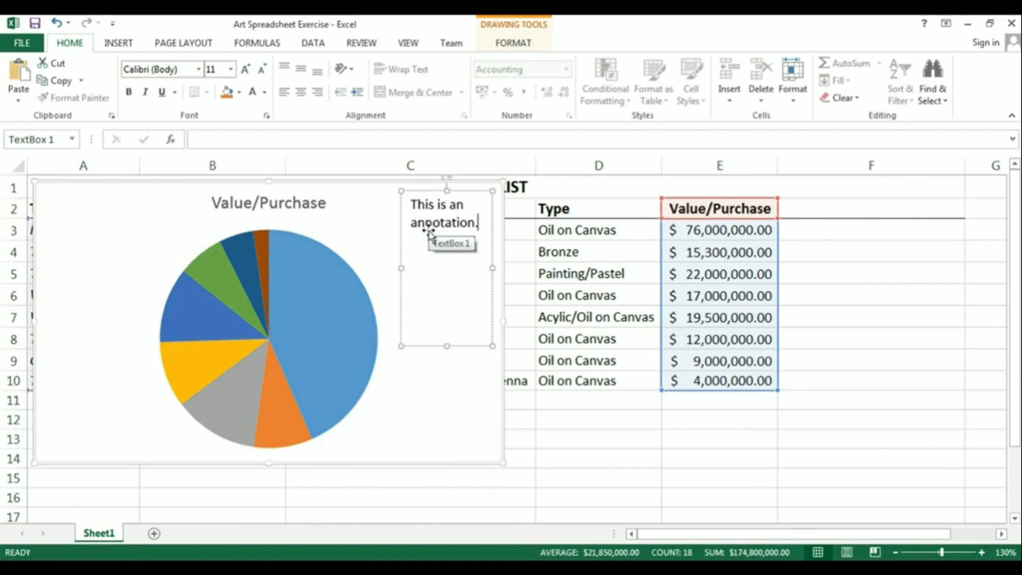
pyautogui.click(449, 375)
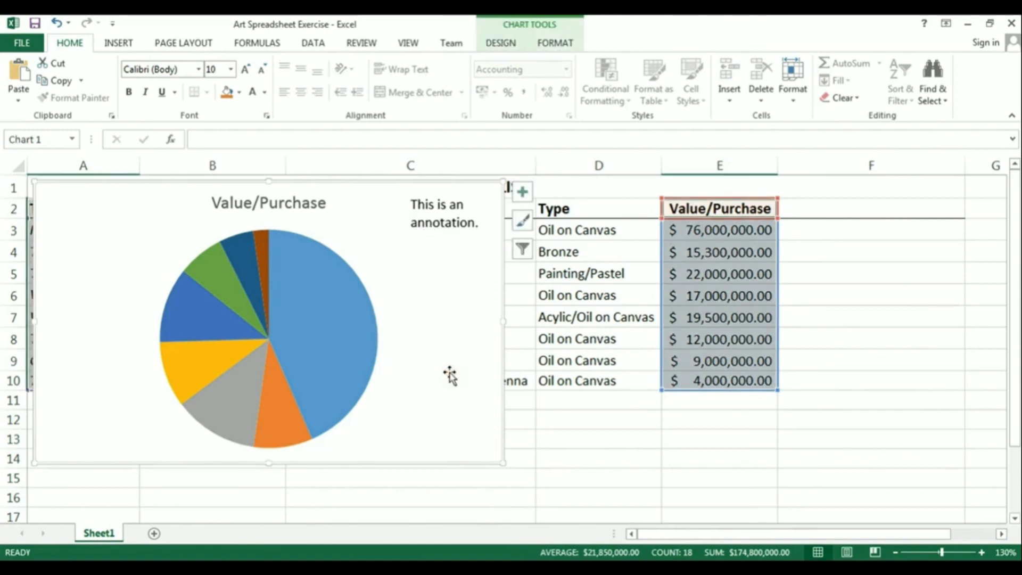
# Change the Value/Purchase pie chart to the Pie of Pie type
pyautogui.rightClick(466, 259)
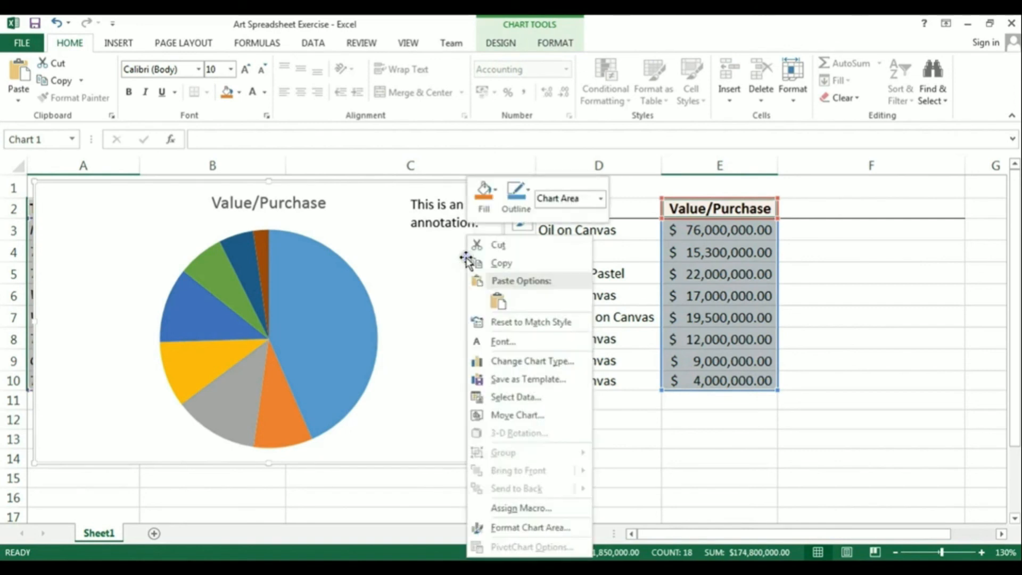
pyautogui.click(519, 361)
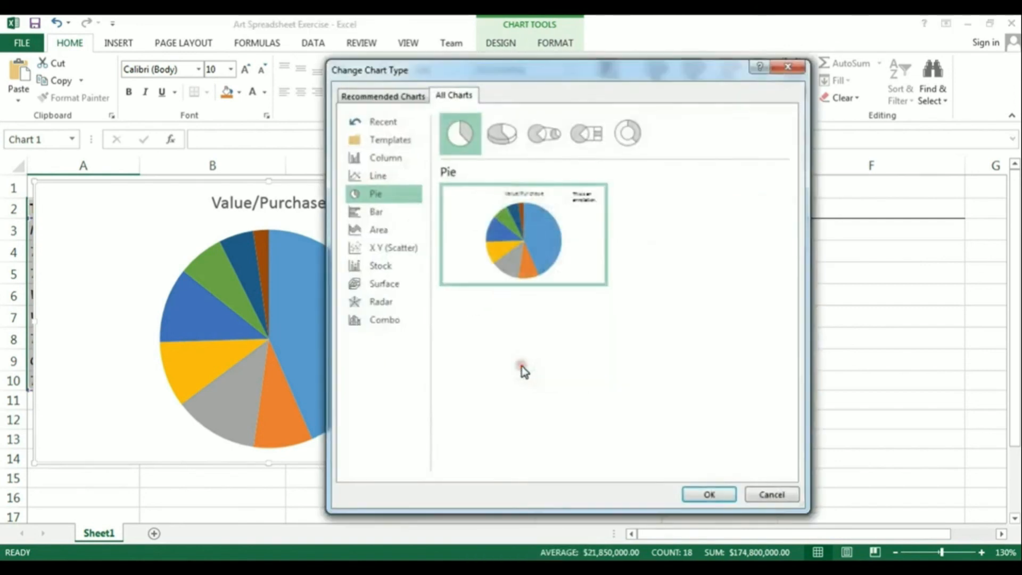
pyautogui.click(548, 135)
pyautogui.click(708, 494)
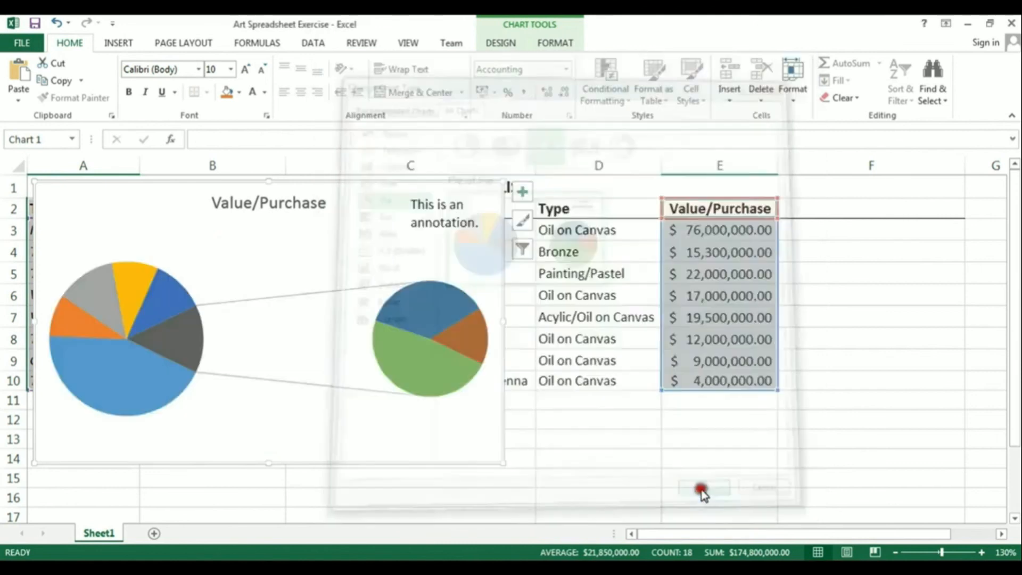